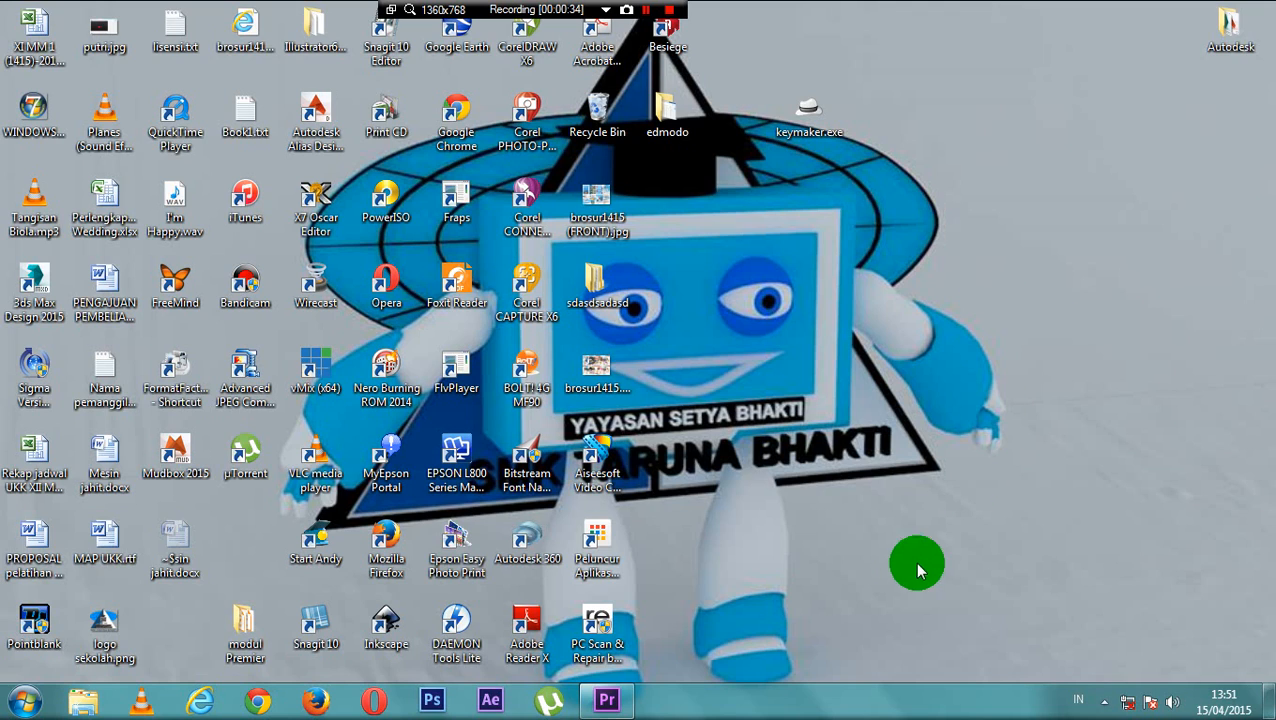
Step: Switch to Premiere Pro and play the COBA sequence from the start with the Program monitor's frame maximized
click(610, 703)
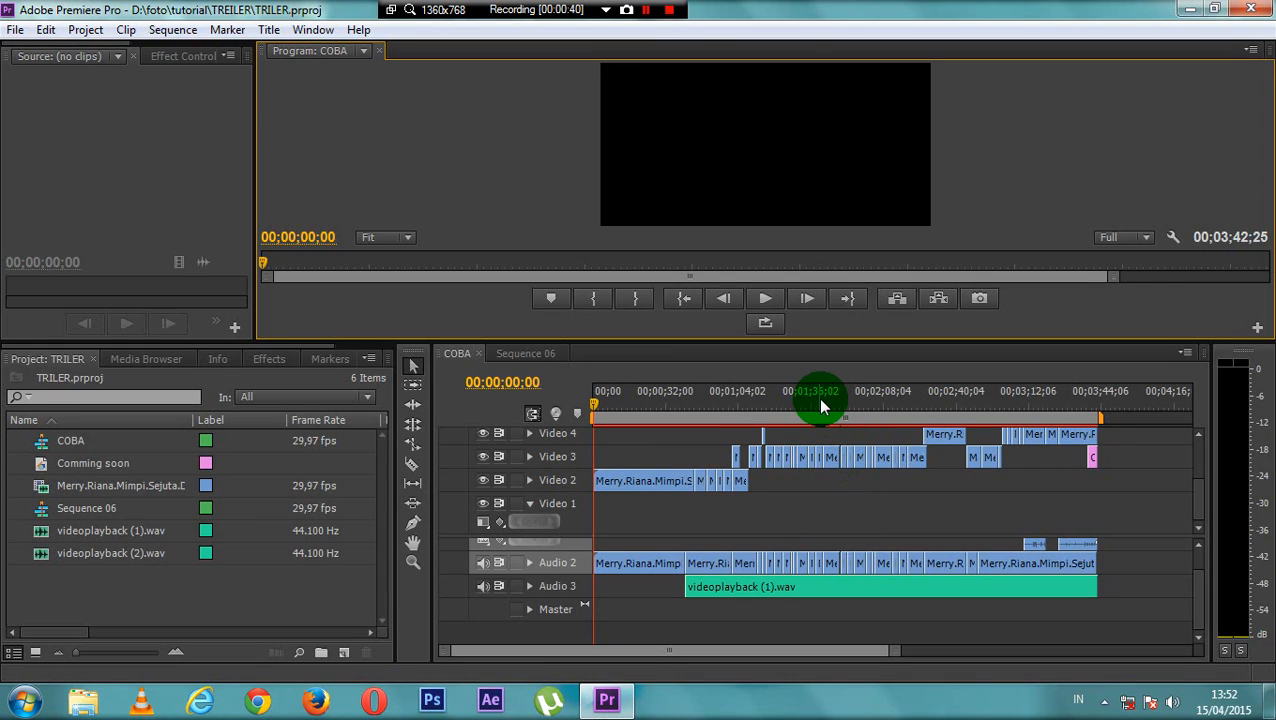
key(space)
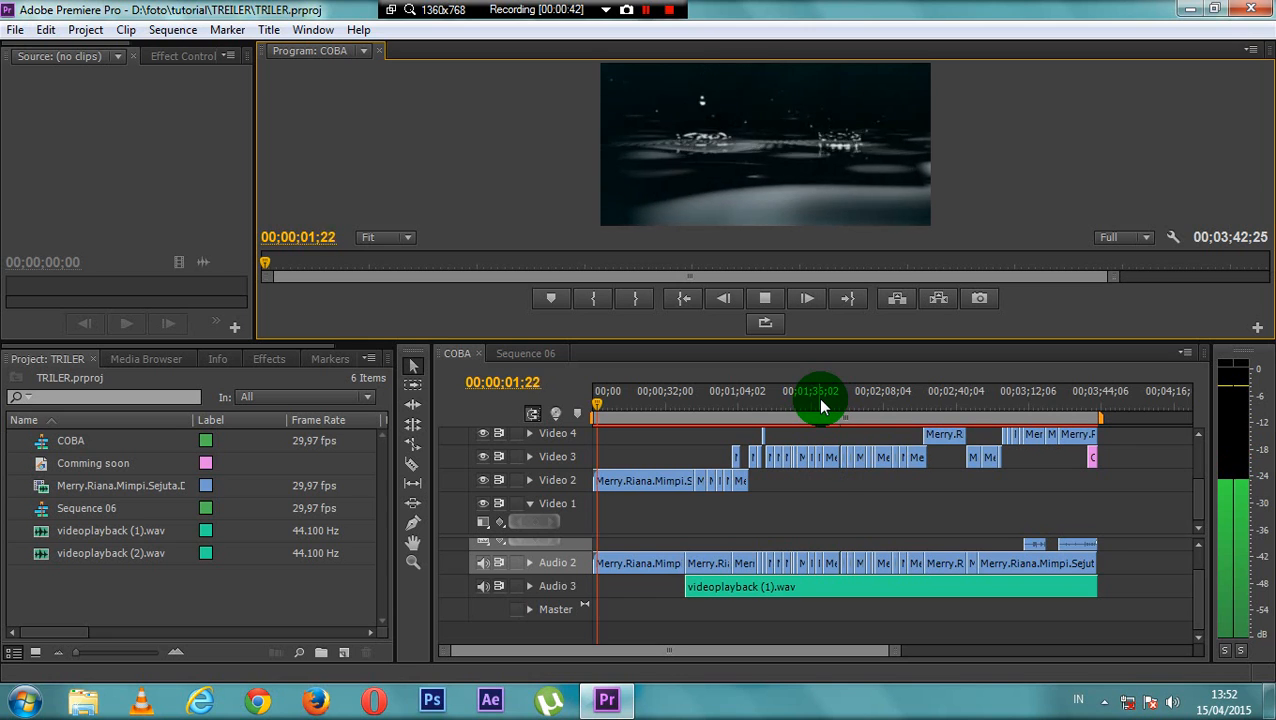
drag(1037, 343, 1053, 565)
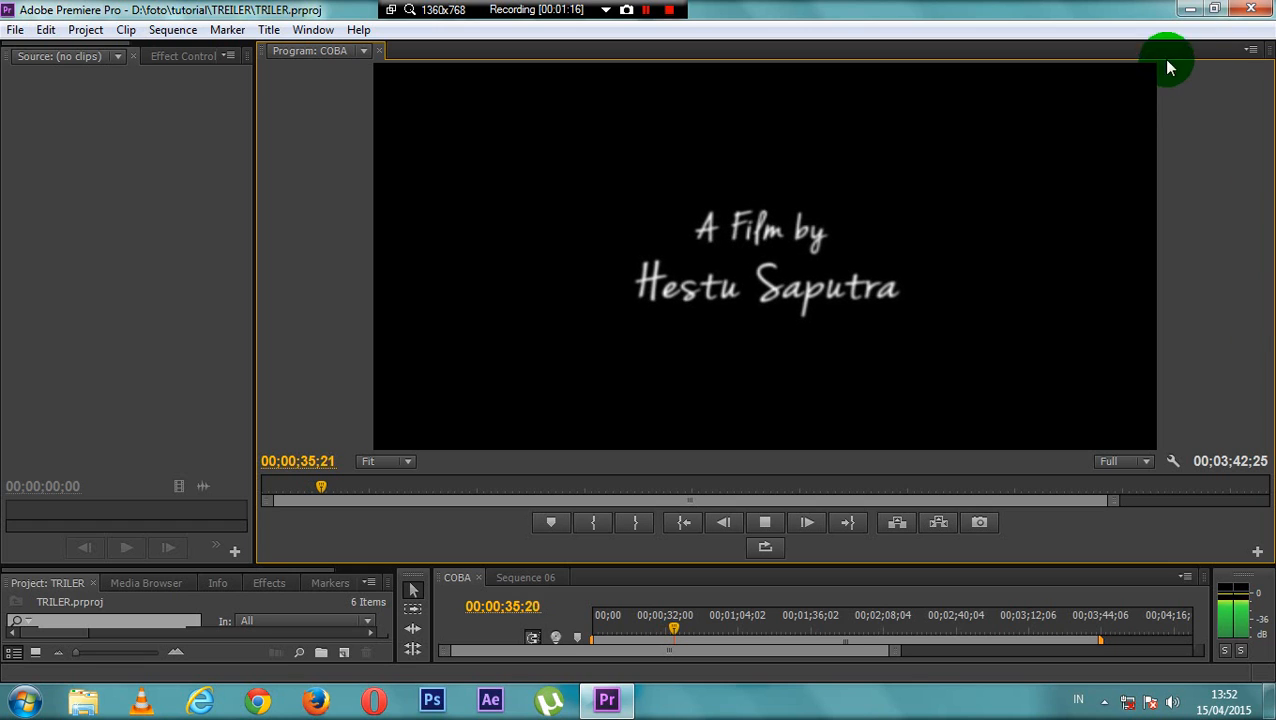
click(1254, 54)
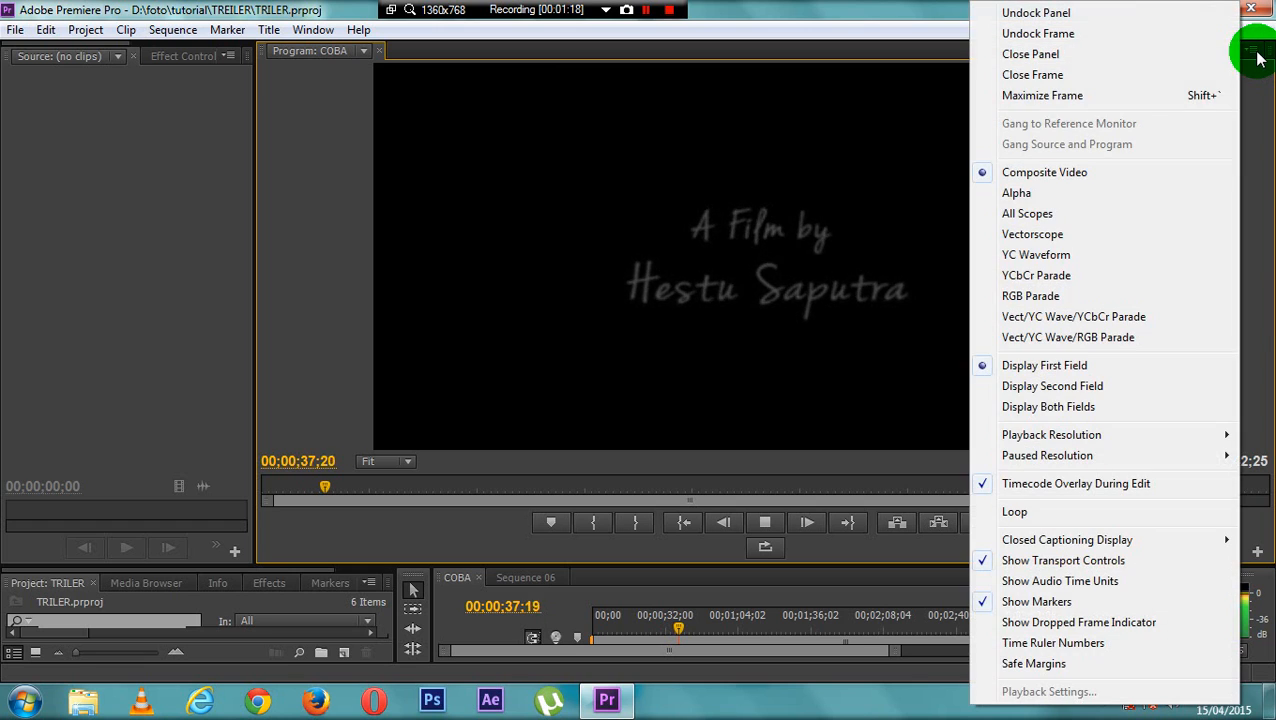
click(1062, 95)
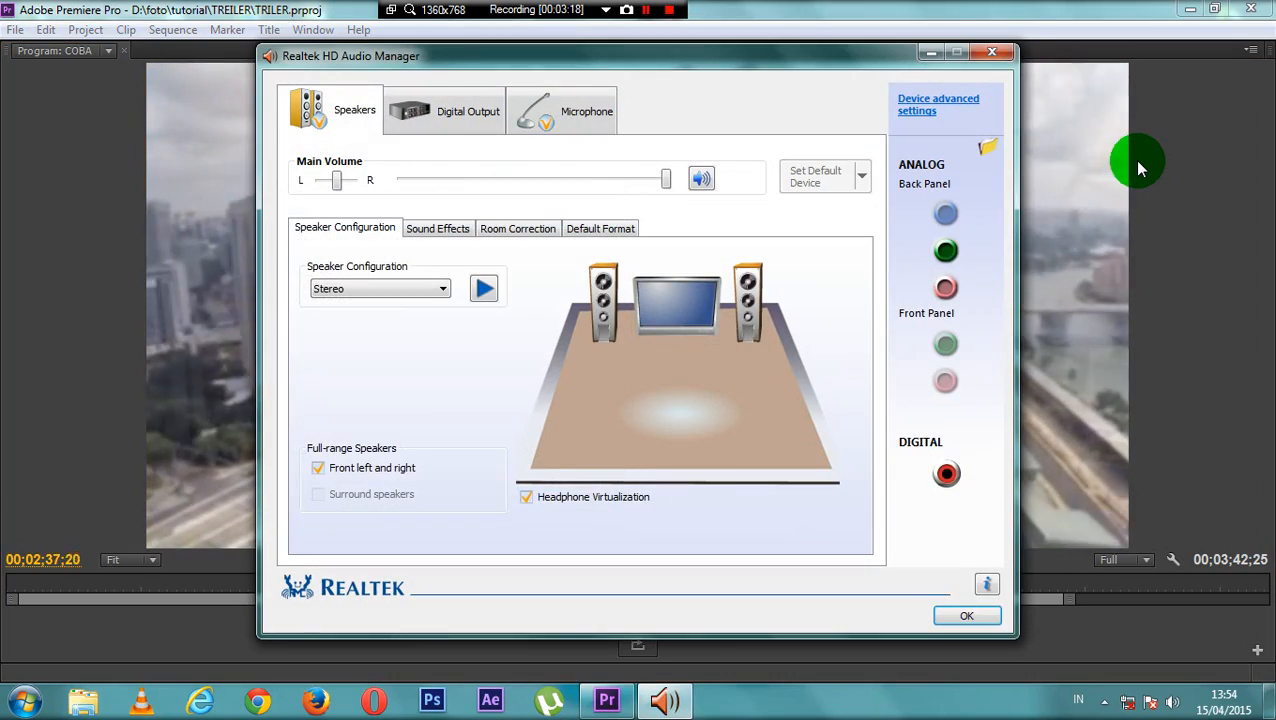
click(966, 615)
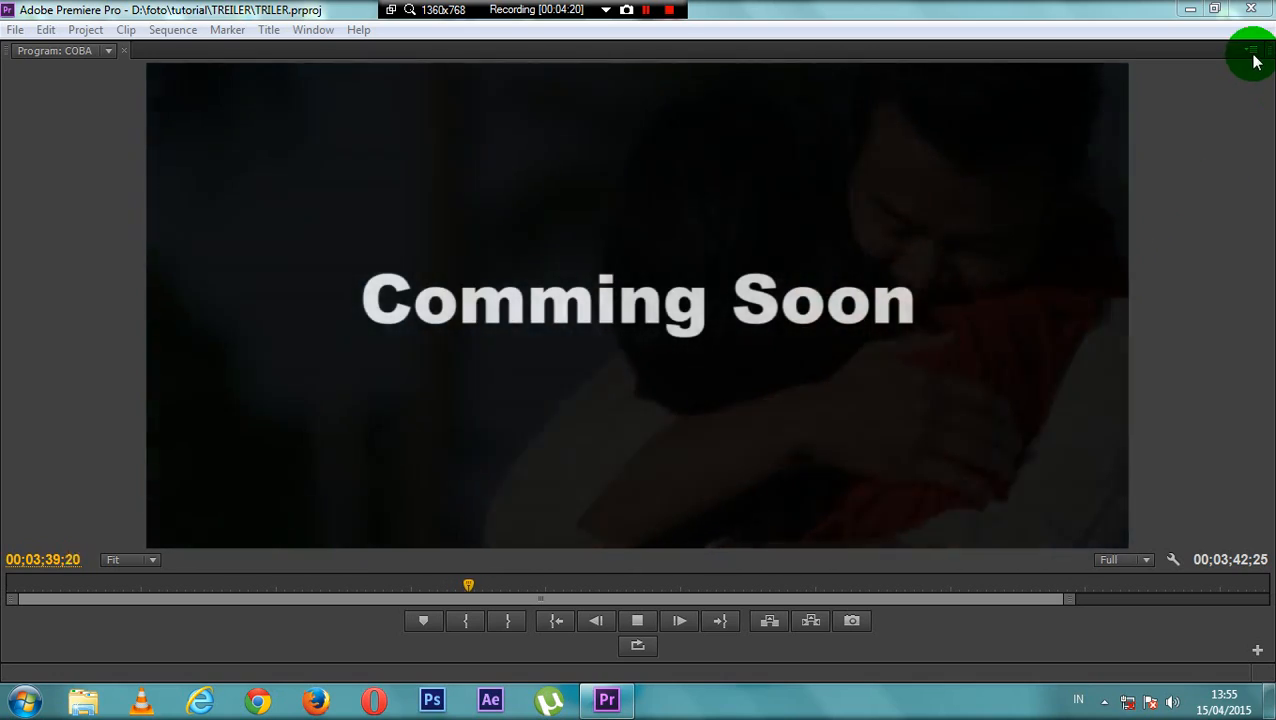
Step: Restore the maximized Program monitor to the normal layout and enlarge the timeline area beneath it
click(1255, 57)
click(1105, 94)
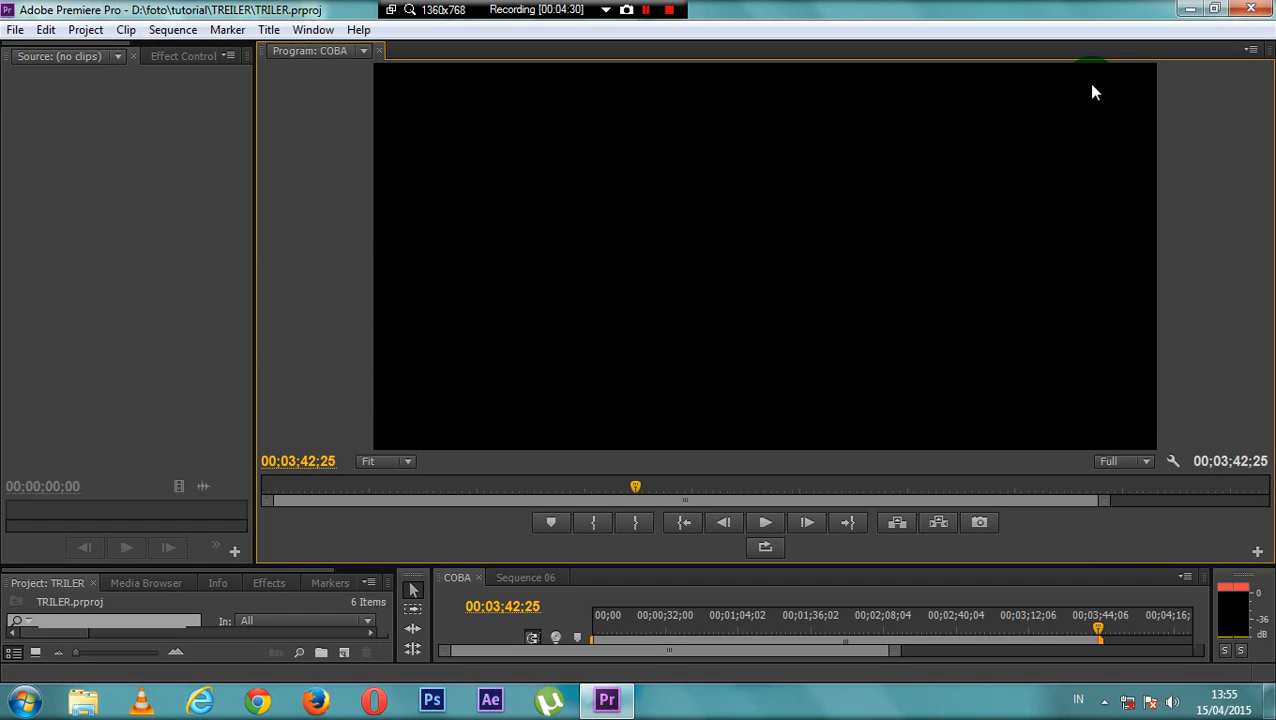
drag(1013, 566, 982, 412)
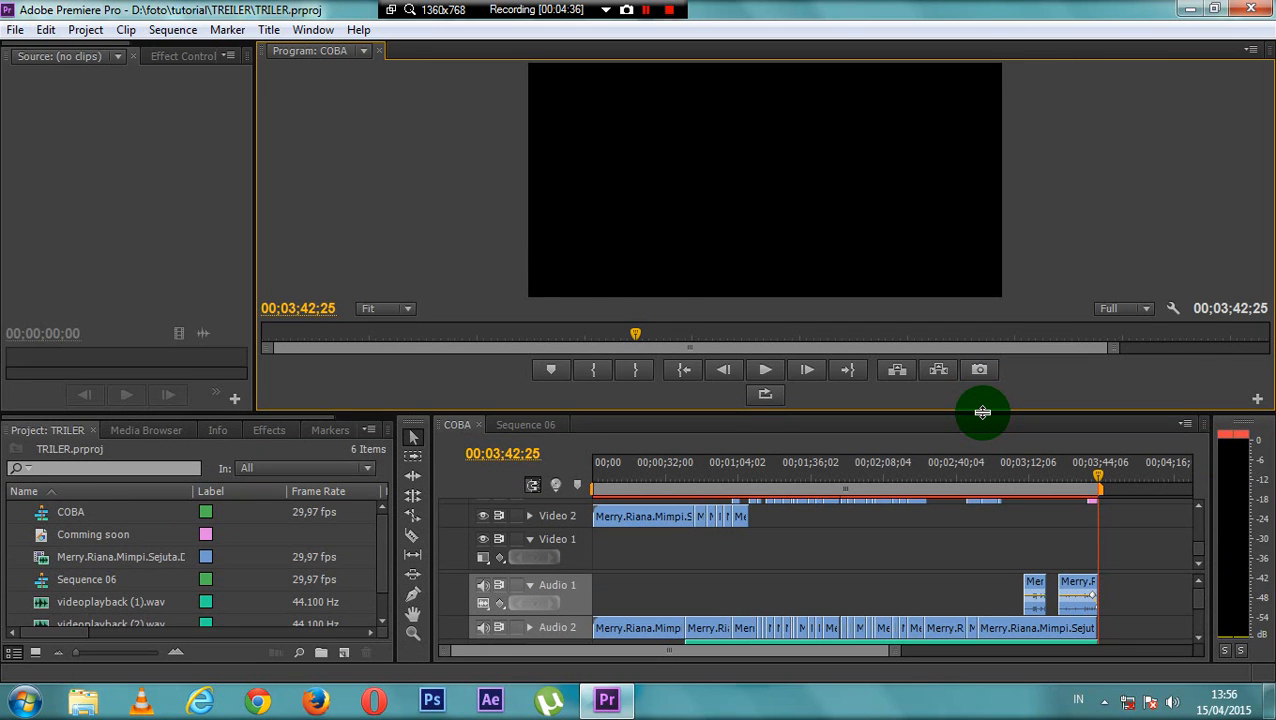
drag(1199, 549, 1196, 528)
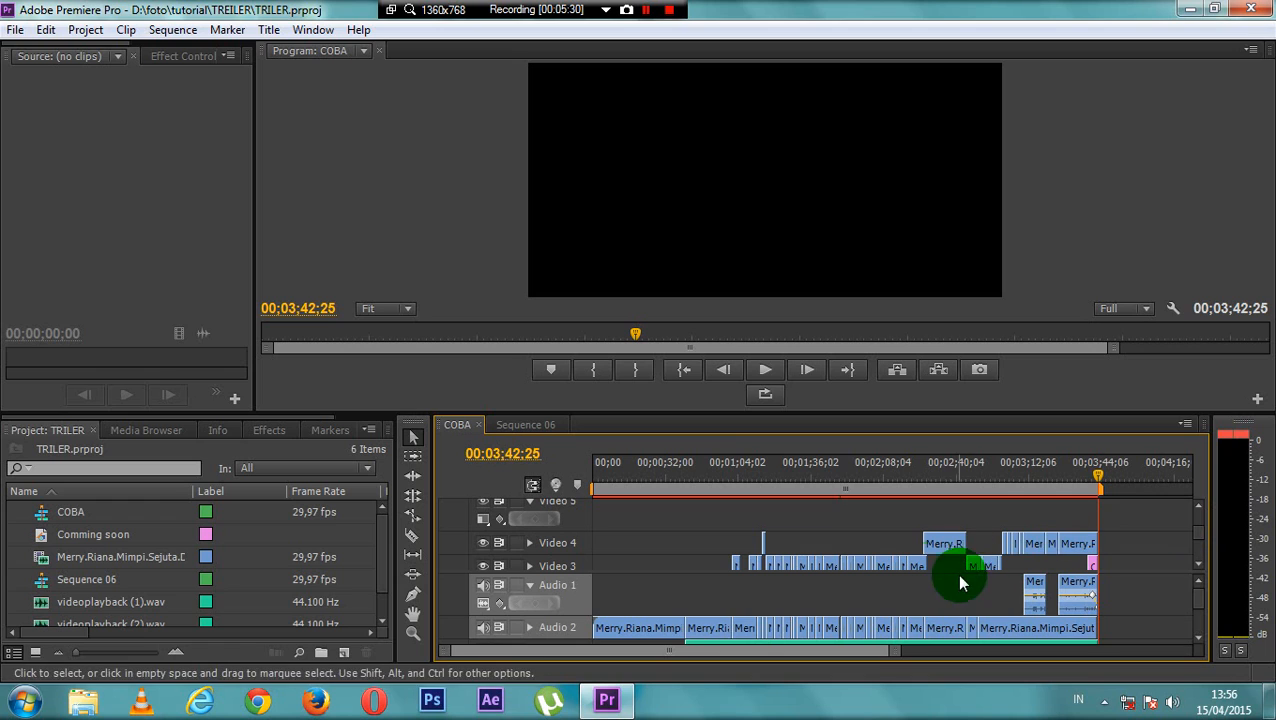
drag(700, 411, 712, 373)
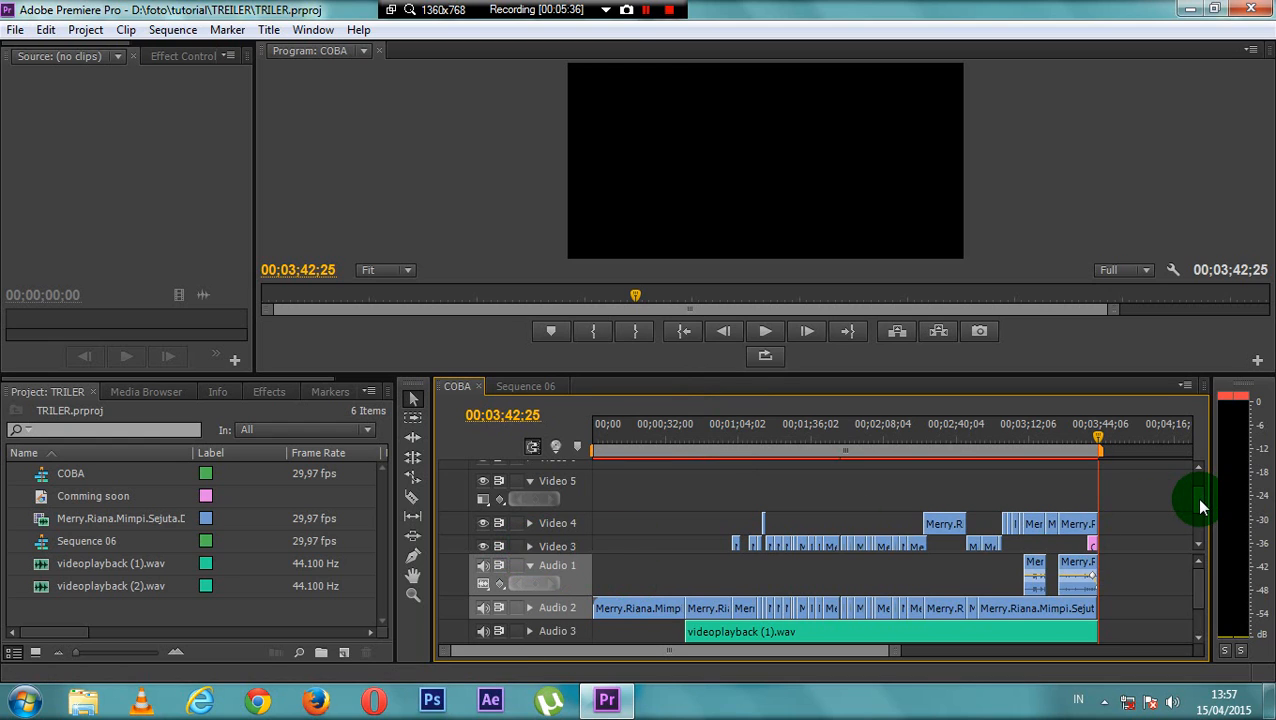
Step: Expand the Video 2 and Audio 2 tracks in the COBA timeline to display their thumbnails and waveforms
scroll(1200, 507, down, 3)
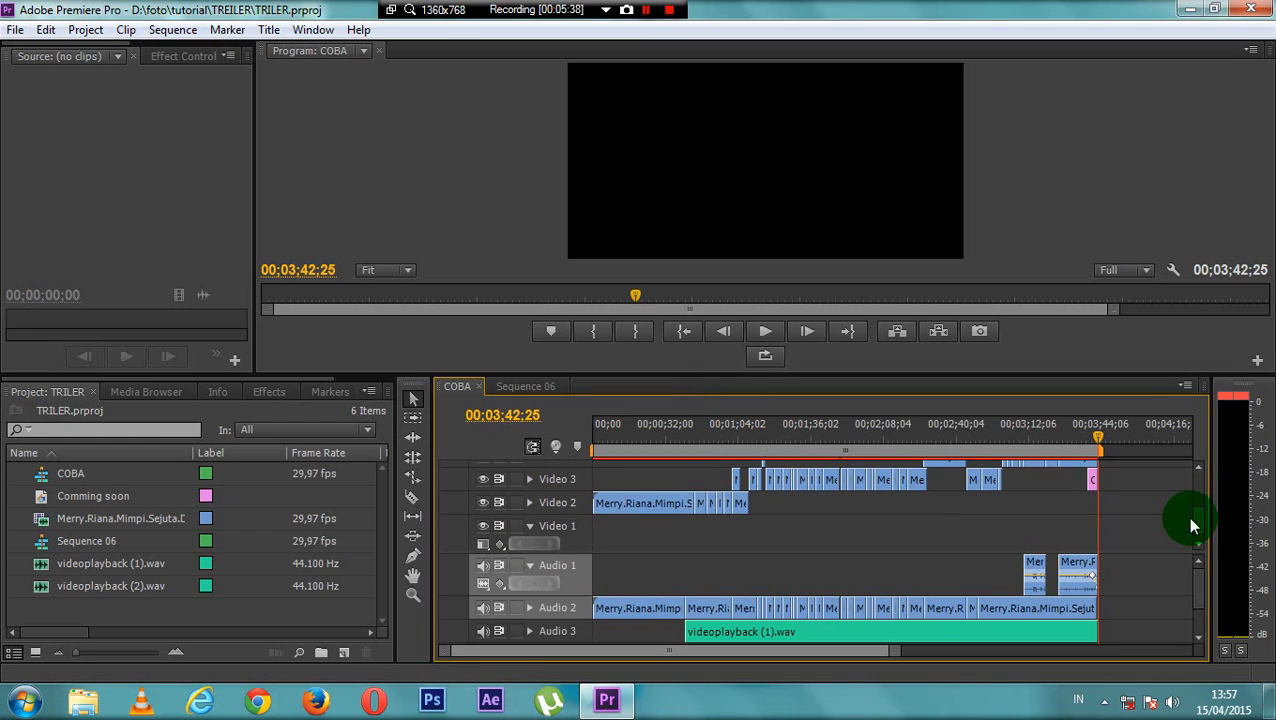
click(530, 502)
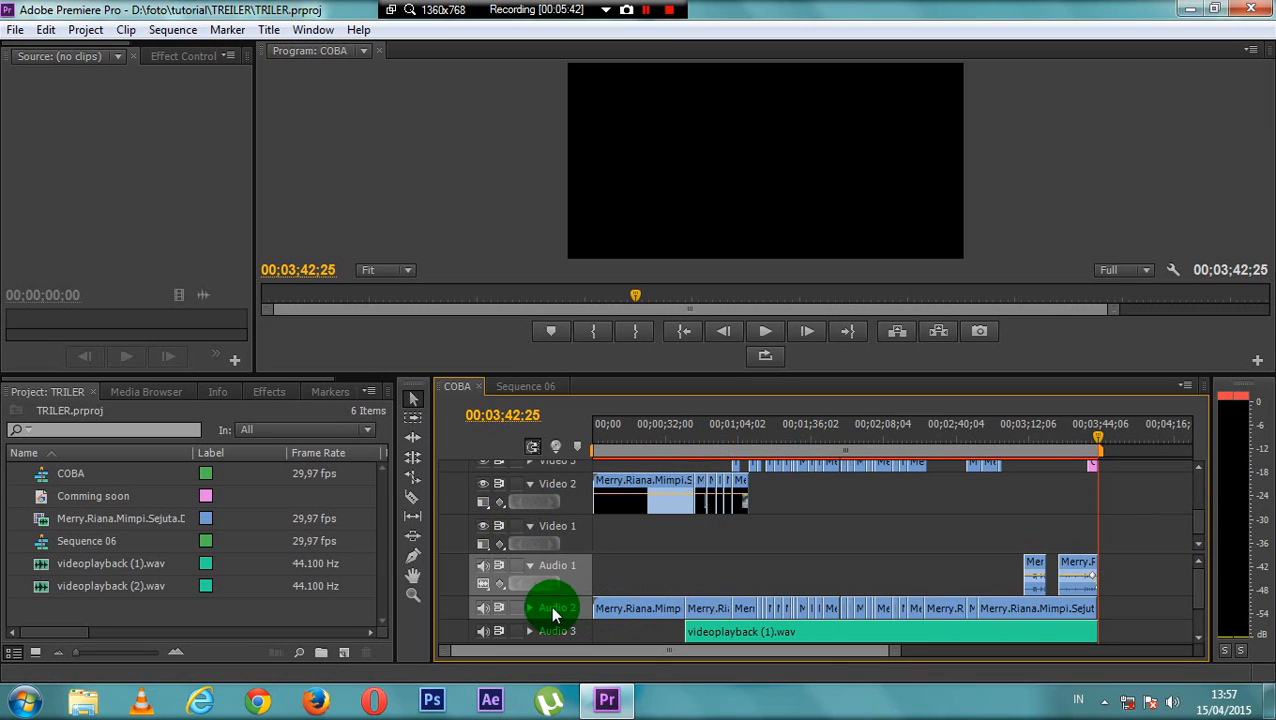
click(530, 607)
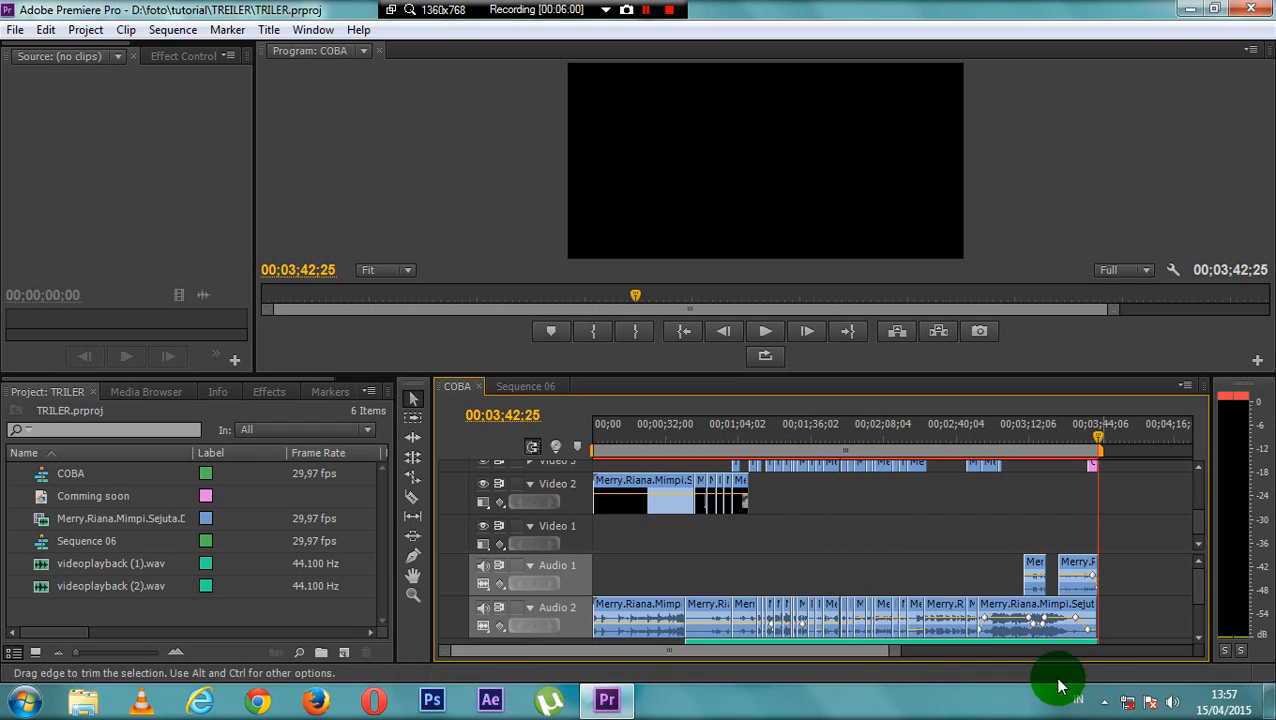
Step: Play the Video 2 cut from the hand shot to the eye close-up, starting around 00;00;49
drag(894, 652, 455, 628)
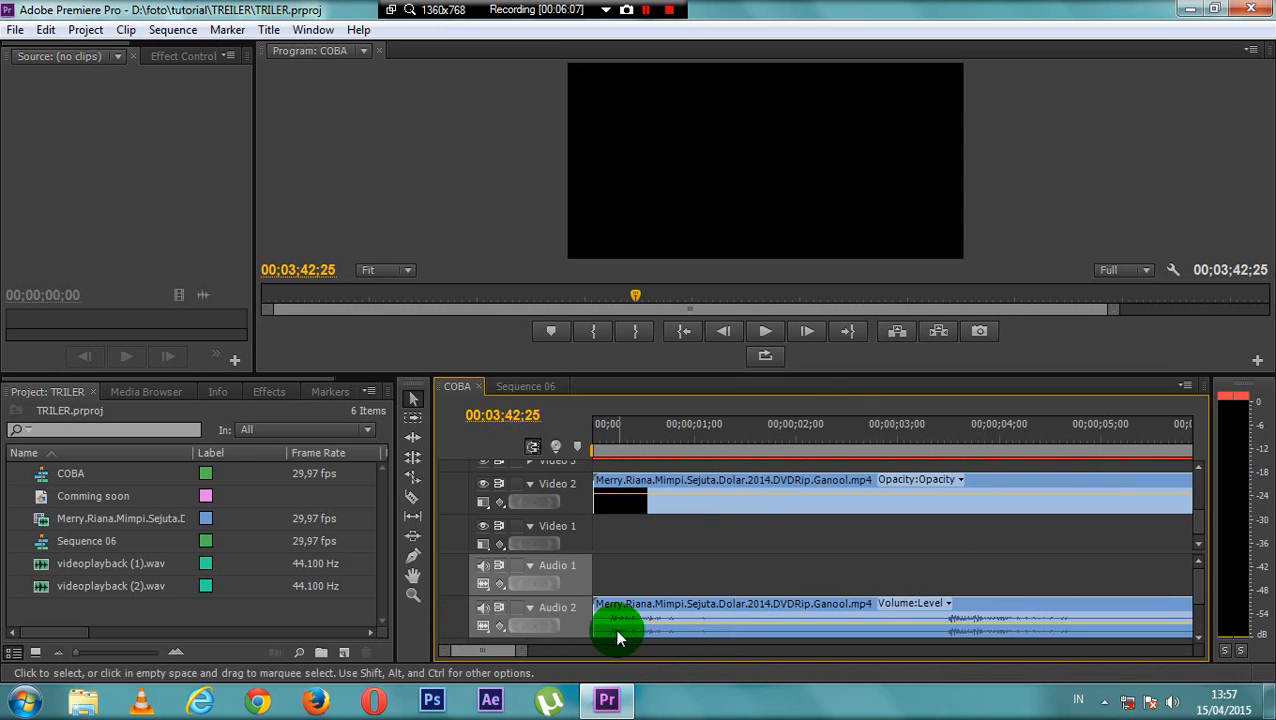
drag(515, 650, 733, 652)
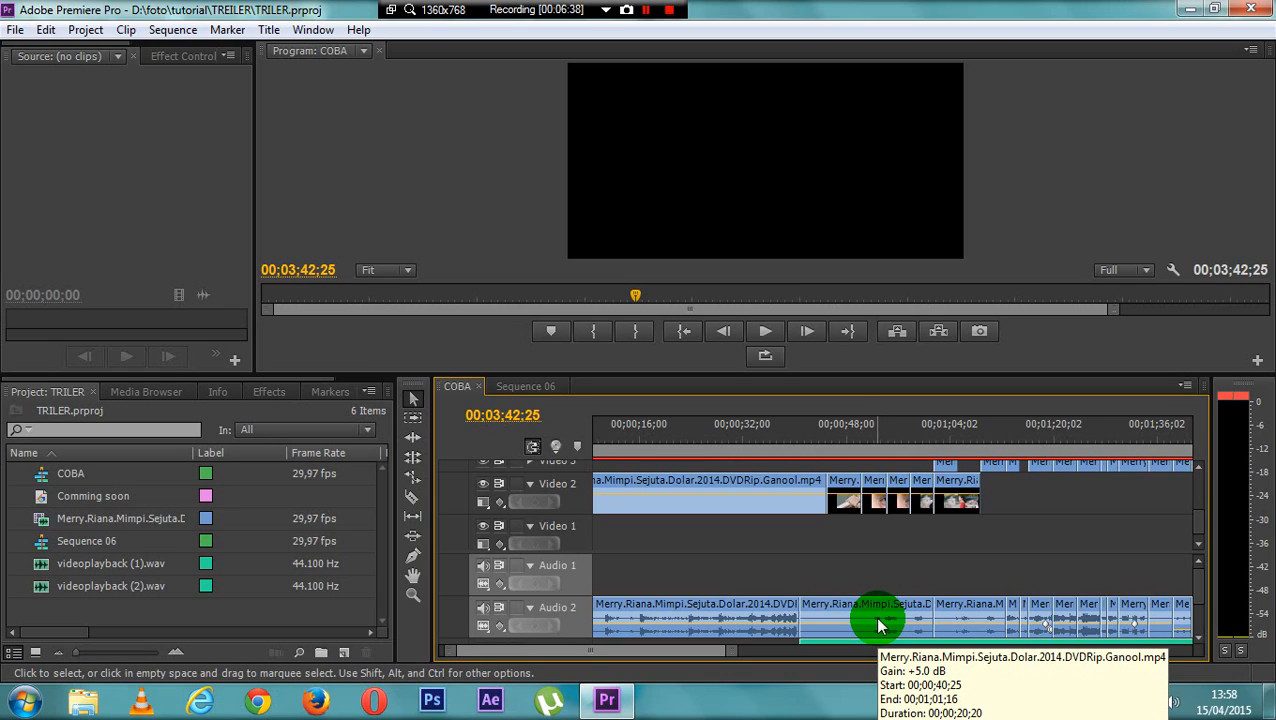
click(852, 444)
key(space)
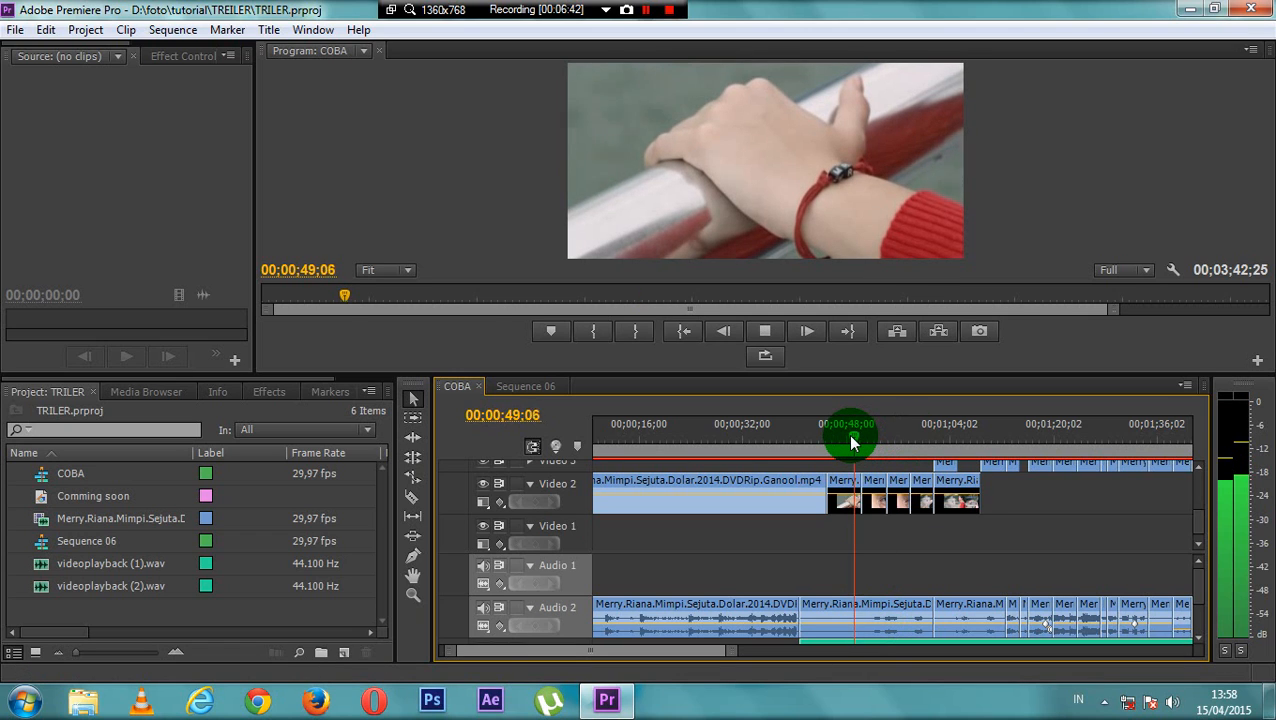
drag(852, 444, 842, 440)
key(space)
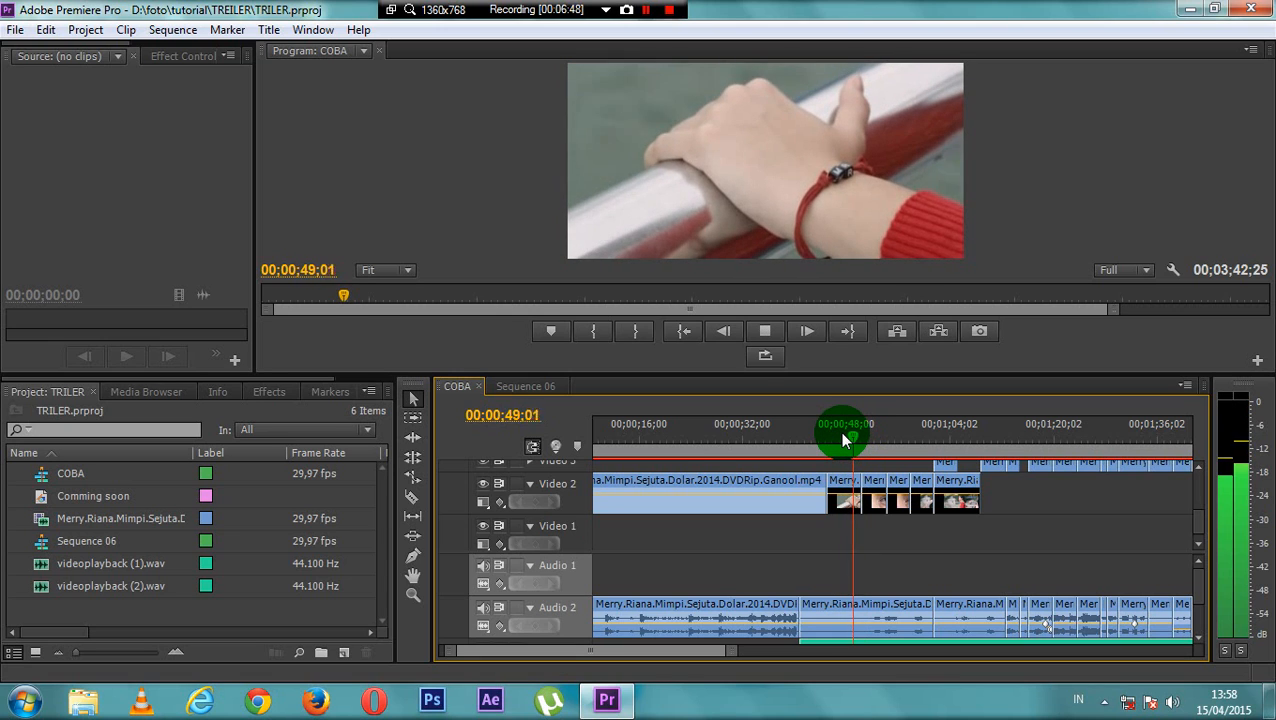
key(space)
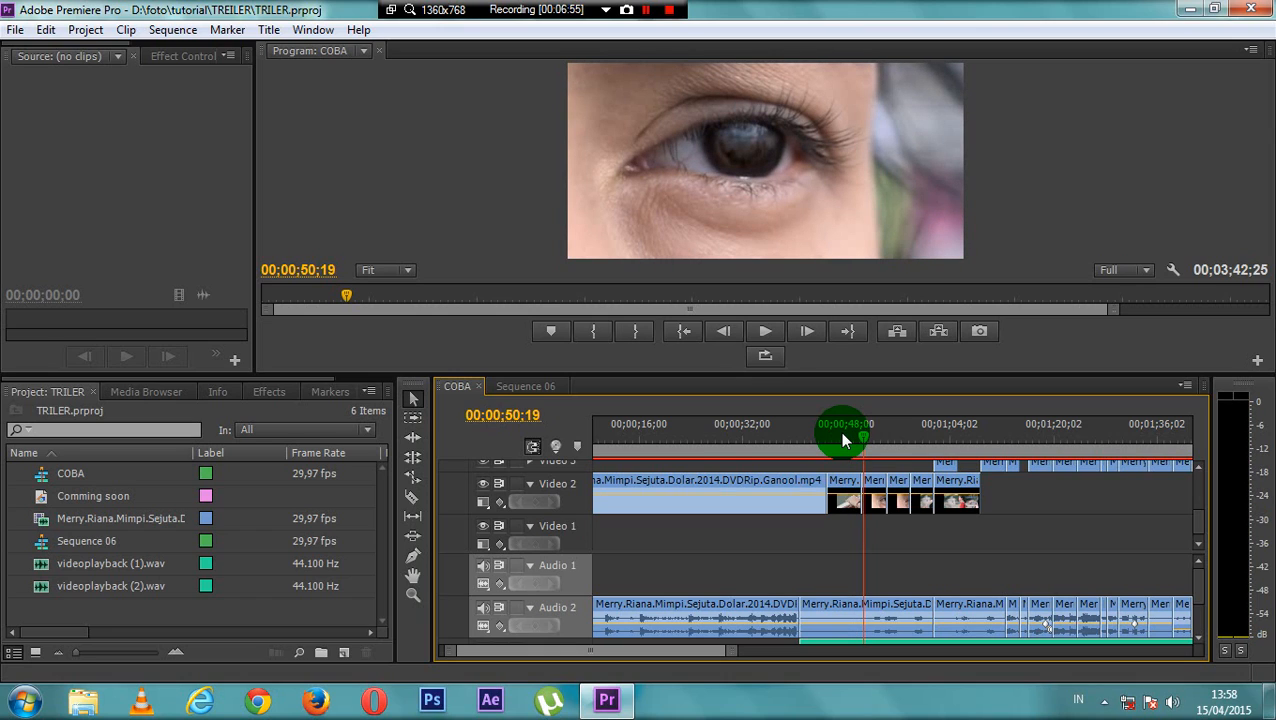
Step: Expand the Audio 3 track to display the waveform of the videoplayback (1).wav music
scroll(1198, 638, down, 1)
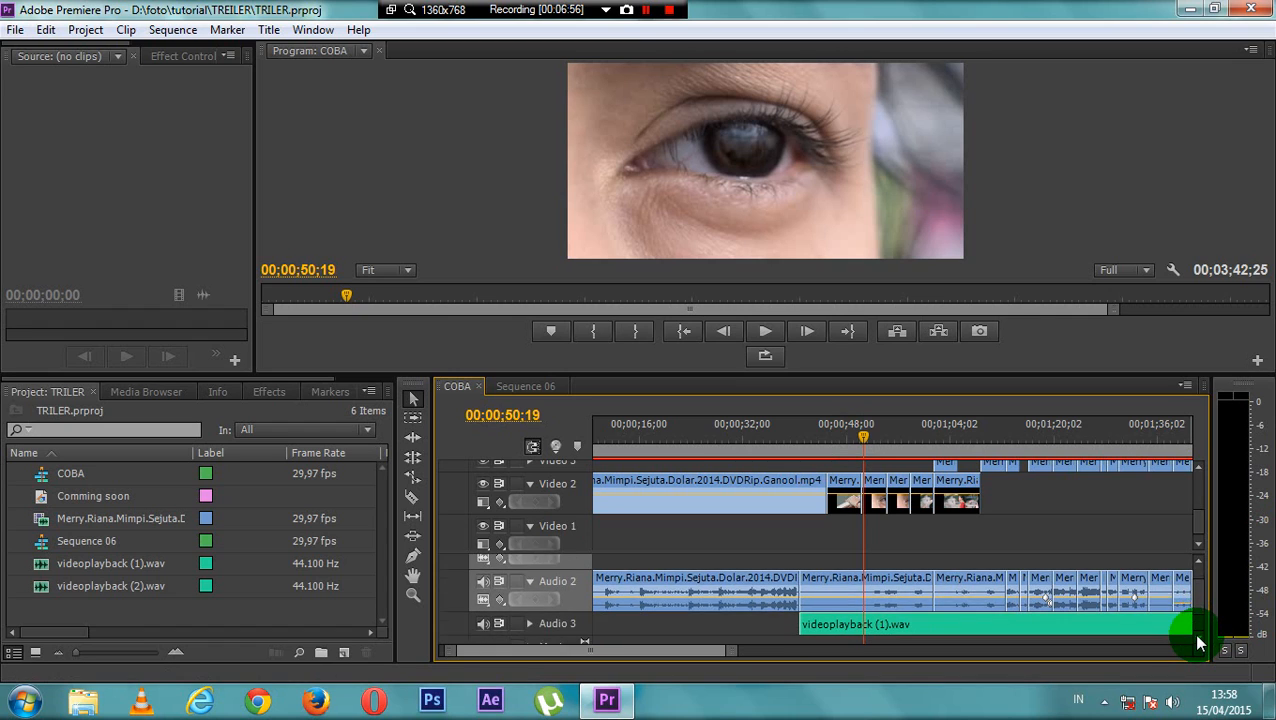
scroll(1198, 643, down, 1)
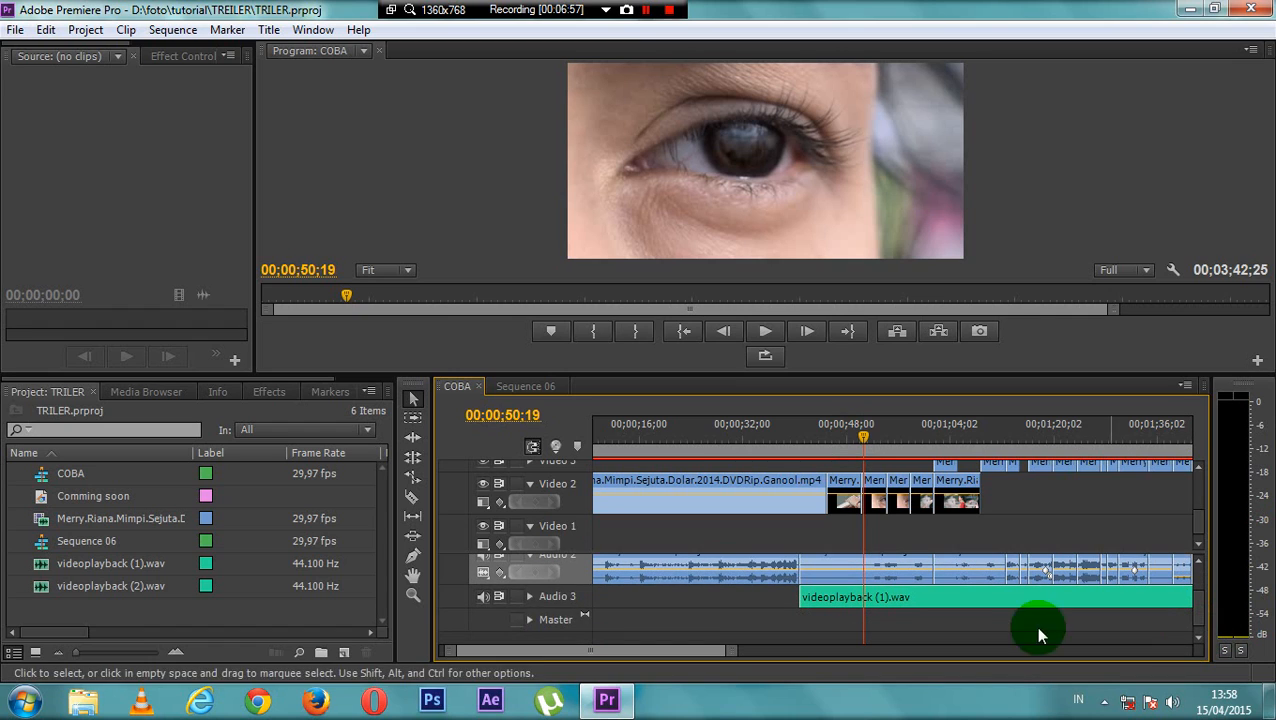
click(529, 596)
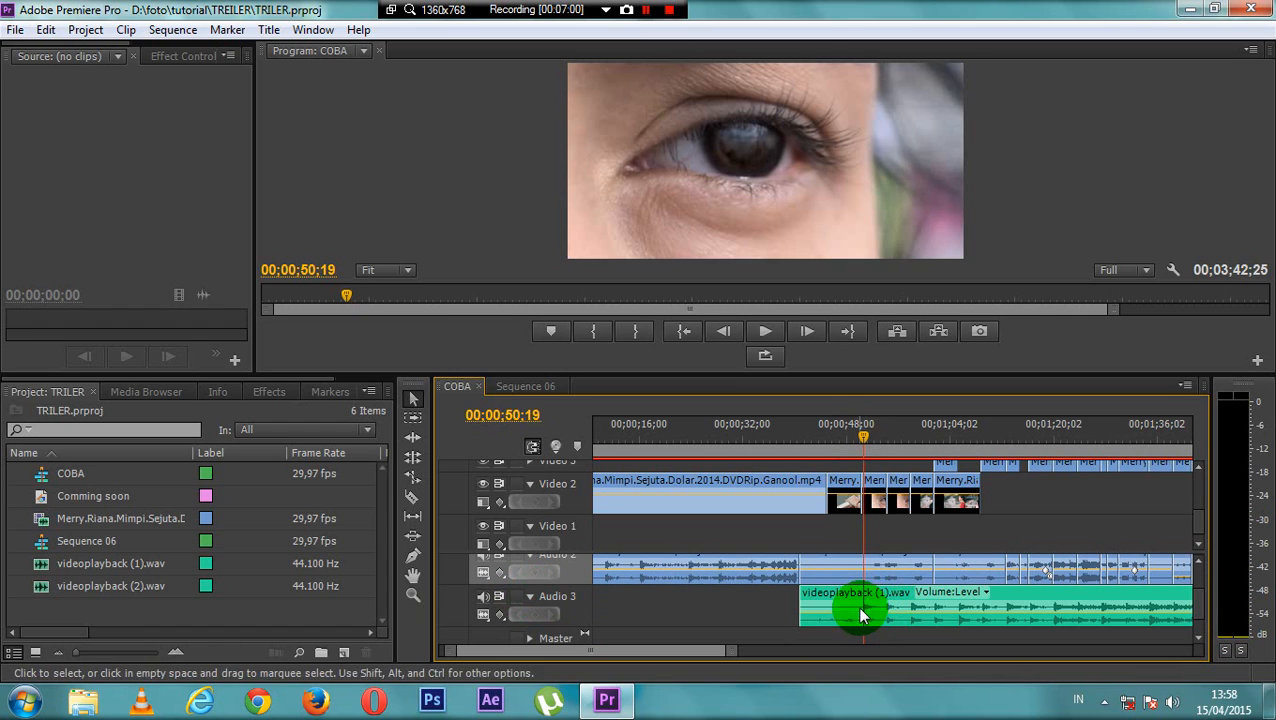
Step: Replay the hand-to-eye cut near 00;00;50 and compare its timing with the beat in the Audio 3 waveform
click(858, 432)
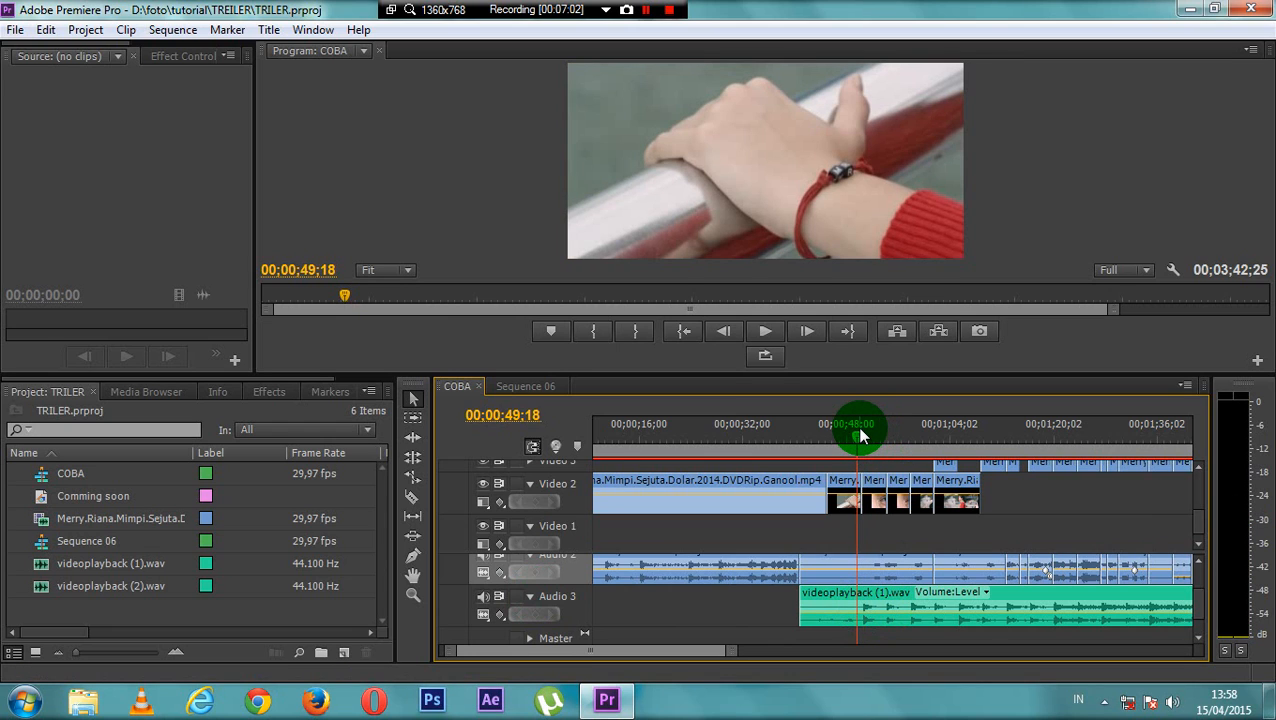
key(space)
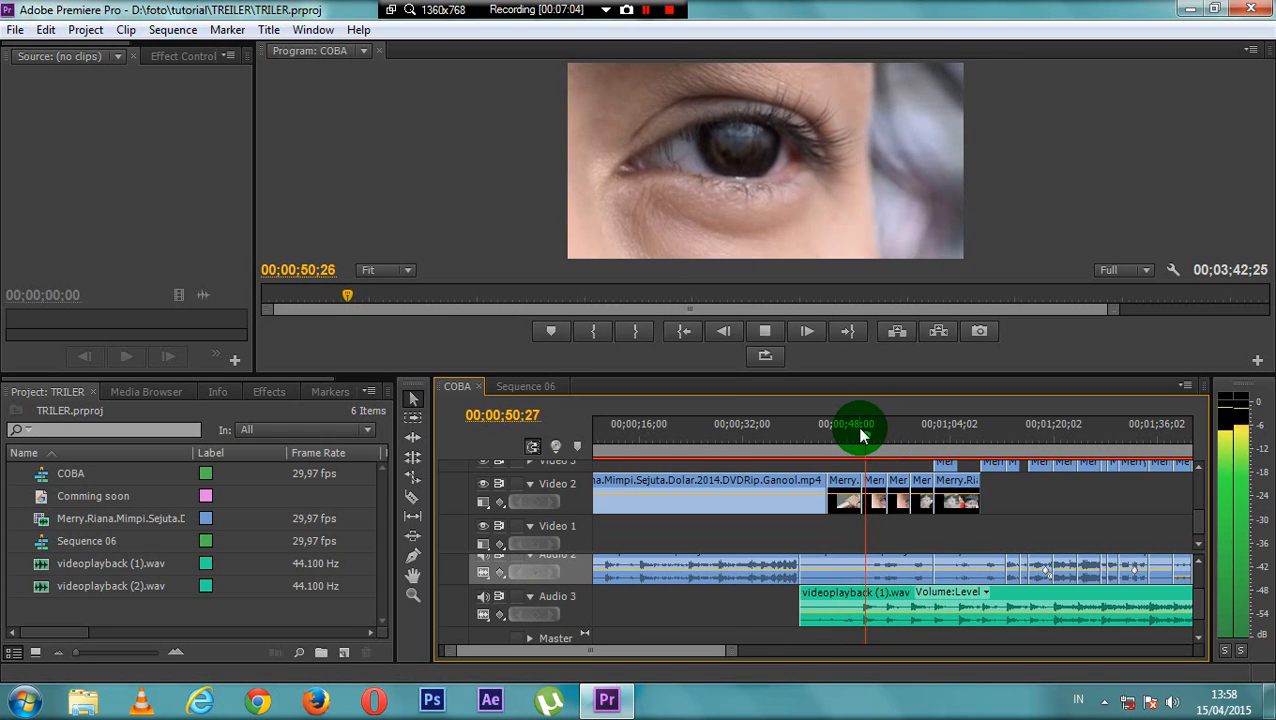
key(space)
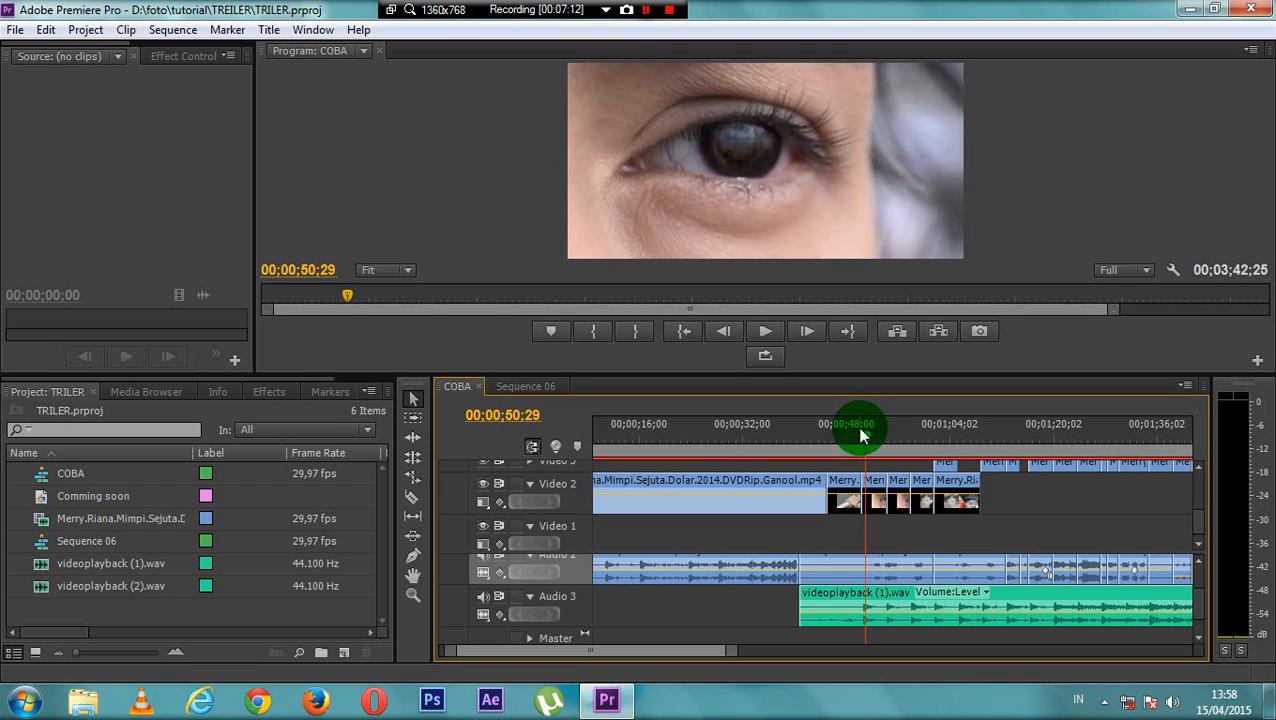
key(space)
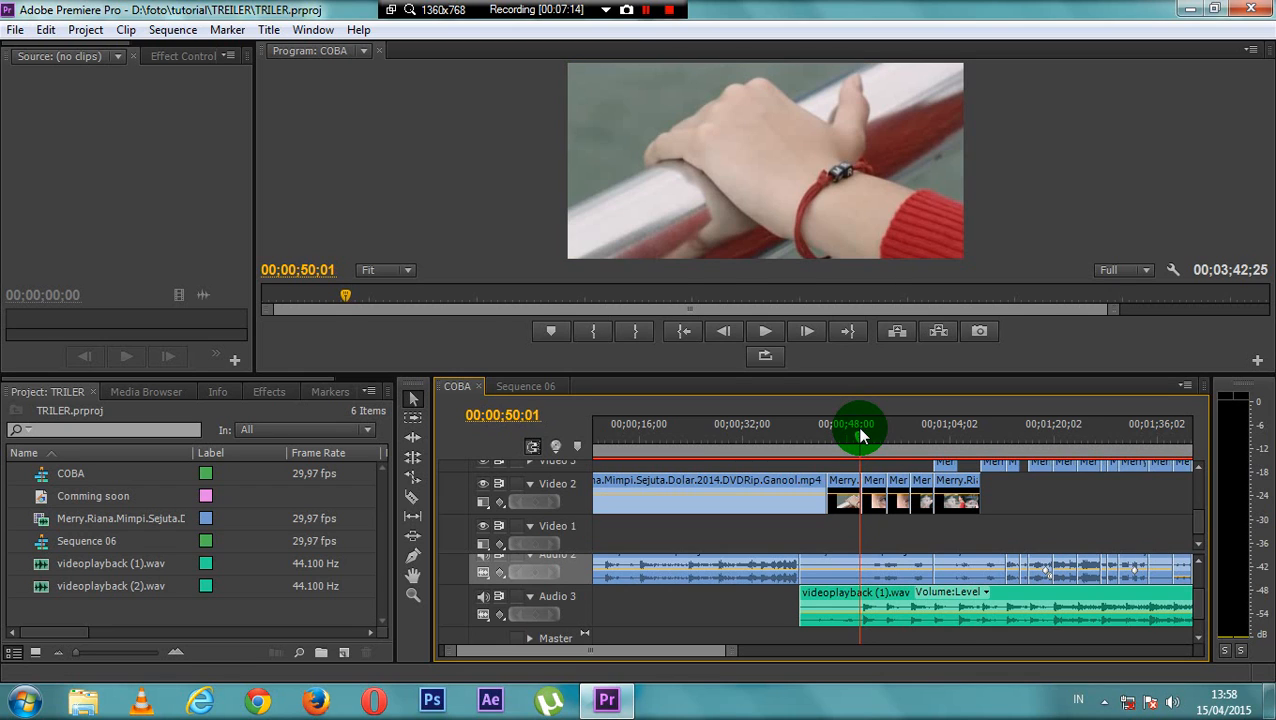
key(space)
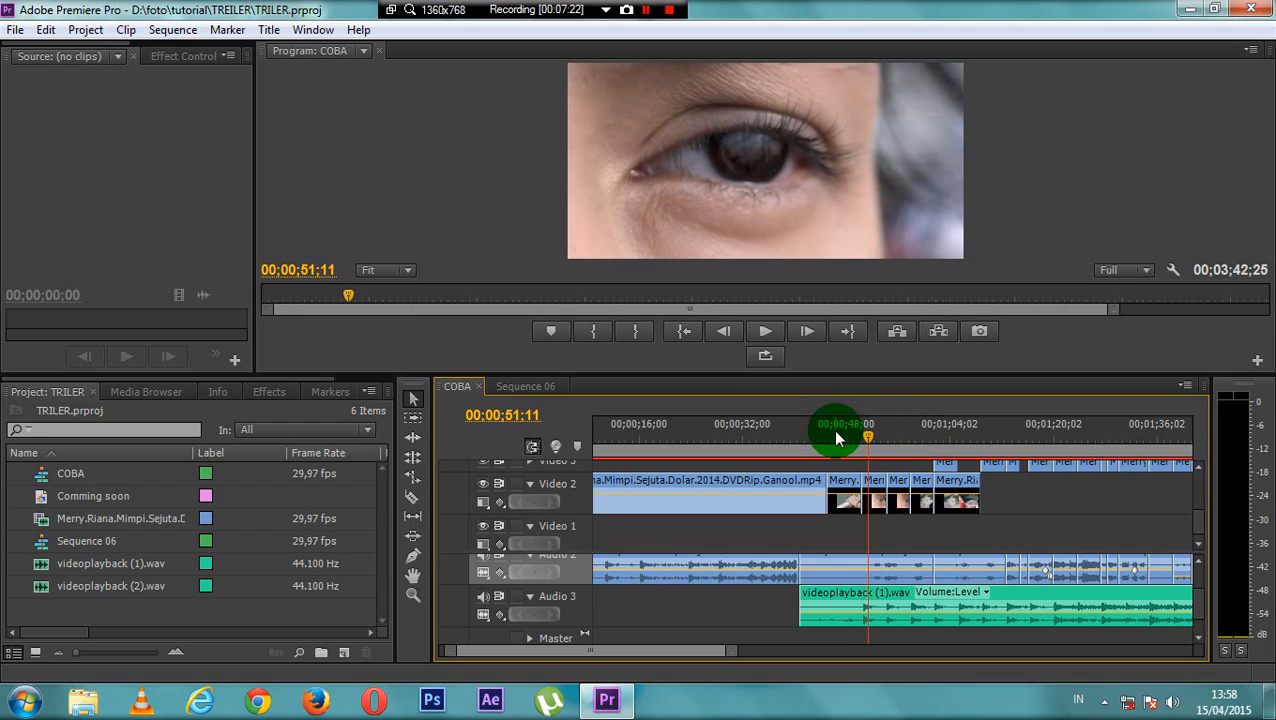
Step: Play the cut from the red suitcase to the hand shot around 00;00;44 to check its timing against the music
drag(834, 430, 819, 428)
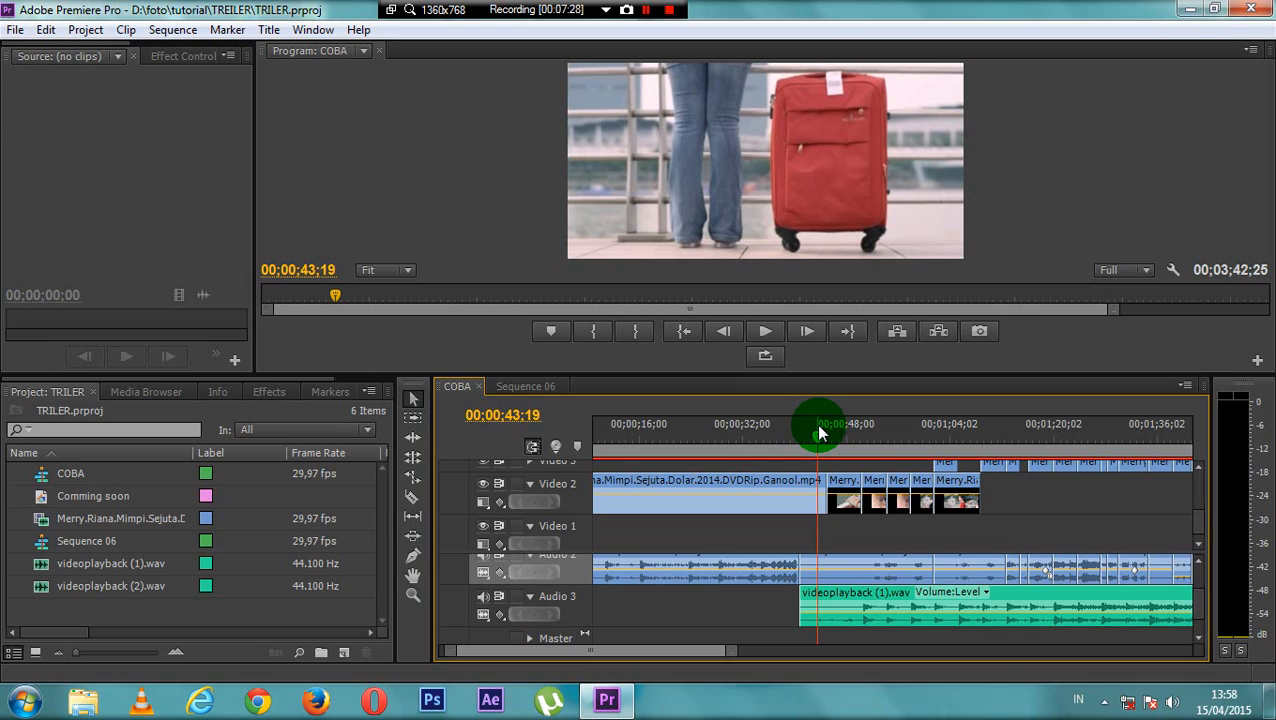
key(space)
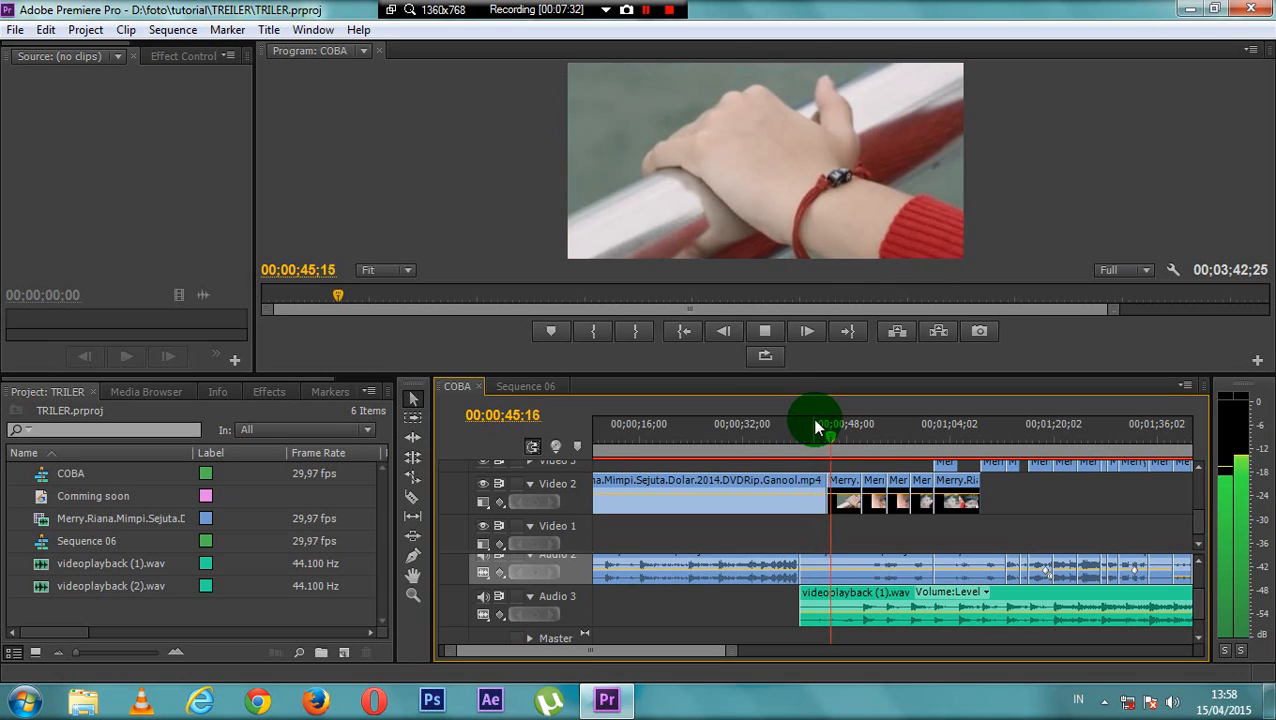
key(space)
drag(814, 421, 824, 431)
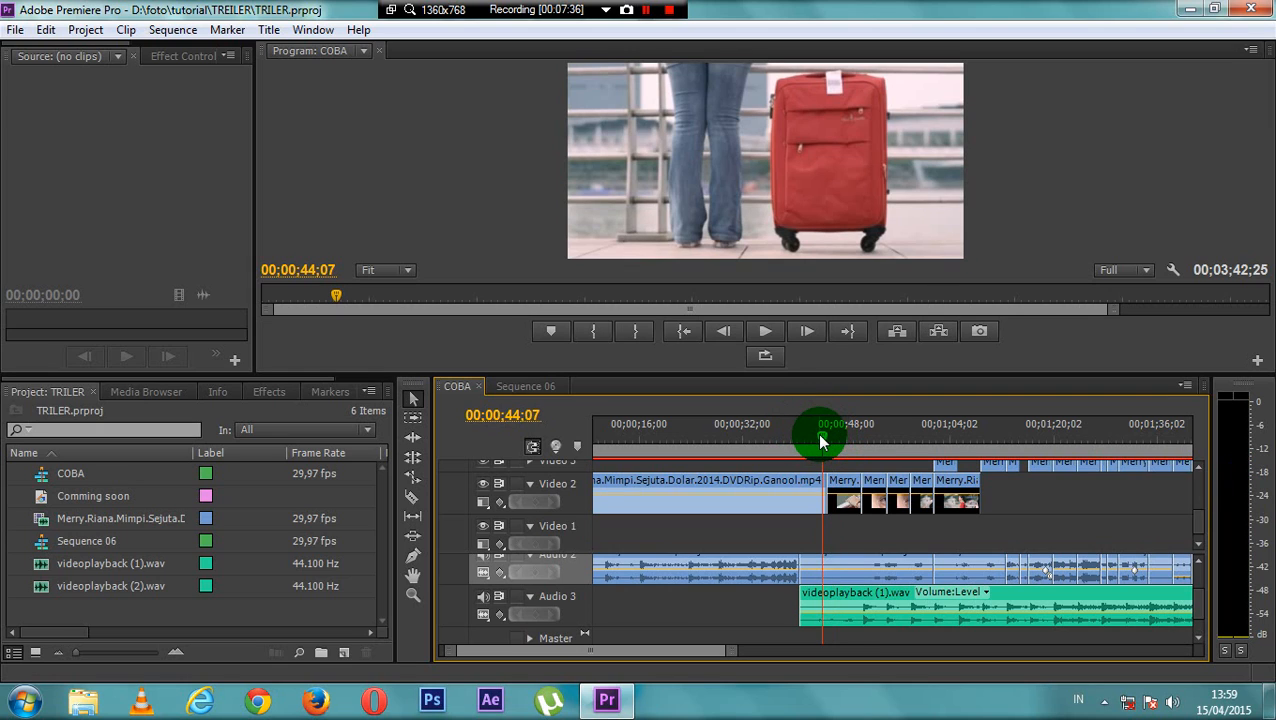
key(space)
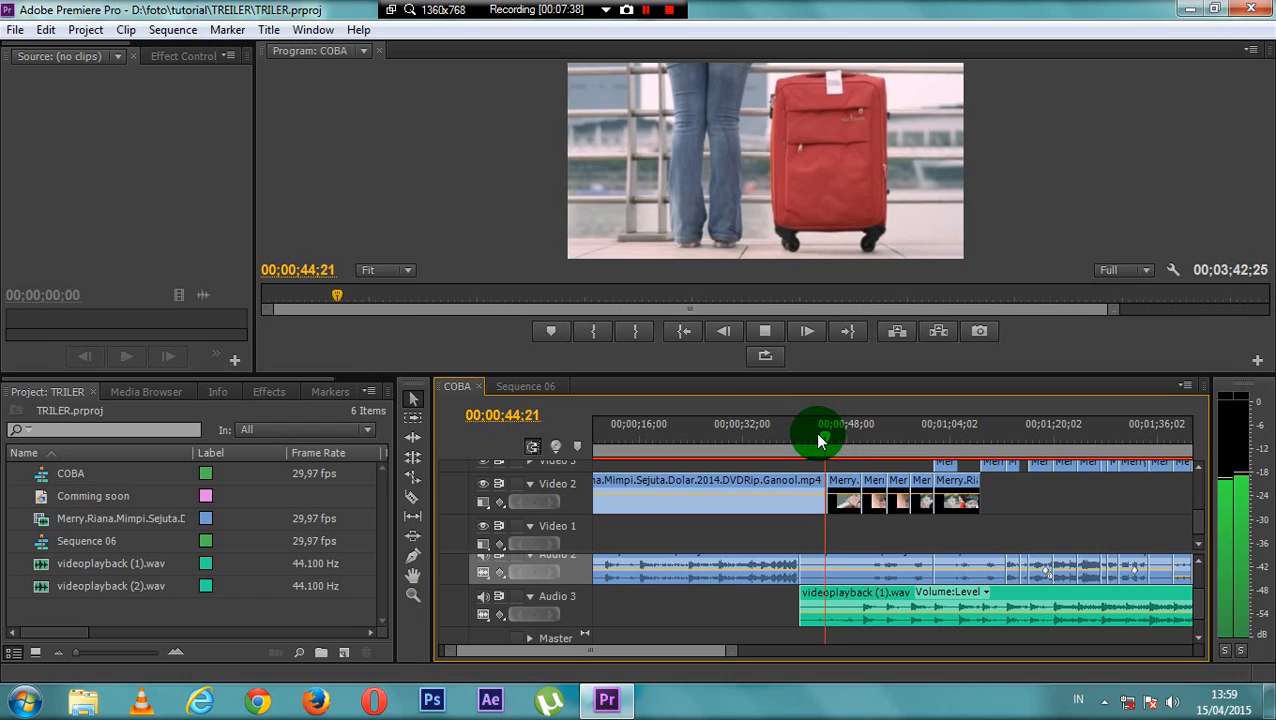
key(space)
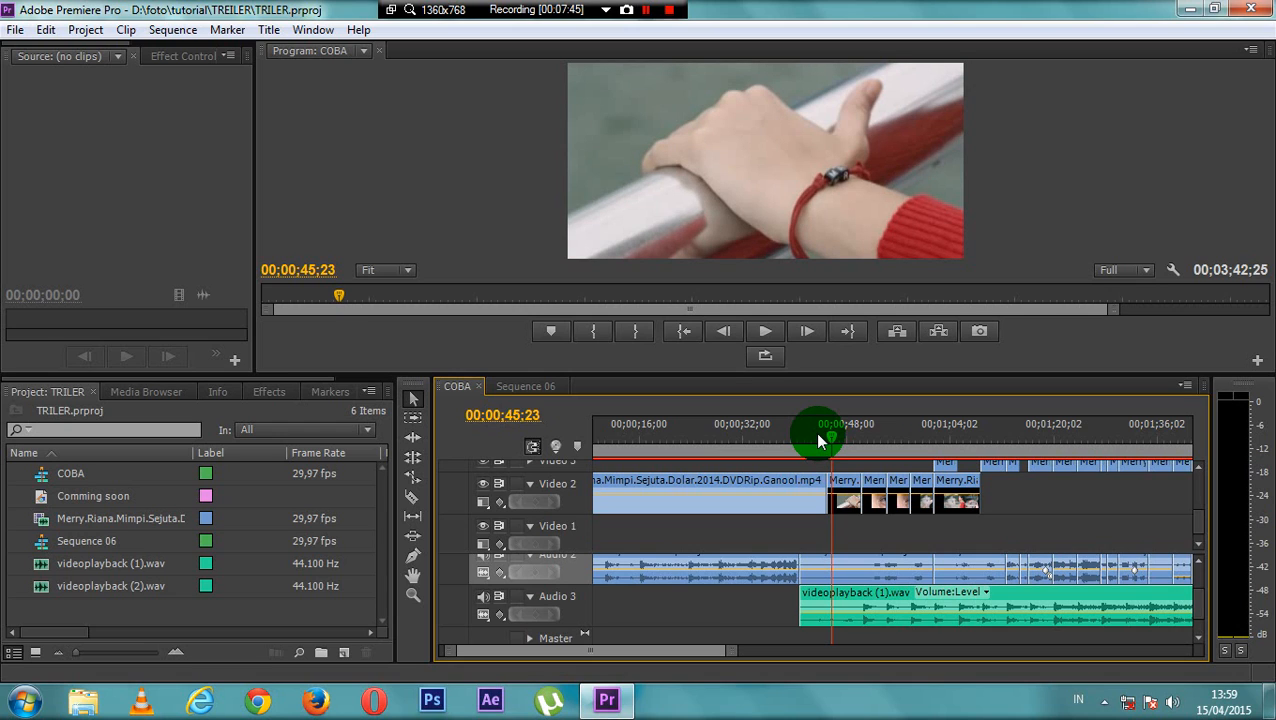
Step: Continue playback through the following Video 2 cuts, then return the playhead to 00;00;58;26 on the shot of the two women
key(space)
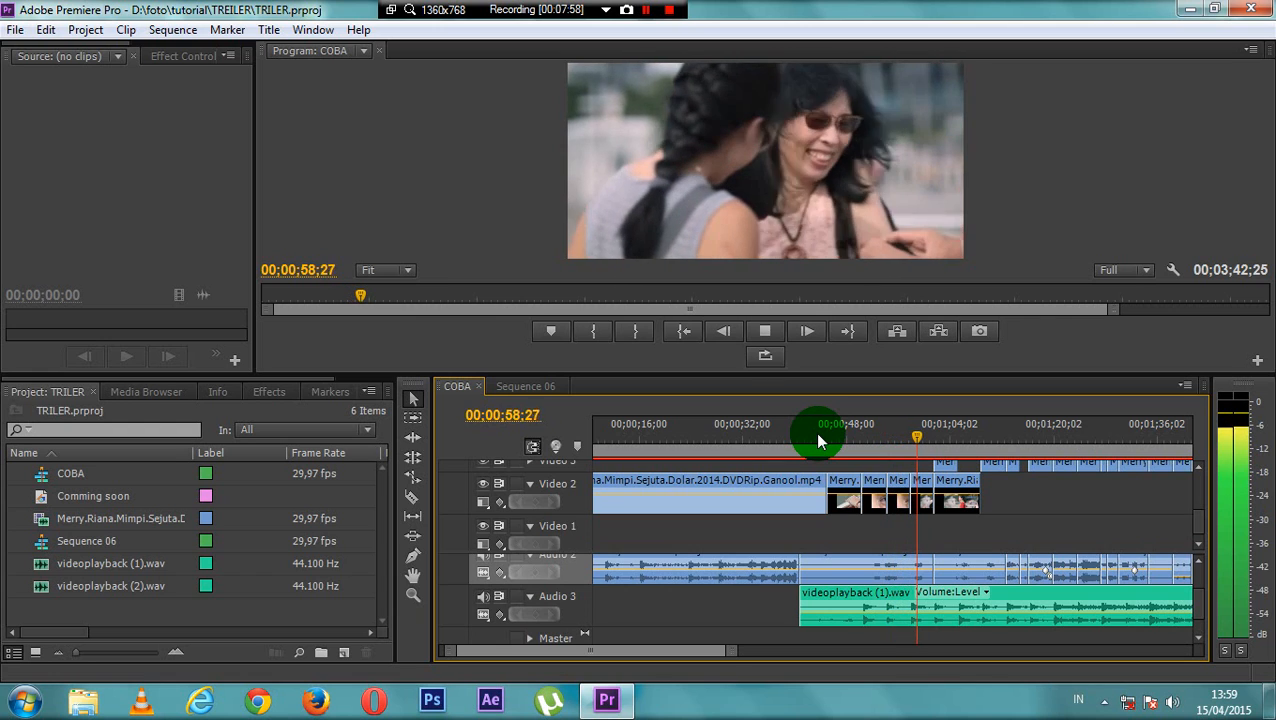
key(space)
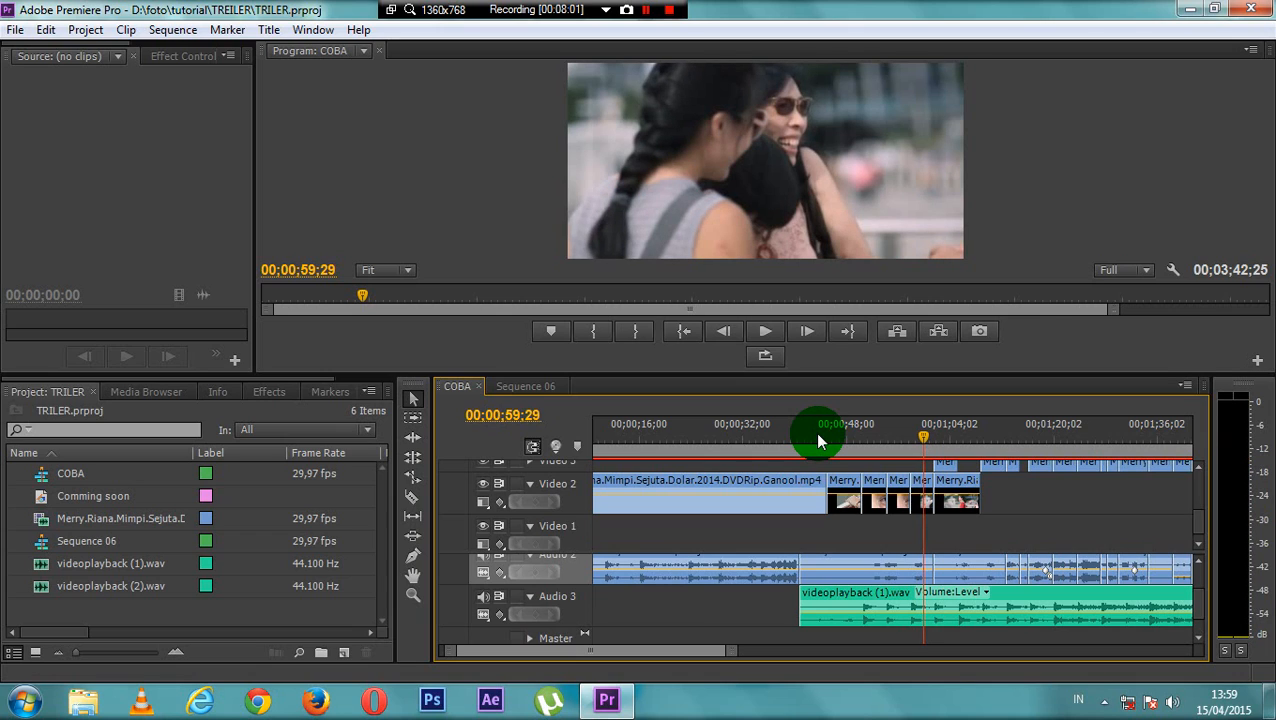
click(919, 443)
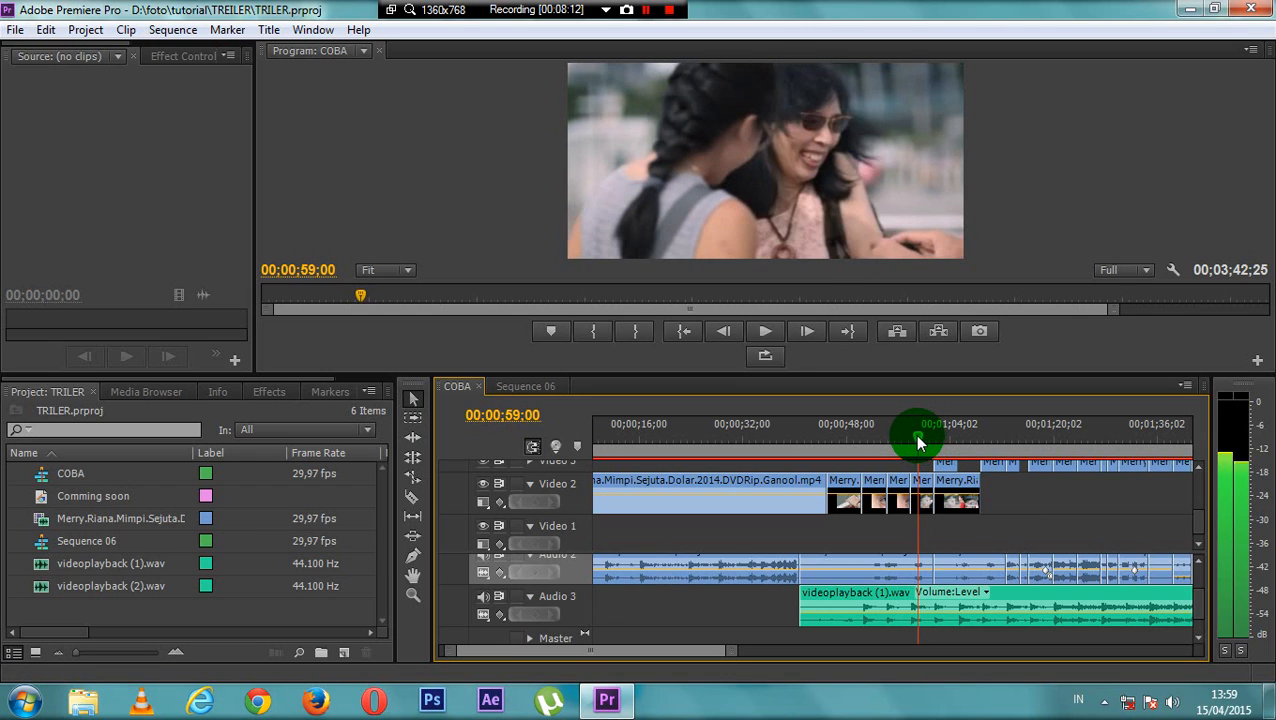
drag(919, 443, 918, 443)
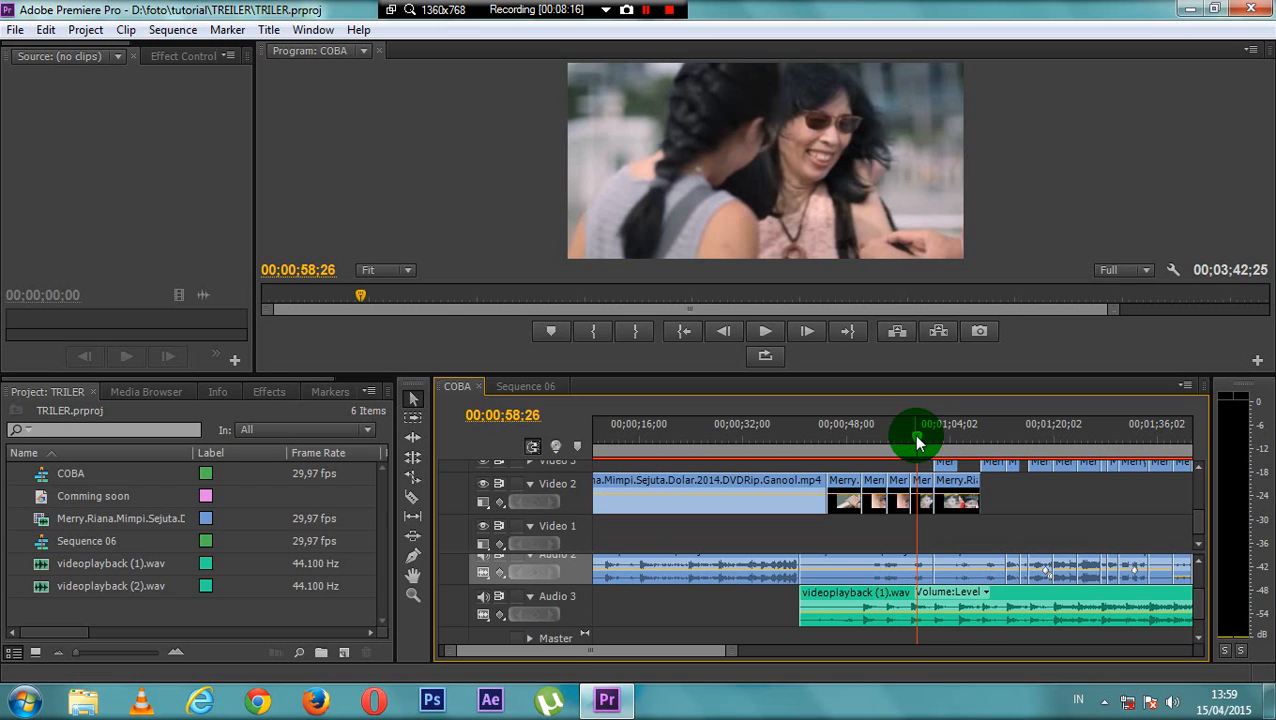
Step: Play the Video 2 shot of the two women twice, replaying it from about 00;00;58;00, to examine its motion
key(space)
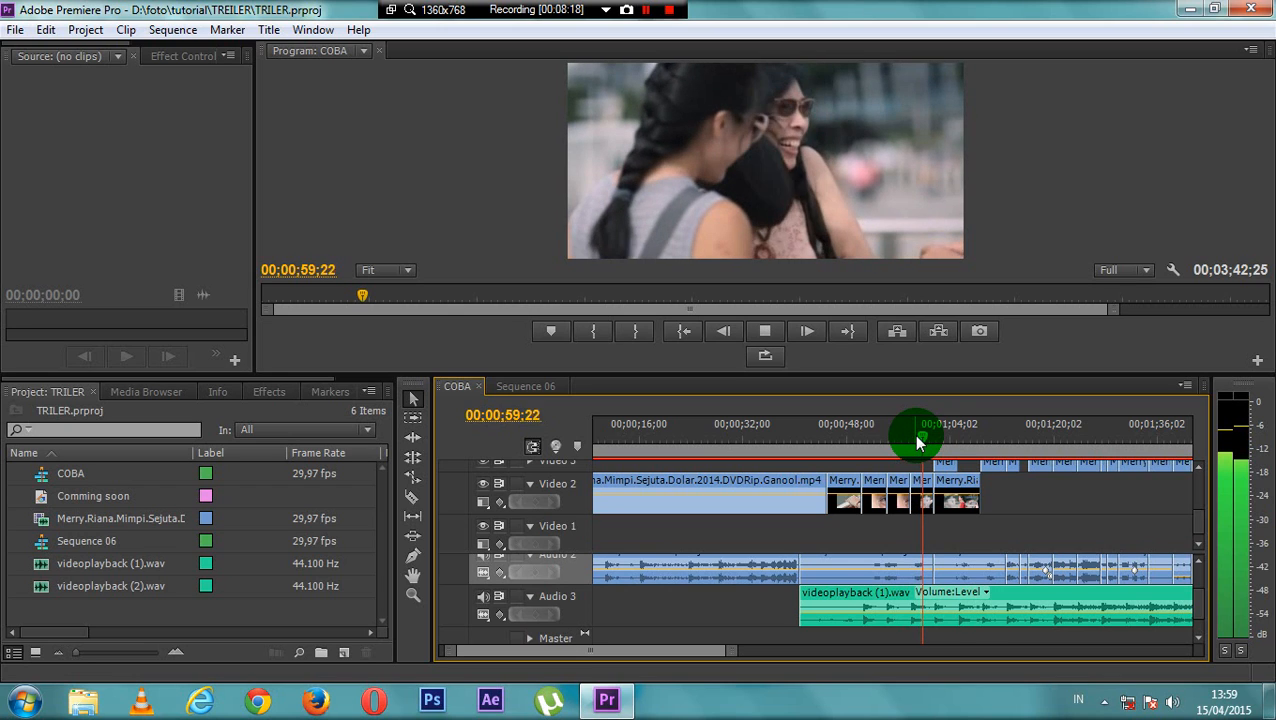
key(space)
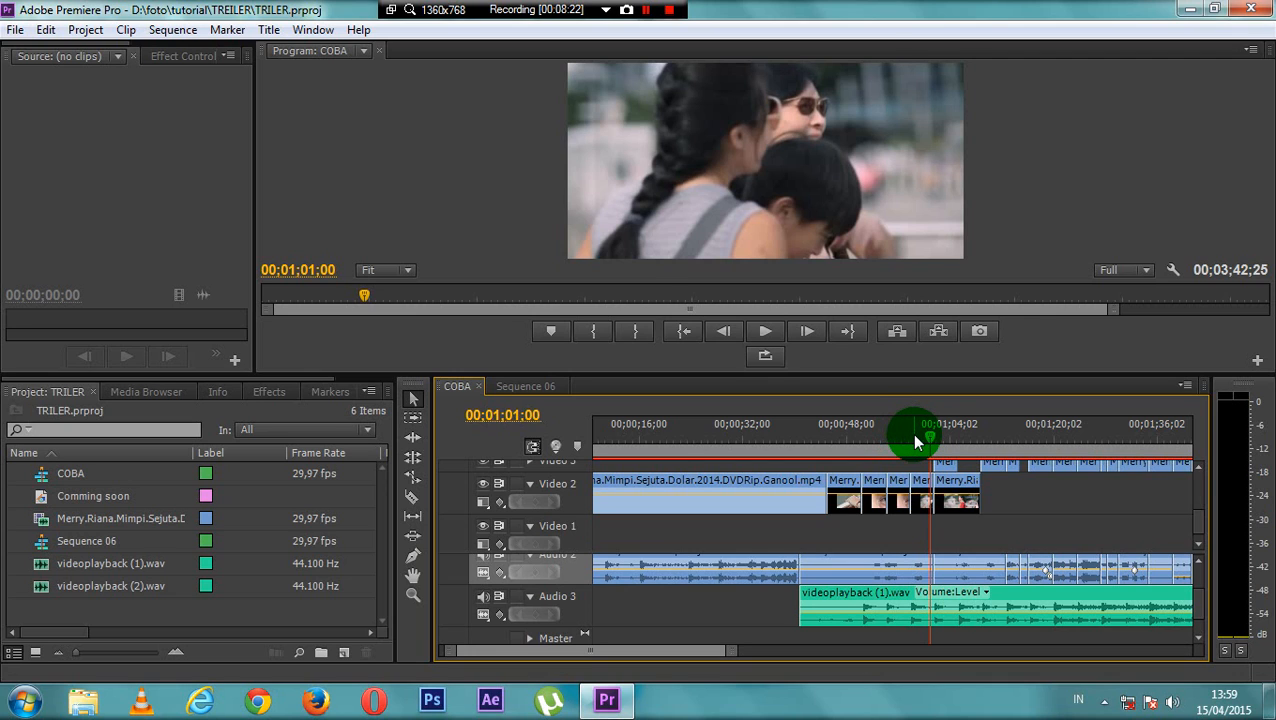
drag(911, 433, 912, 435)
key(space)
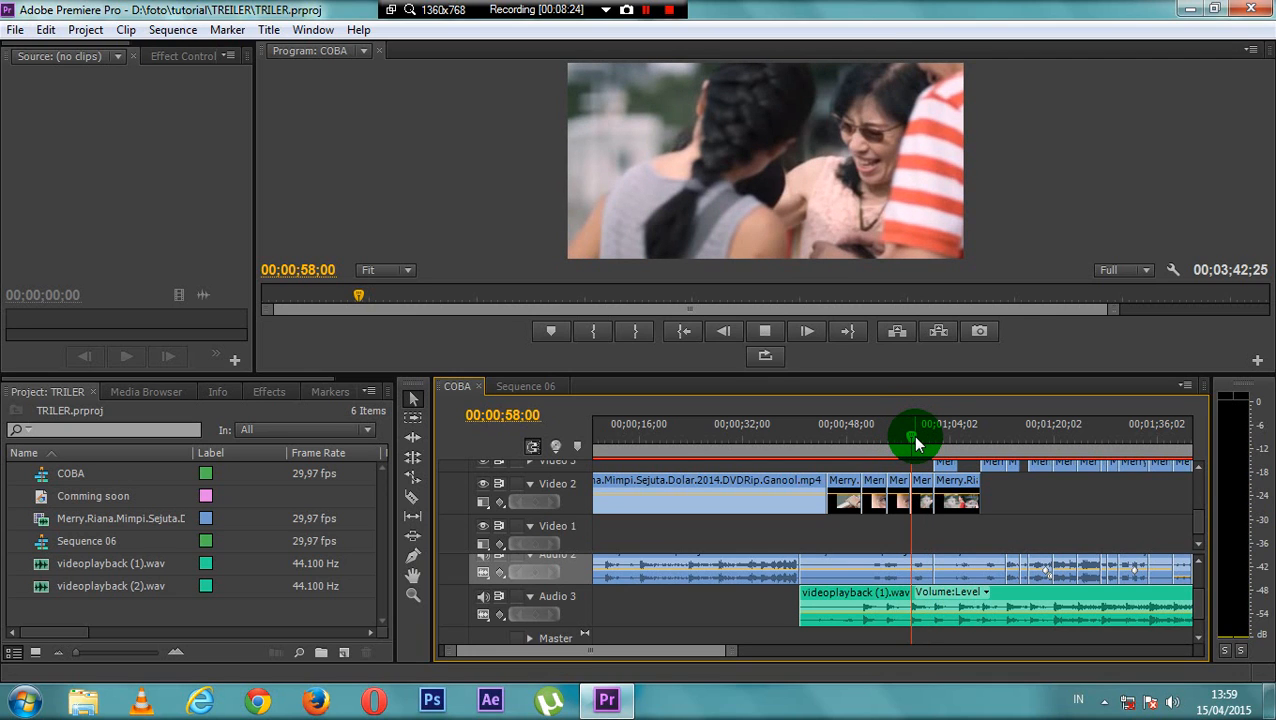
key(space)
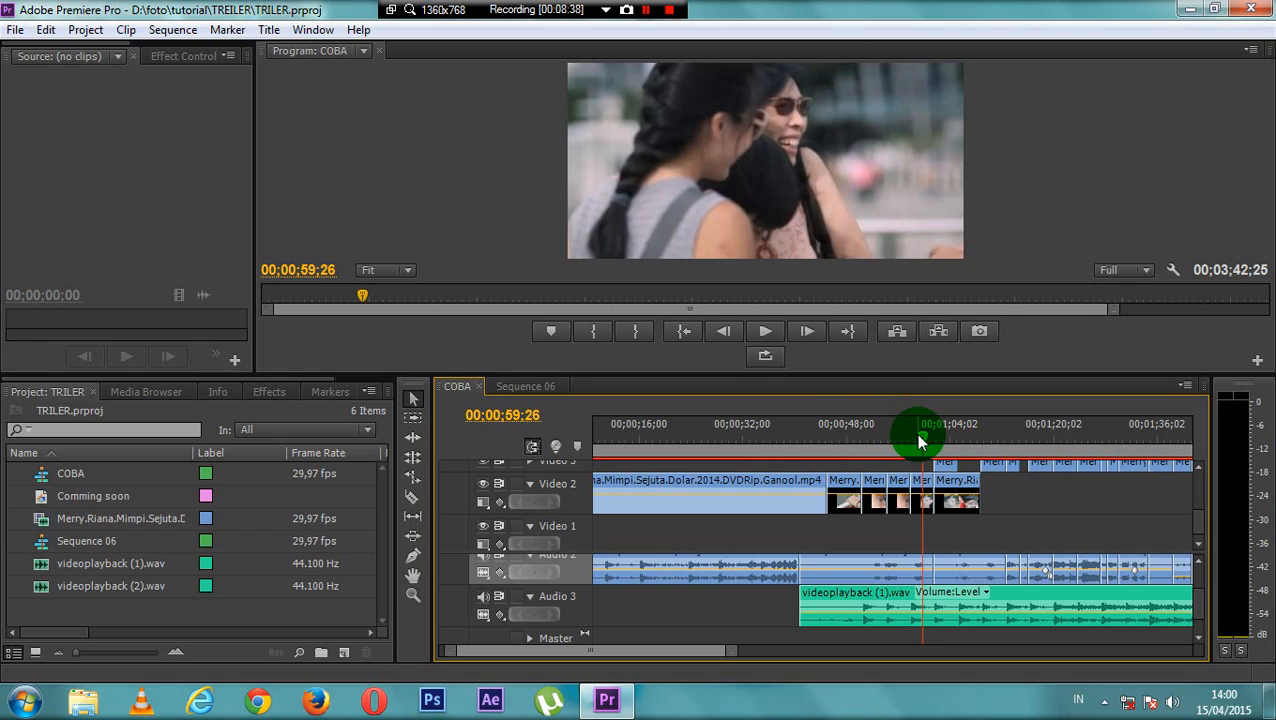
Step: Replace all clips in Sequence 06 with a copy of COBA's Video 2 shot of the two women, pasted at 00;00;39;01 on Video 1
click(921, 484)
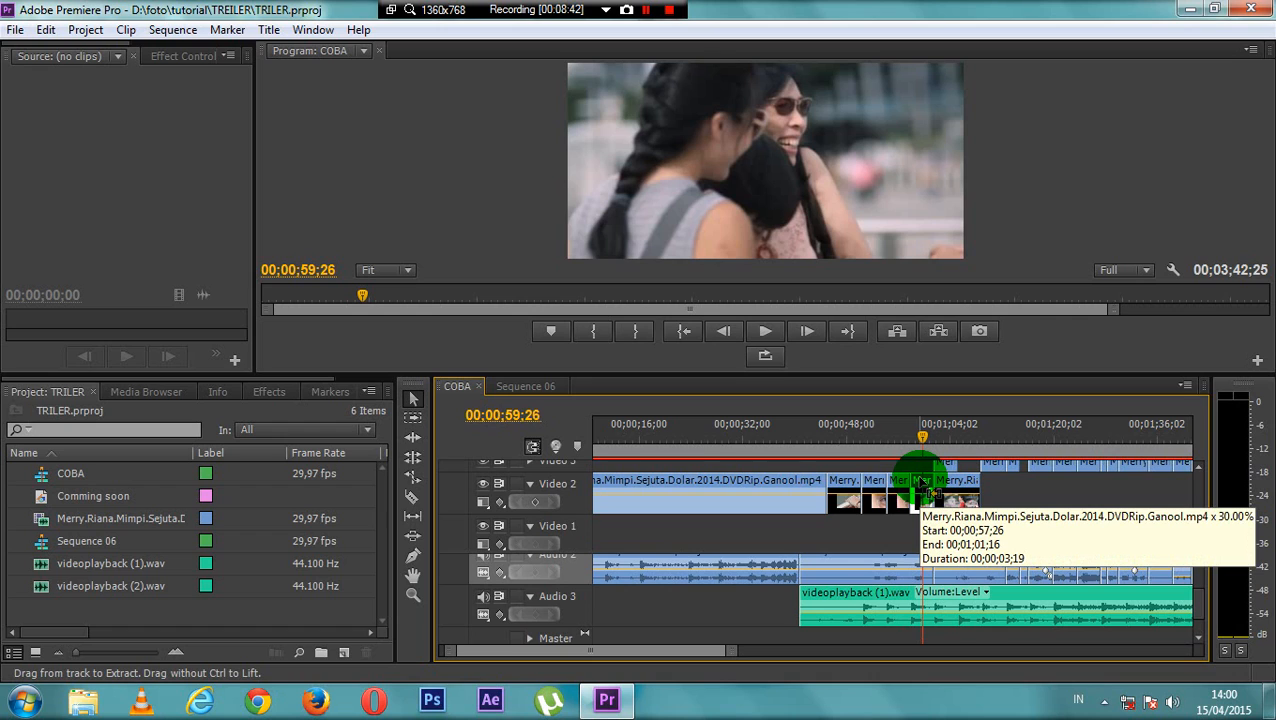
click(523, 388)
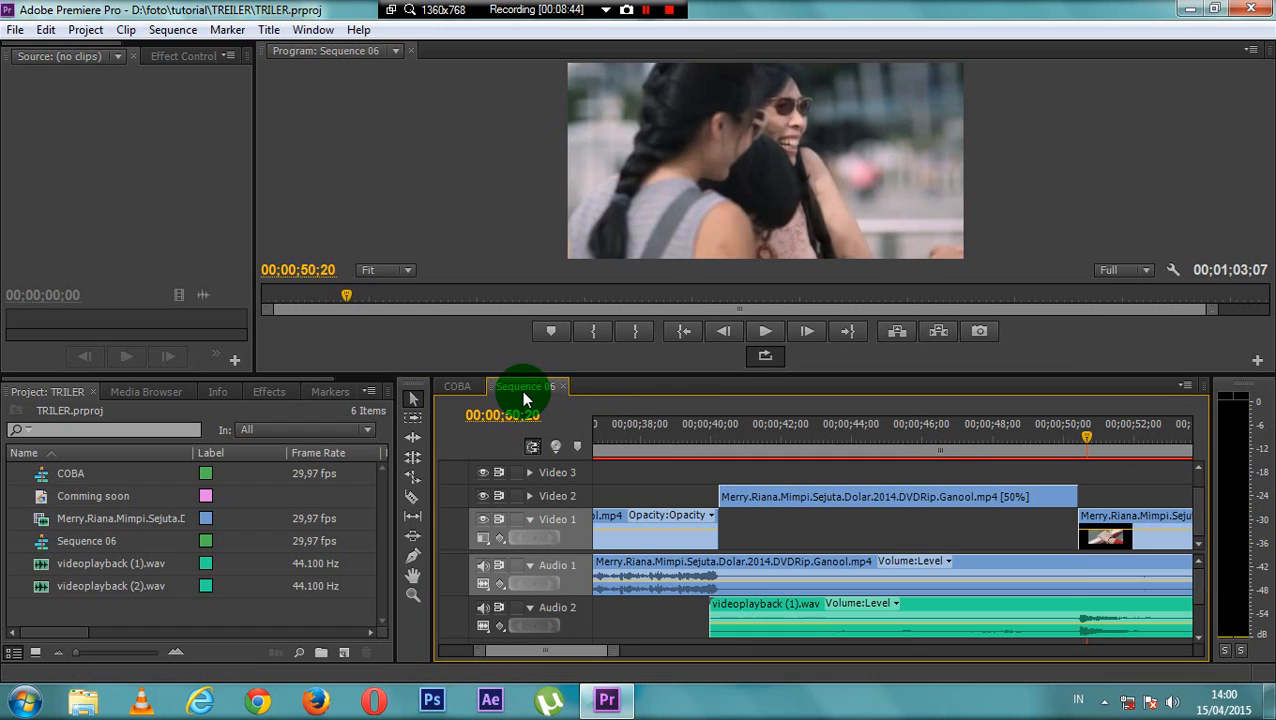
click(768, 474)
key(ctrl+a)
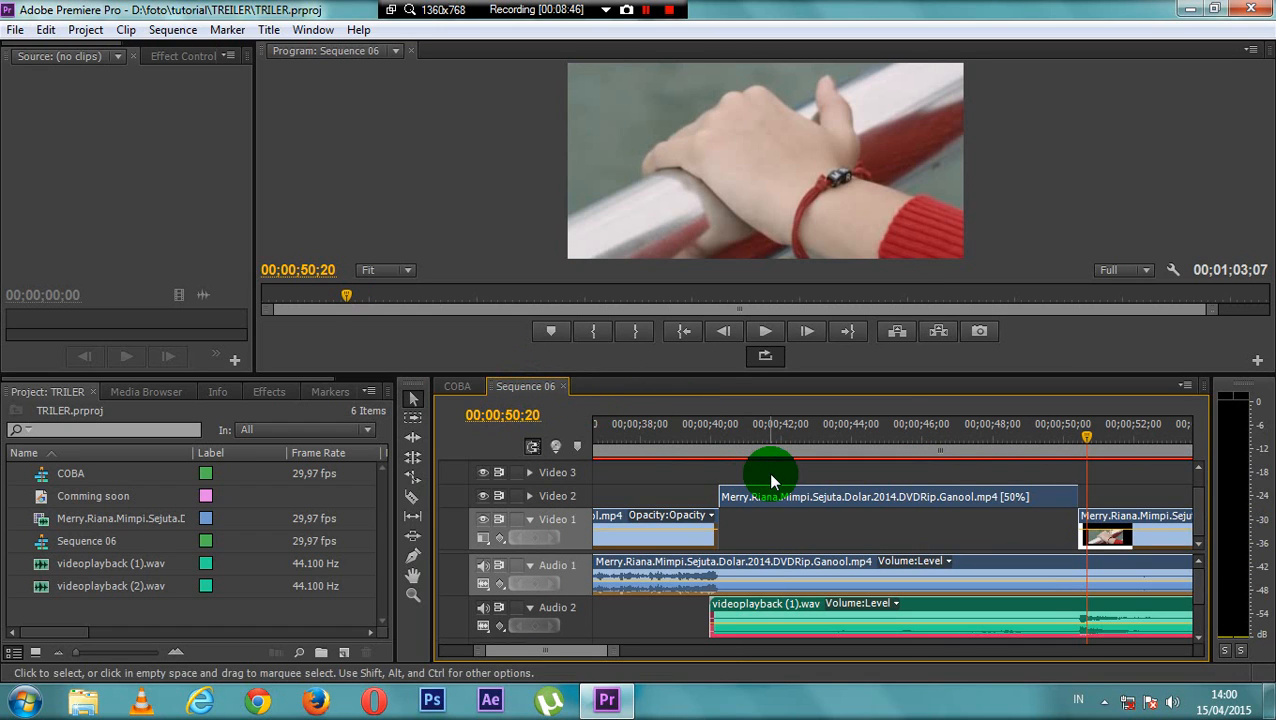
key(Delete)
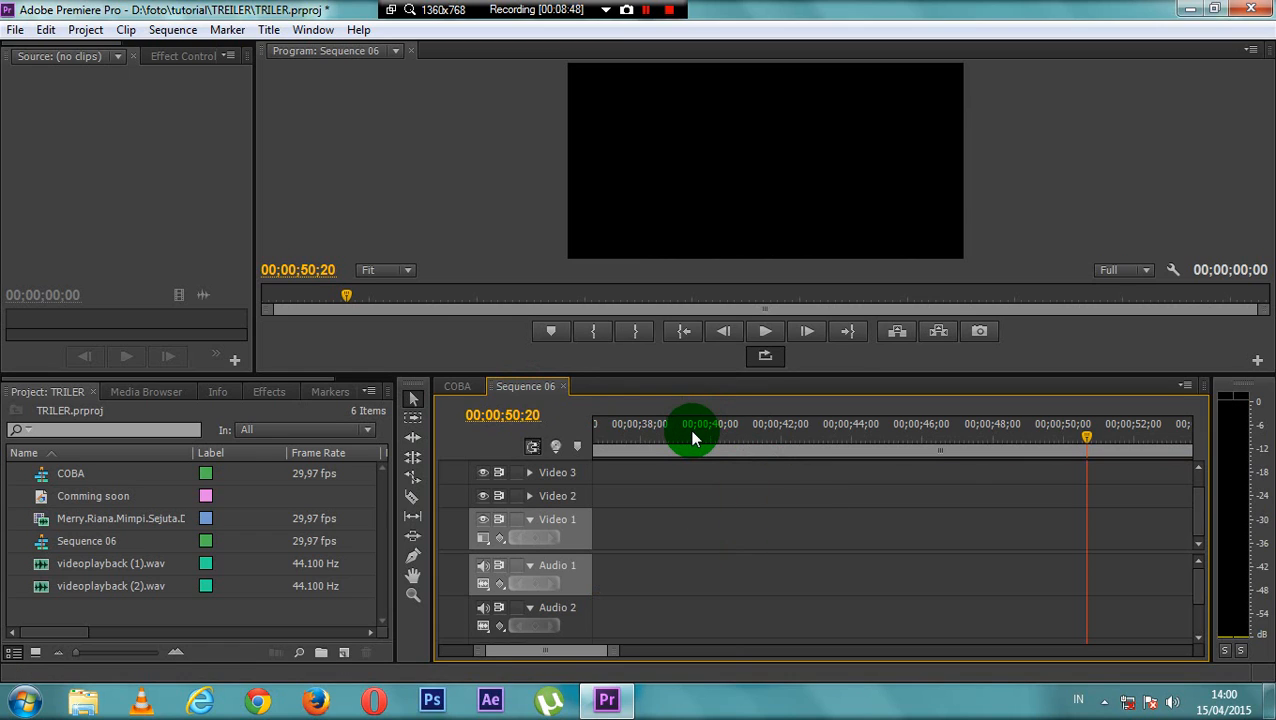
drag(683, 428, 678, 432)
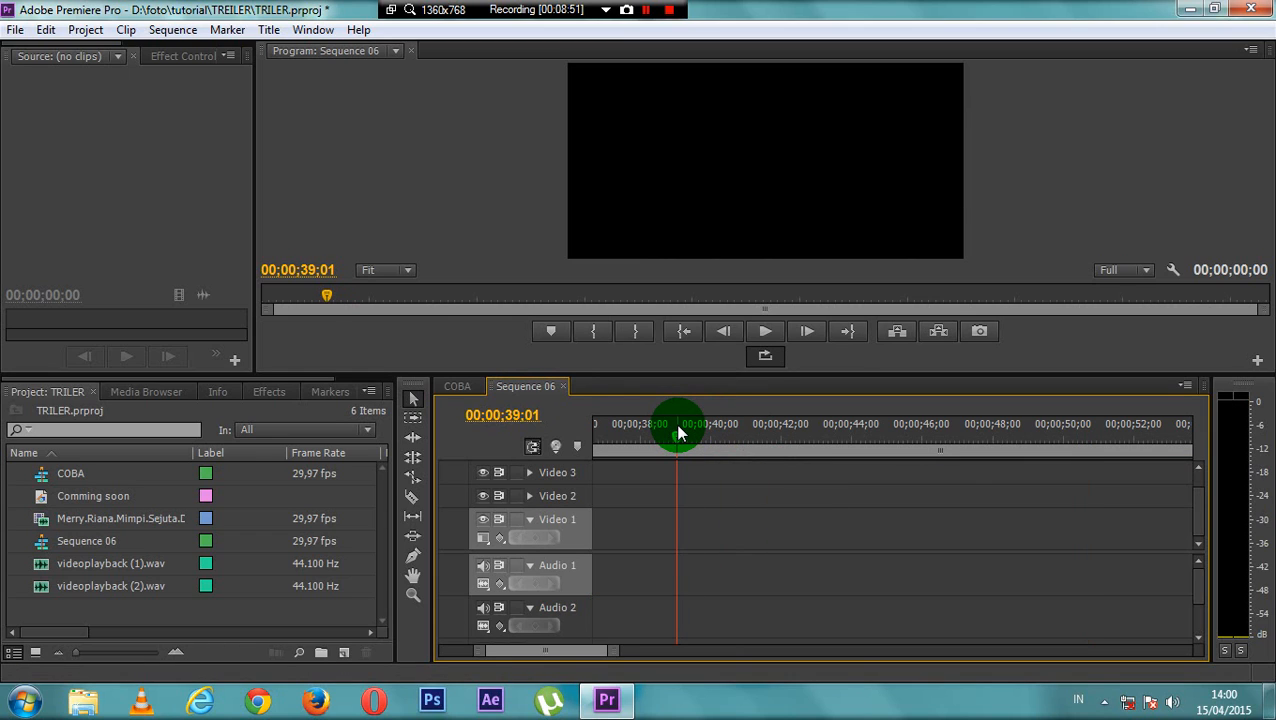
key(ctrl+v)
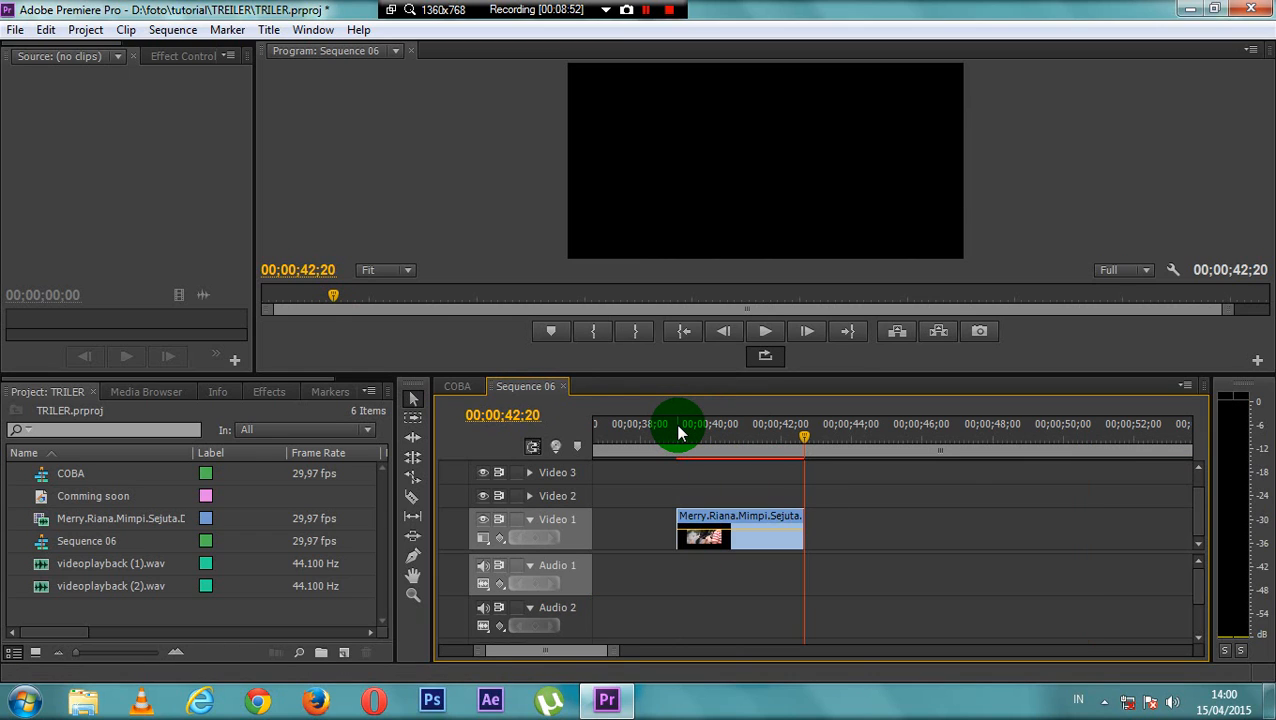
Step: Find the shot of the car wheel around 00;01;13;23 on Video 3 of the COBA sequence and copy its clip
click(459, 387)
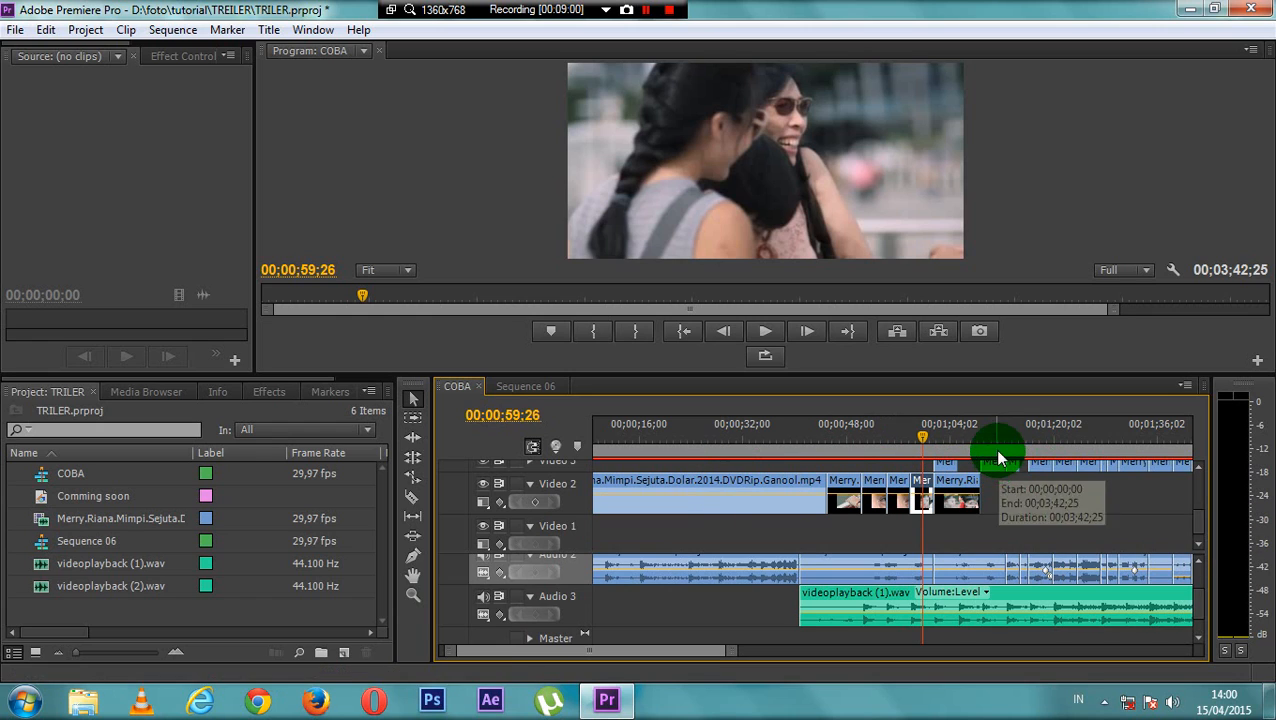
scroll(1199, 473, up, 1)
click(1198, 468)
drag(999, 429, 1029, 436)
key(space)
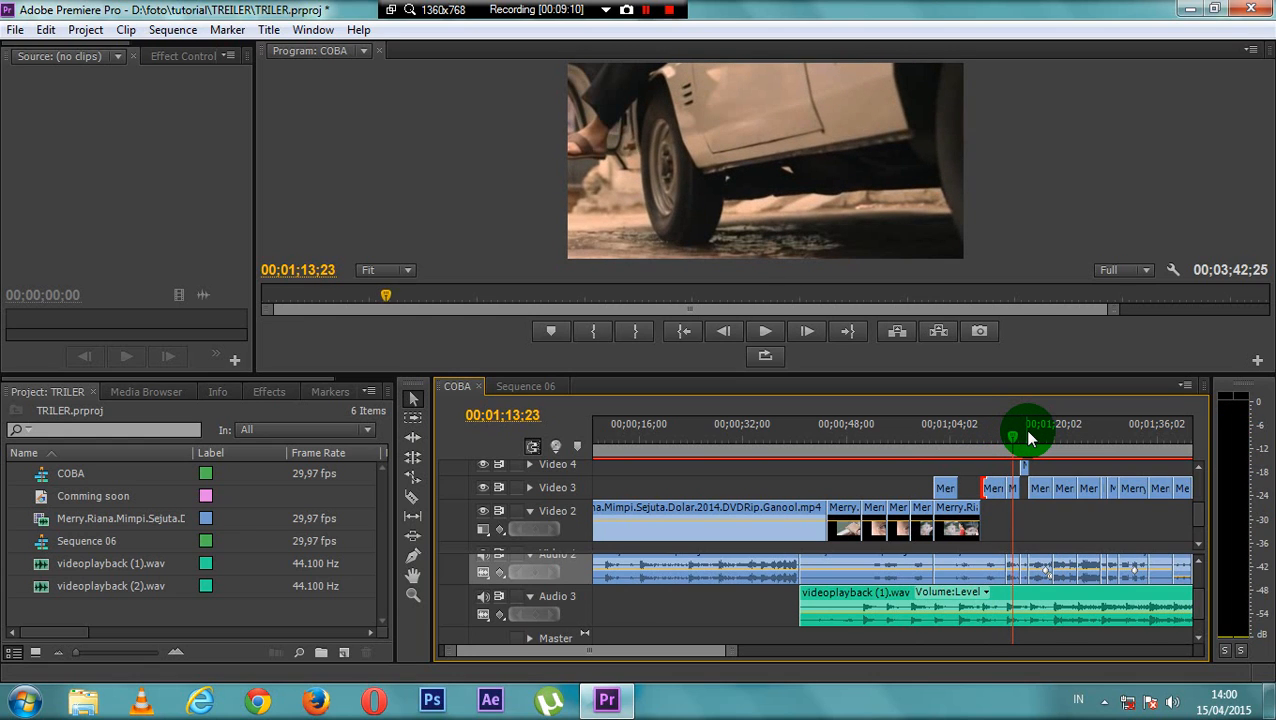
click(1014, 489)
Step: Replace the clip of the two women in Sequence 06 with the copied car shot, placed on Video 1 at about 00;00;01;00
click(537, 390)
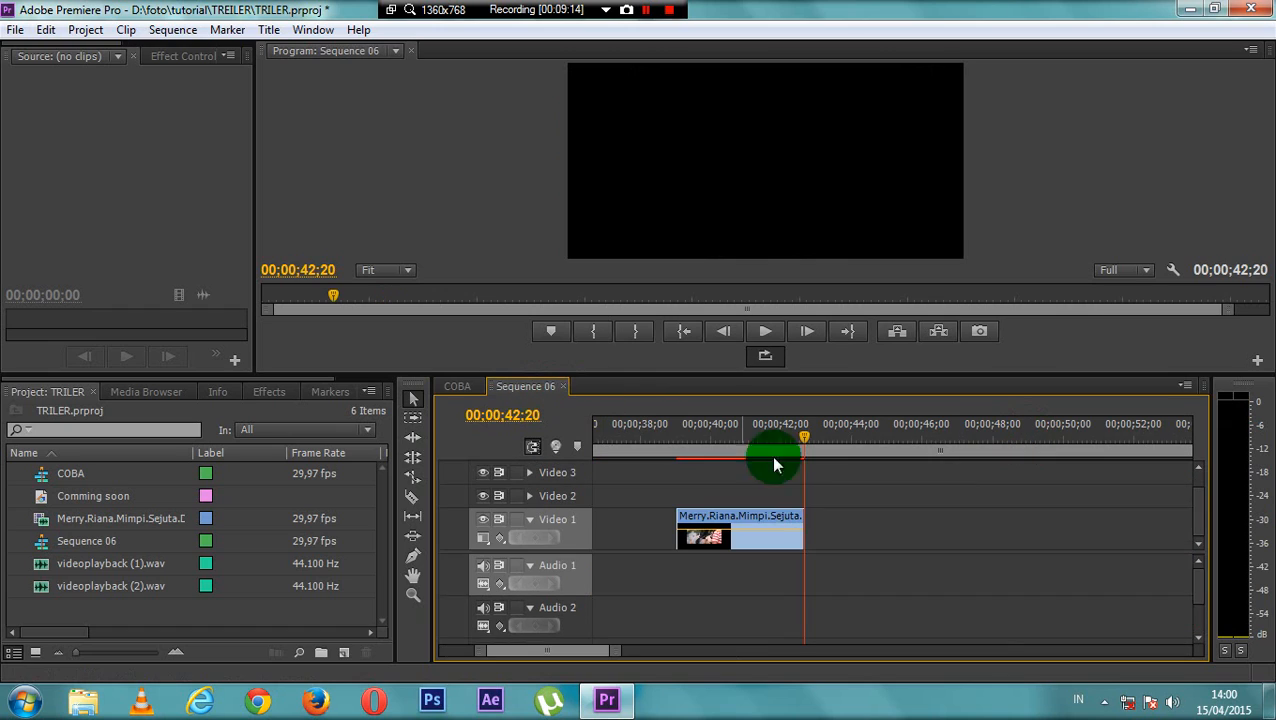
click(772, 528)
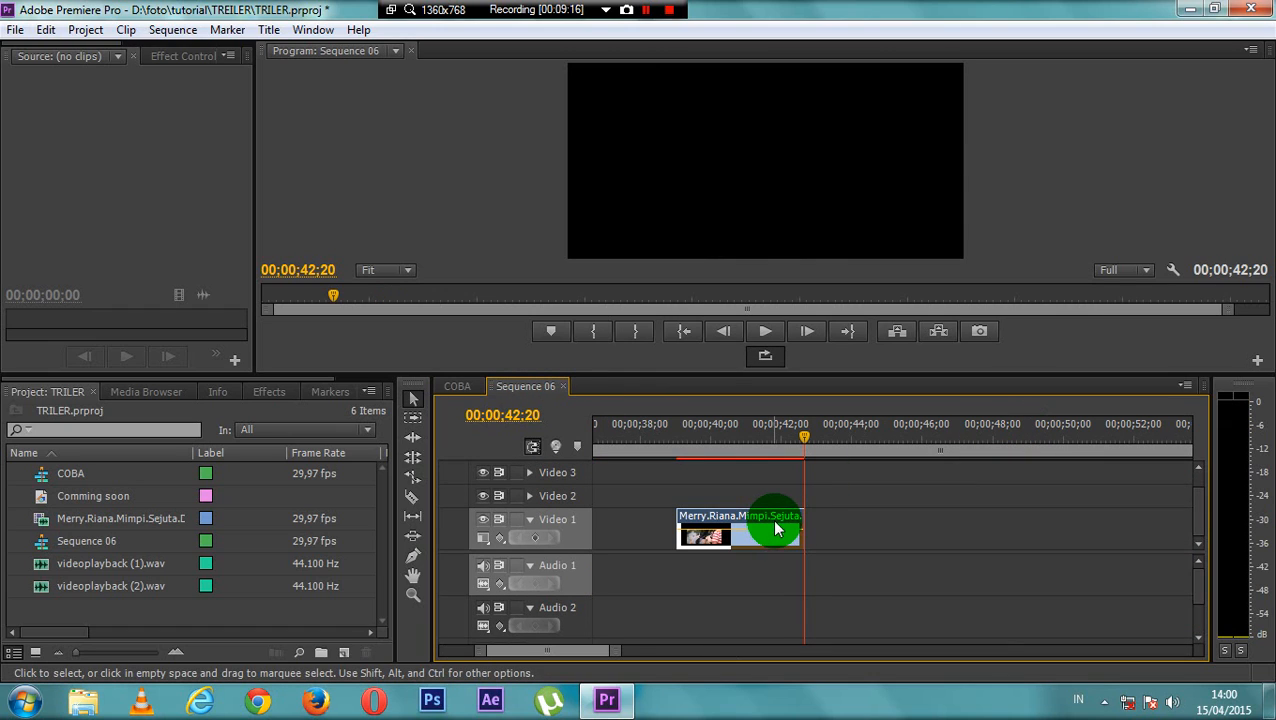
scroll(772, 520, down, 3)
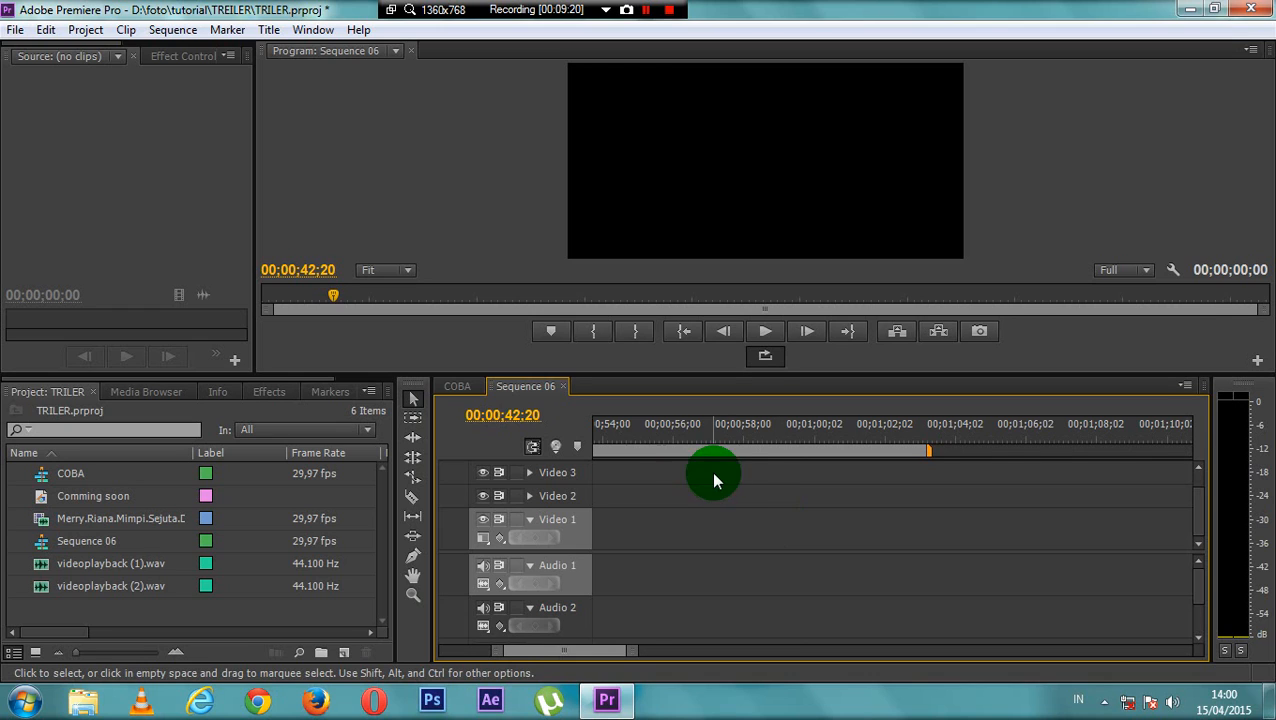
drag(562, 655, 498, 600)
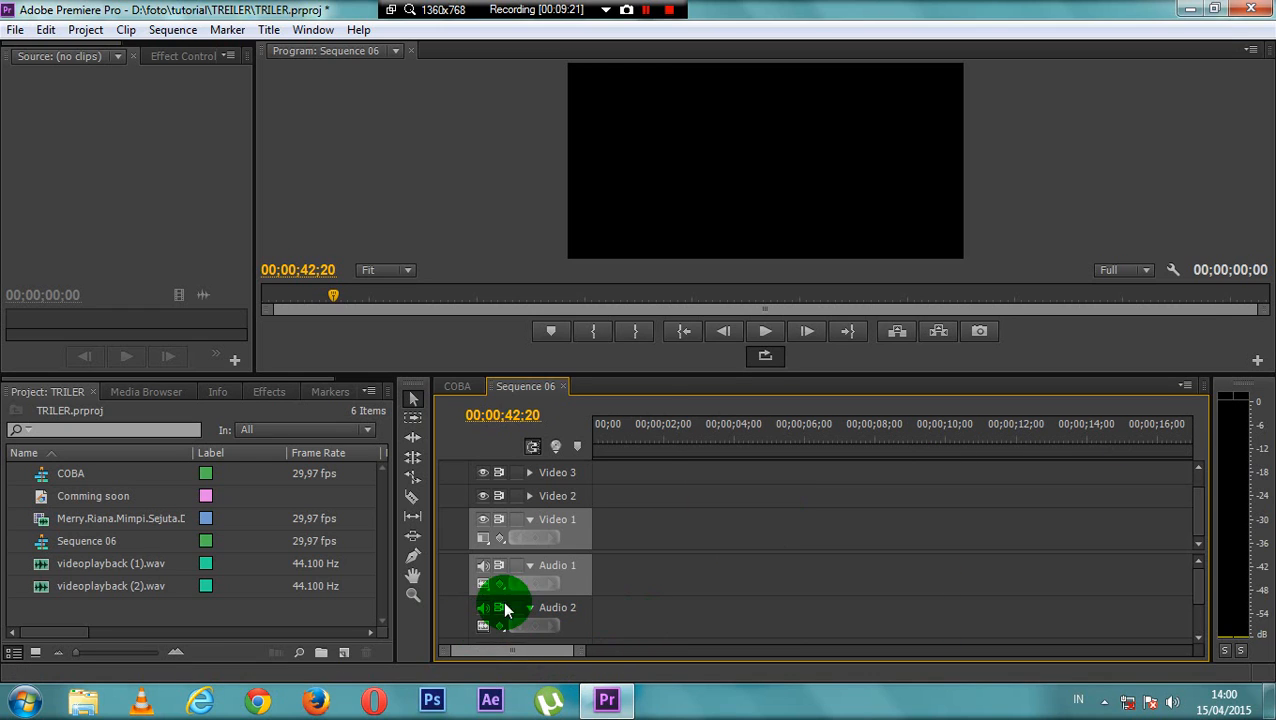
click(630, 435)
key(ctrl+v)
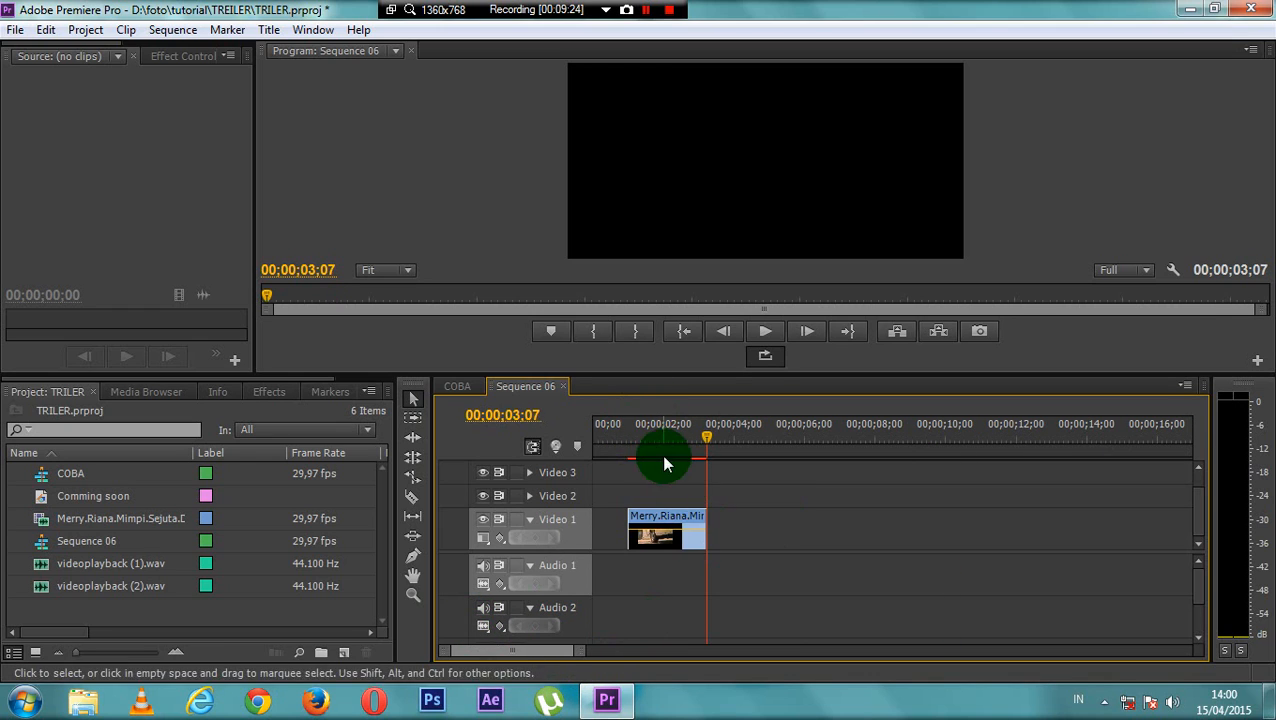
Step: Extend the car clip to 00;00;10;27 to review its footage, and trim its end back to 00;00;02;29
click(636, 436)
drag(700, 522, 975, 522)
key(space)
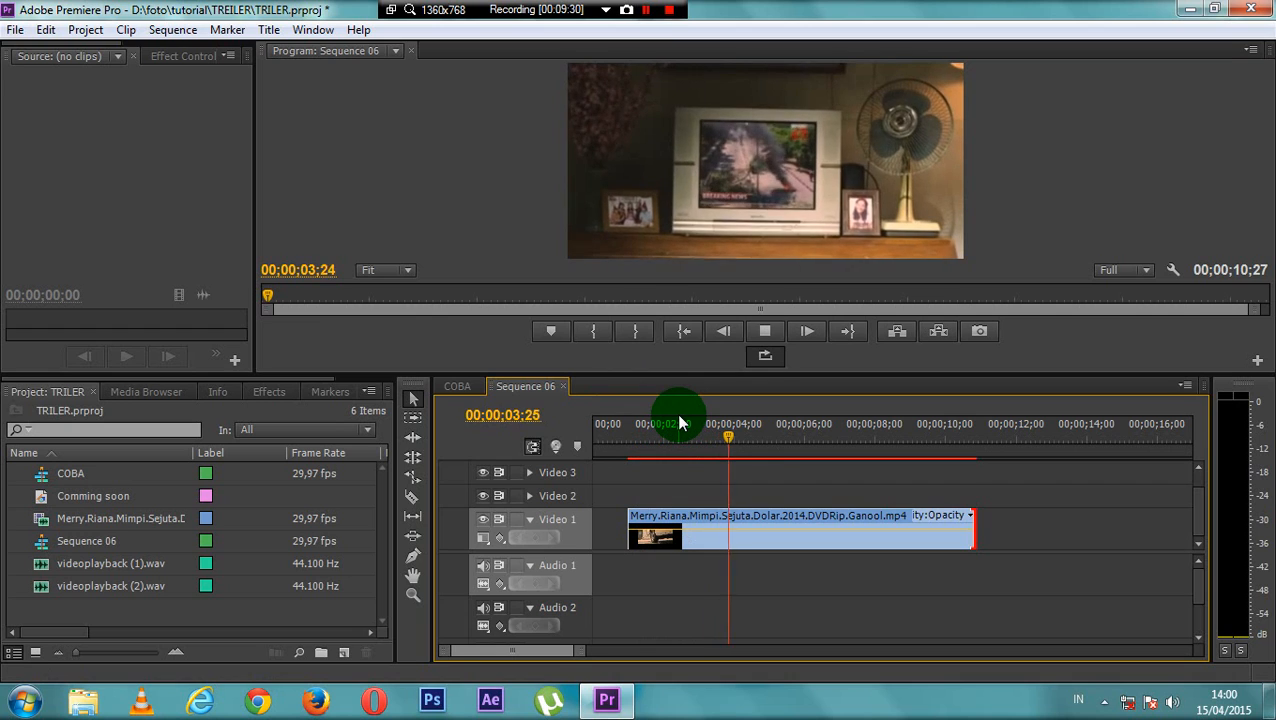
key(space)
drag(740, 432, 698, 430)
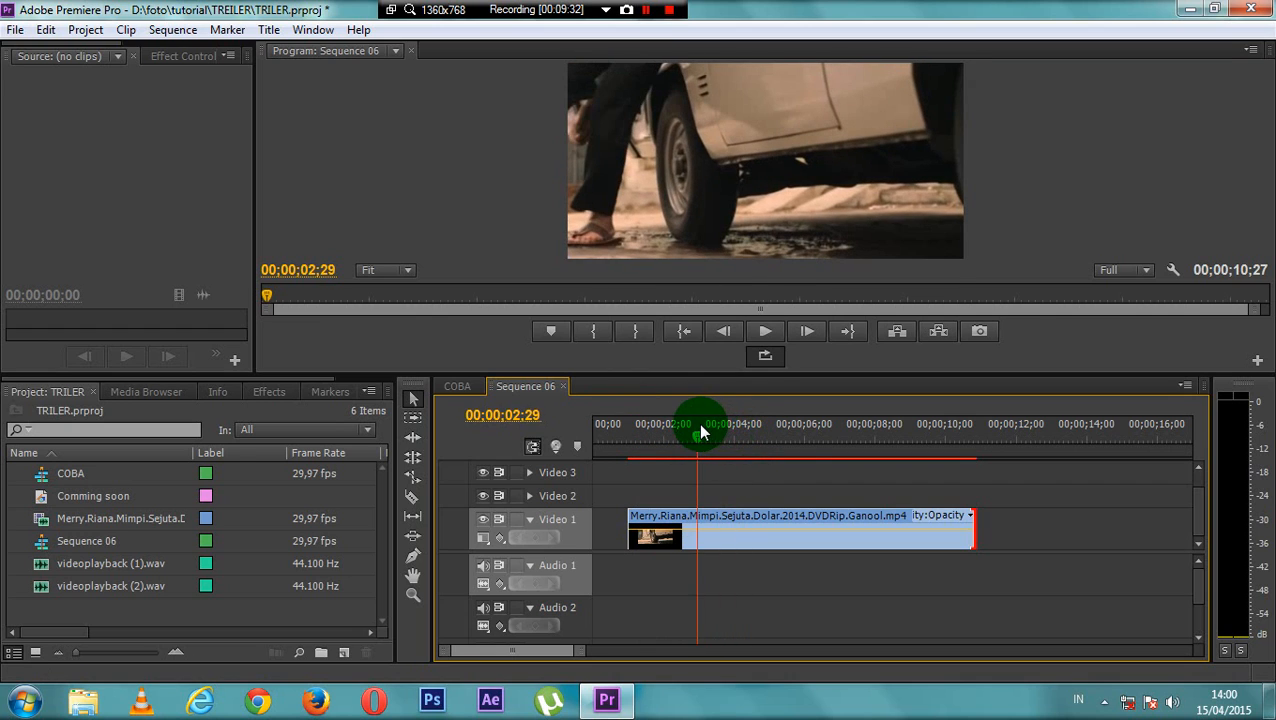
drag(960, 525, 696, 510)
Step: Play the trimmed car clip at its normal speed, temporarily enlarging the Program monitor for a replay from the sequence start
click(629, 431)
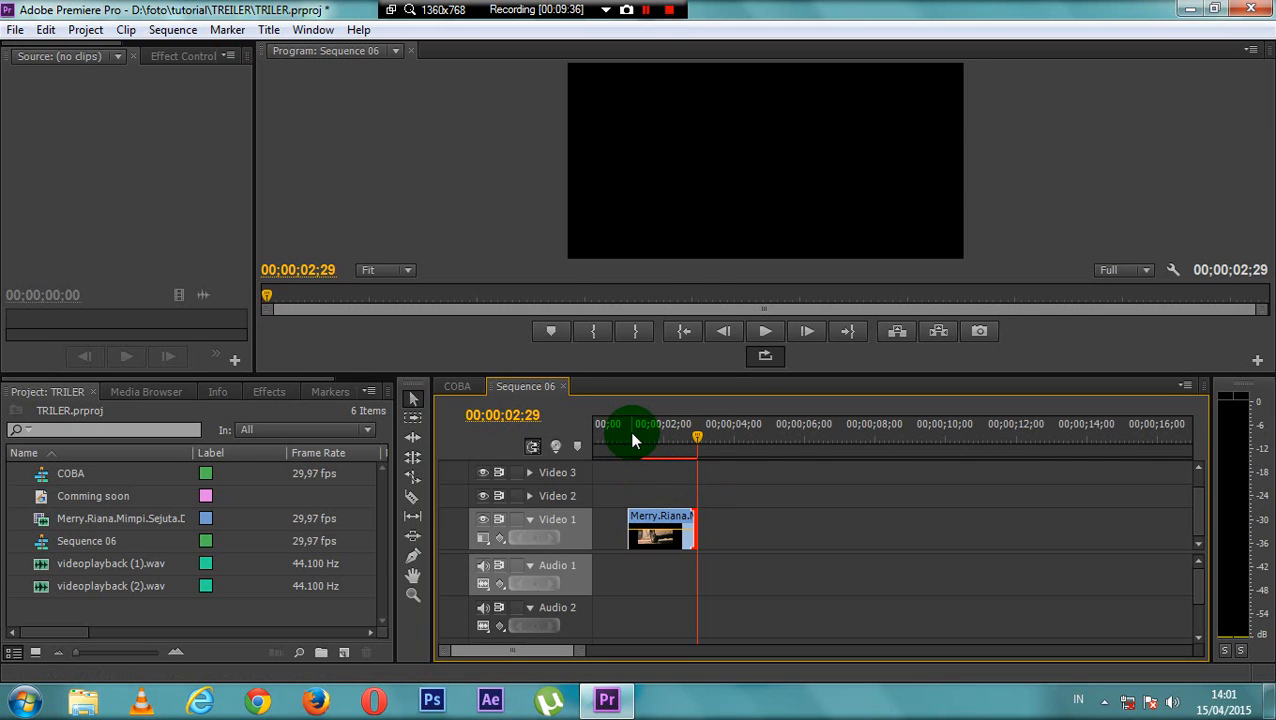
key(space)
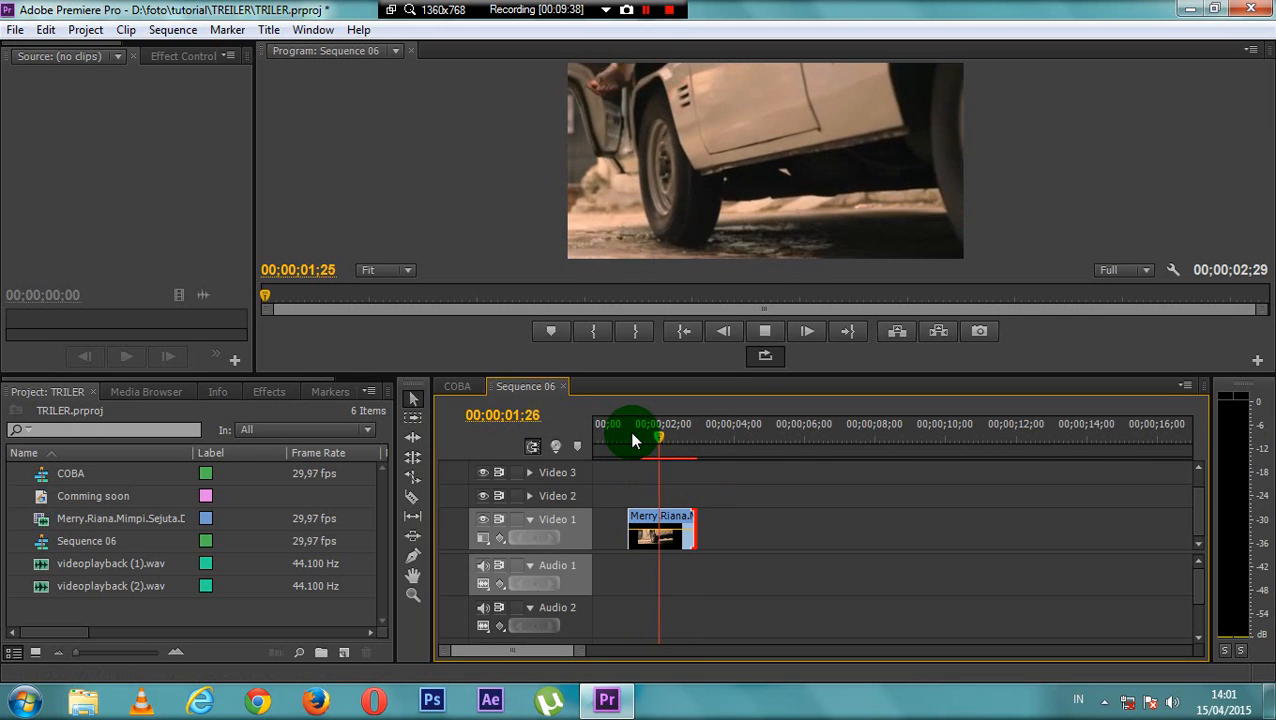
key(space)
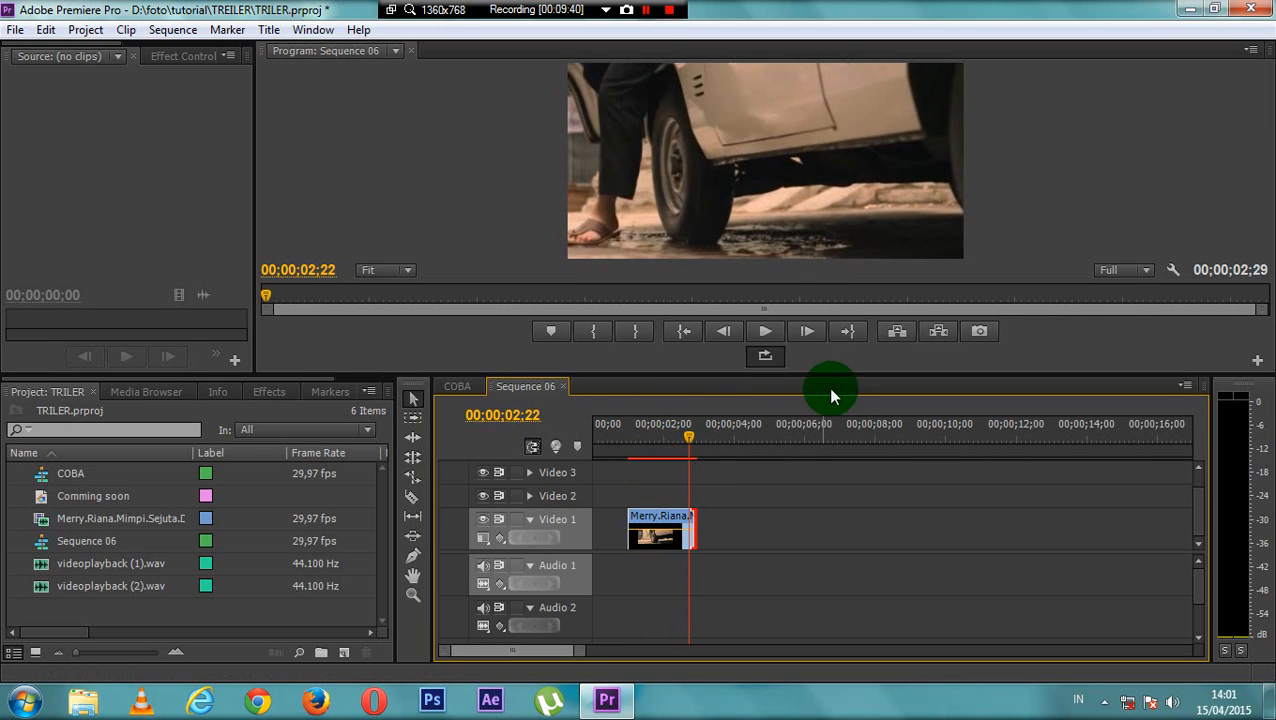
drag(829, 376, 849, 532)
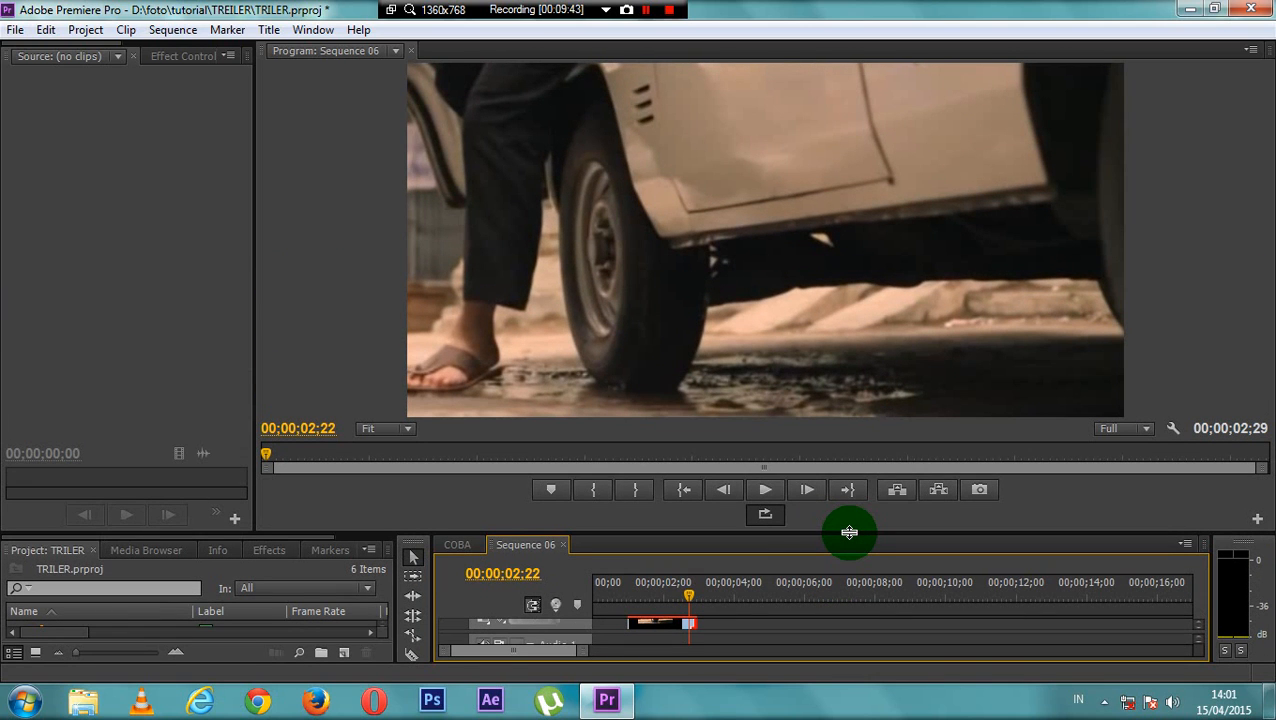
key(Home)
key(space)
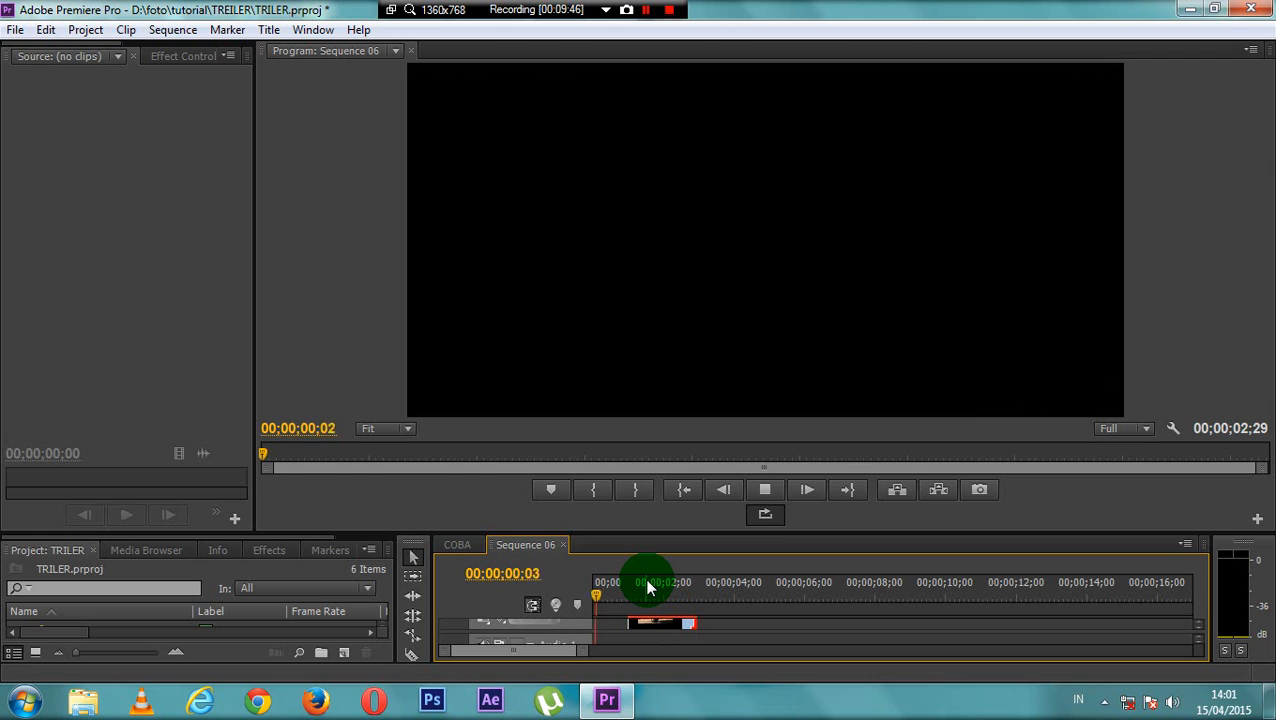
key(space)
drag(792, 532, 785, 366)
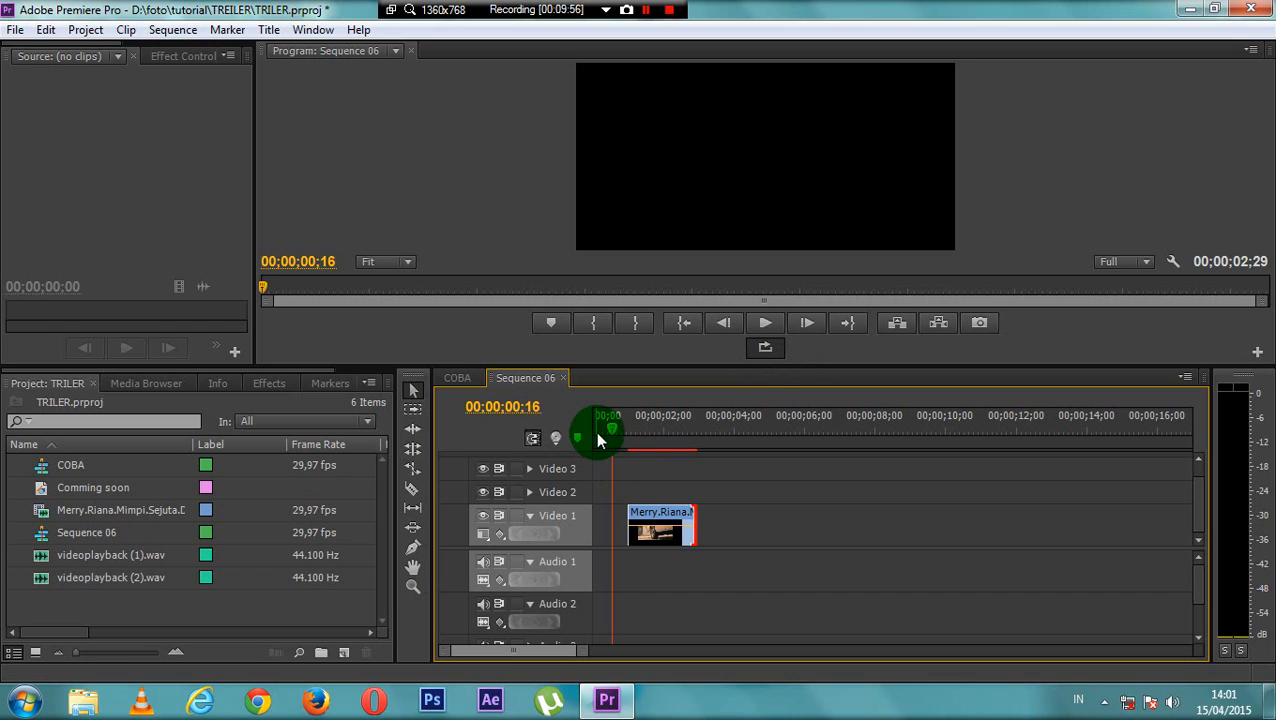
Step: Set the car clip's speed to 50% with the playhead at 00;00;01;02 on its opening frames
click(630, 428)
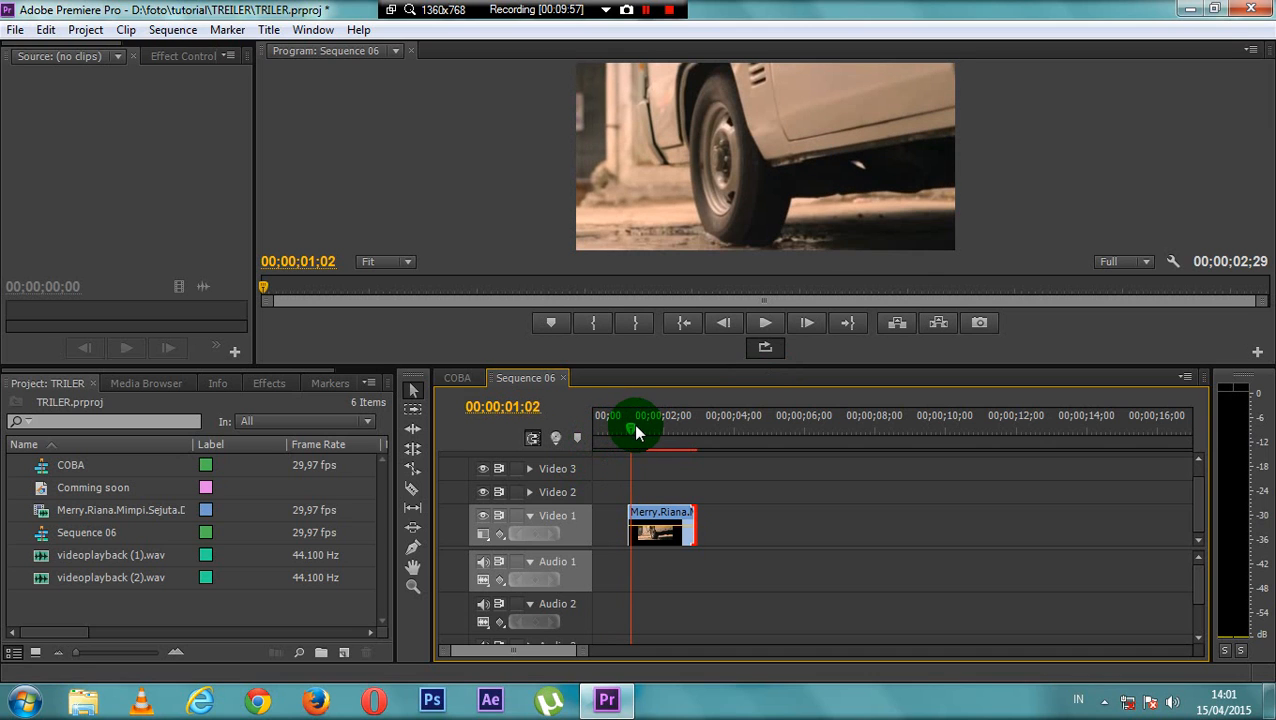
right_click(670, 516)
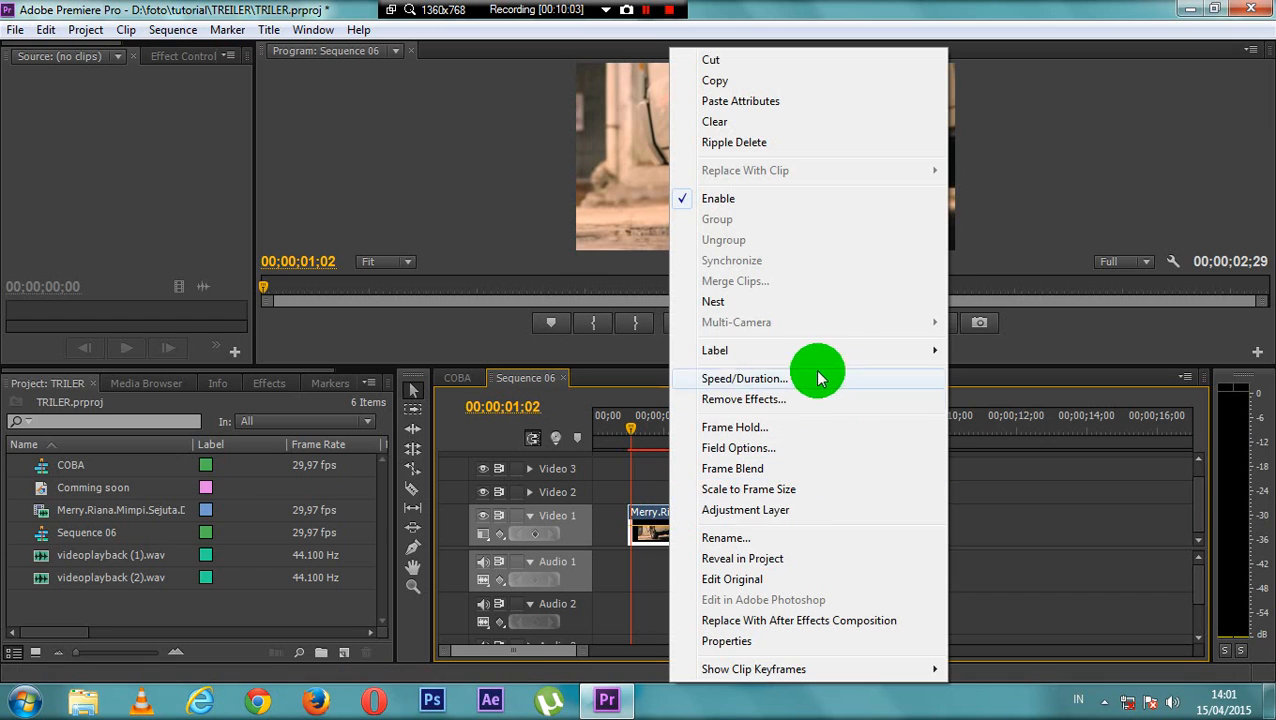
click(745, 384)
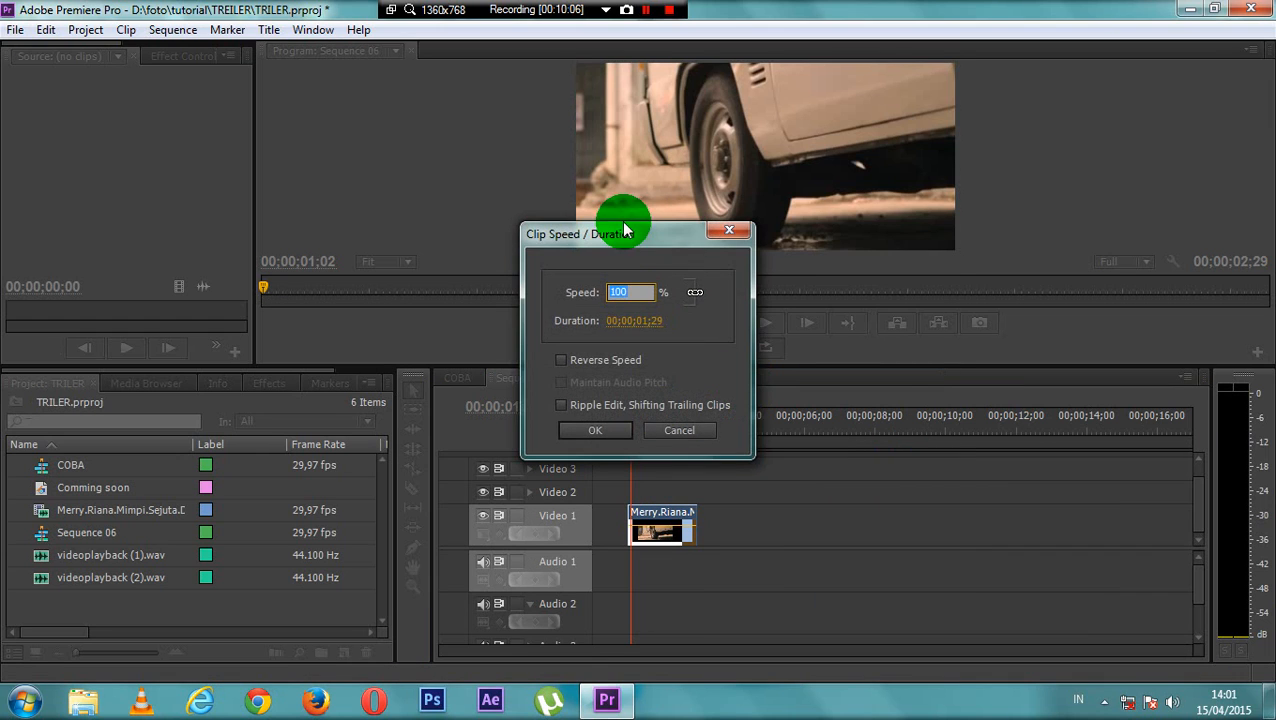
drag(621, 238, 993, 199)
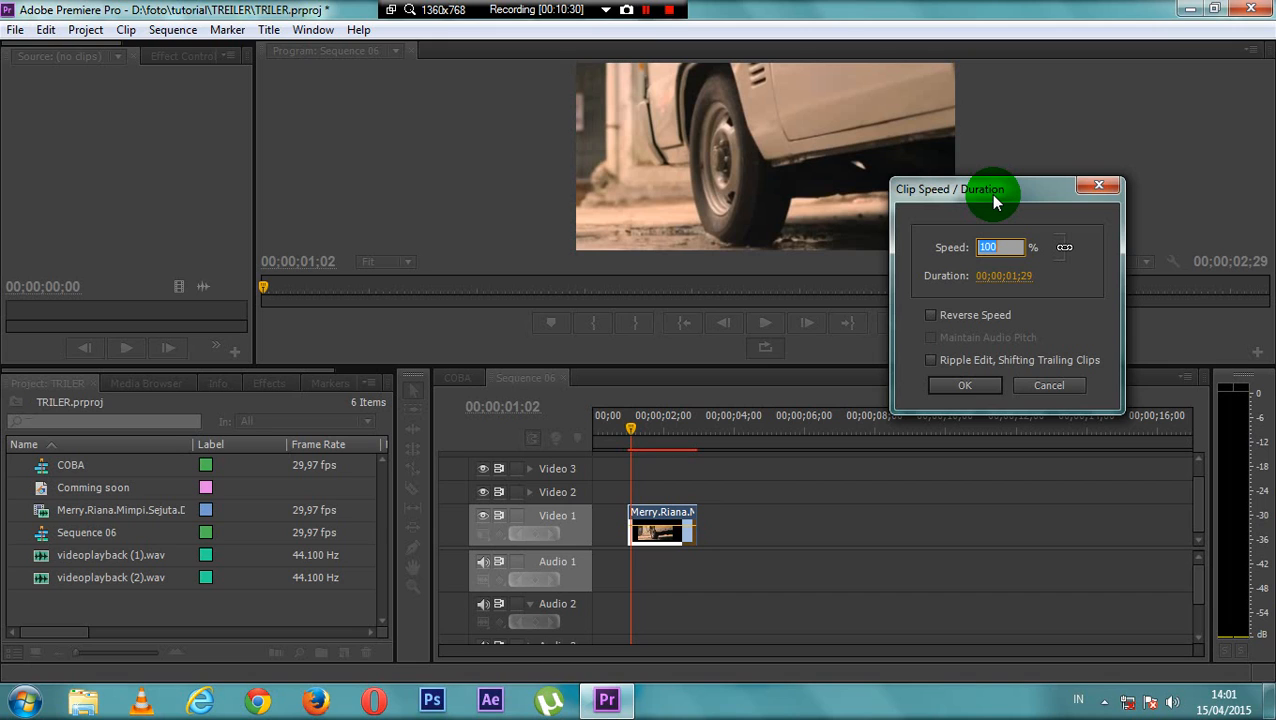
text(50)
key(Return)
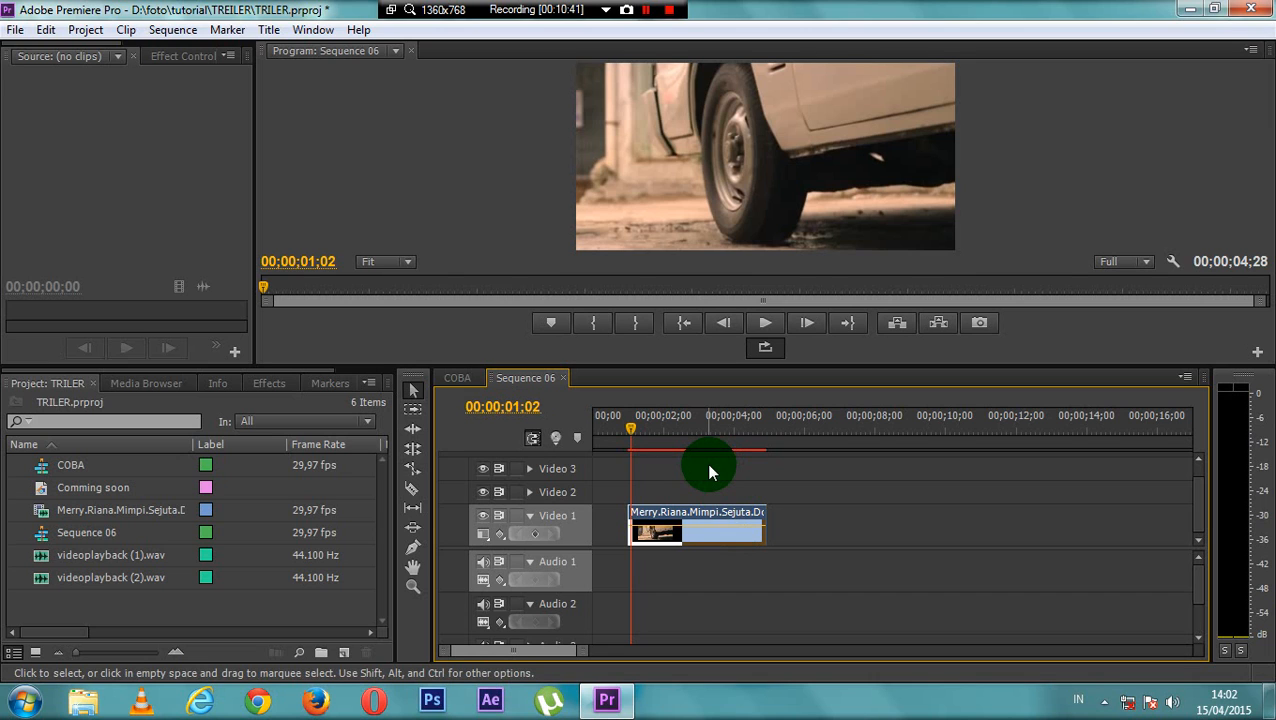
Step: Play the slowed car clip to judge its motion, and undo the speed change
key(space)
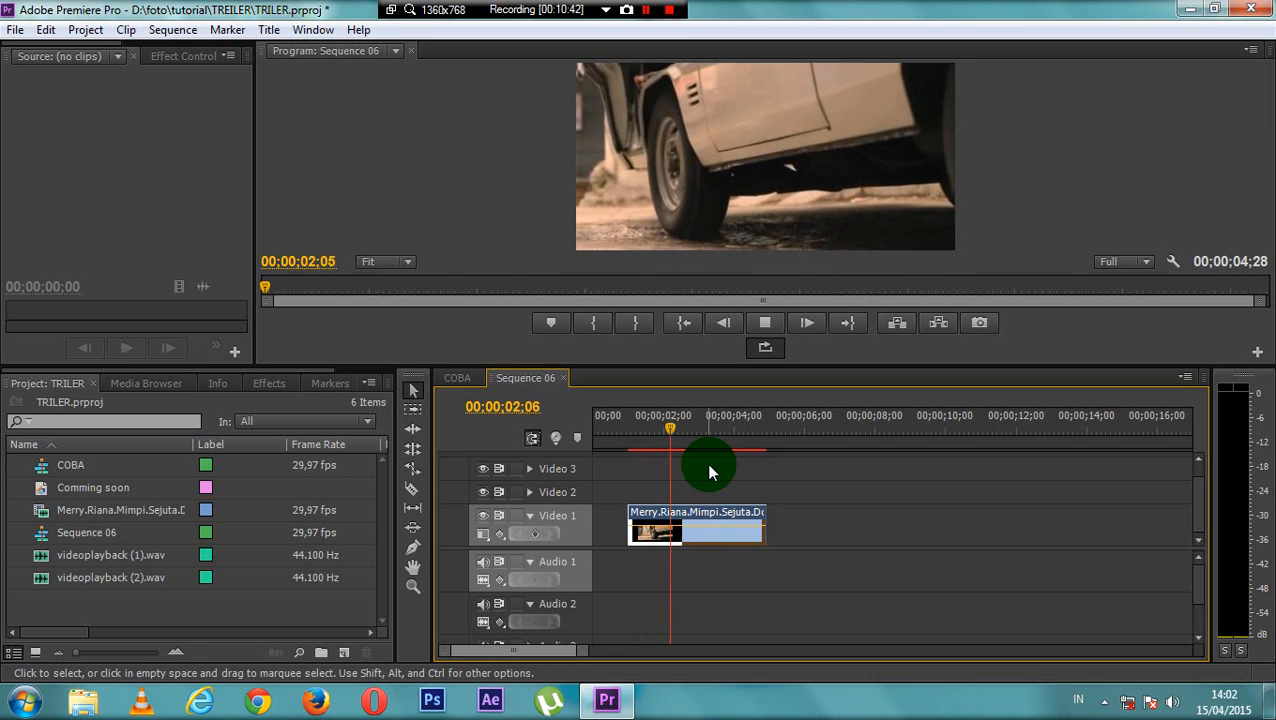
key(space)
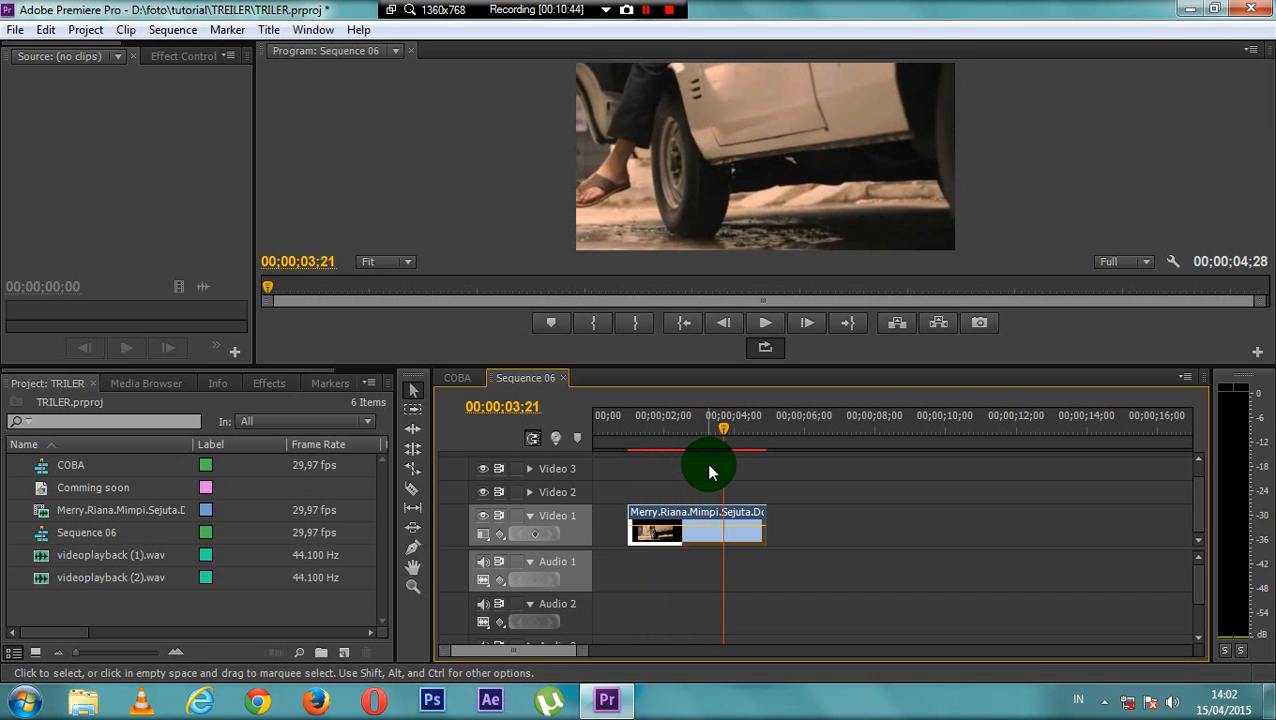
key(ctrl+z)
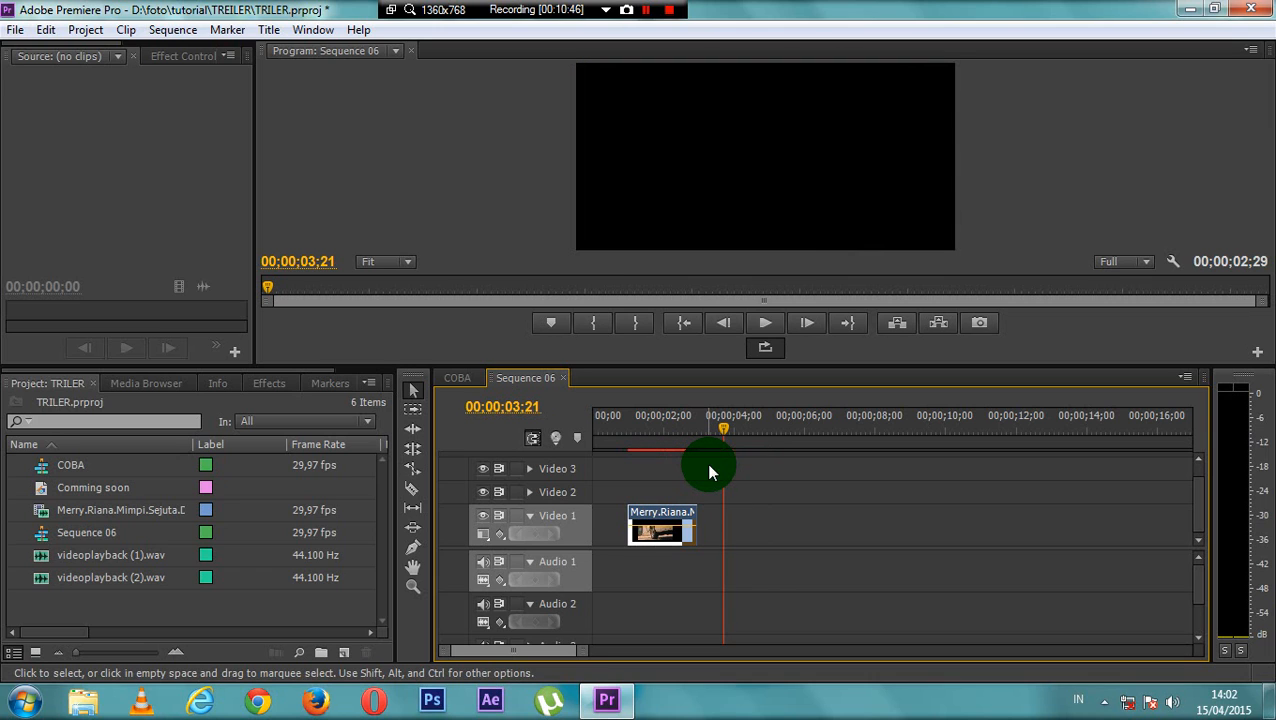
Step: Set the car clip's speed to 10% for an extreme slow-motion effect
right_click(658, 516)
click(718, 376)
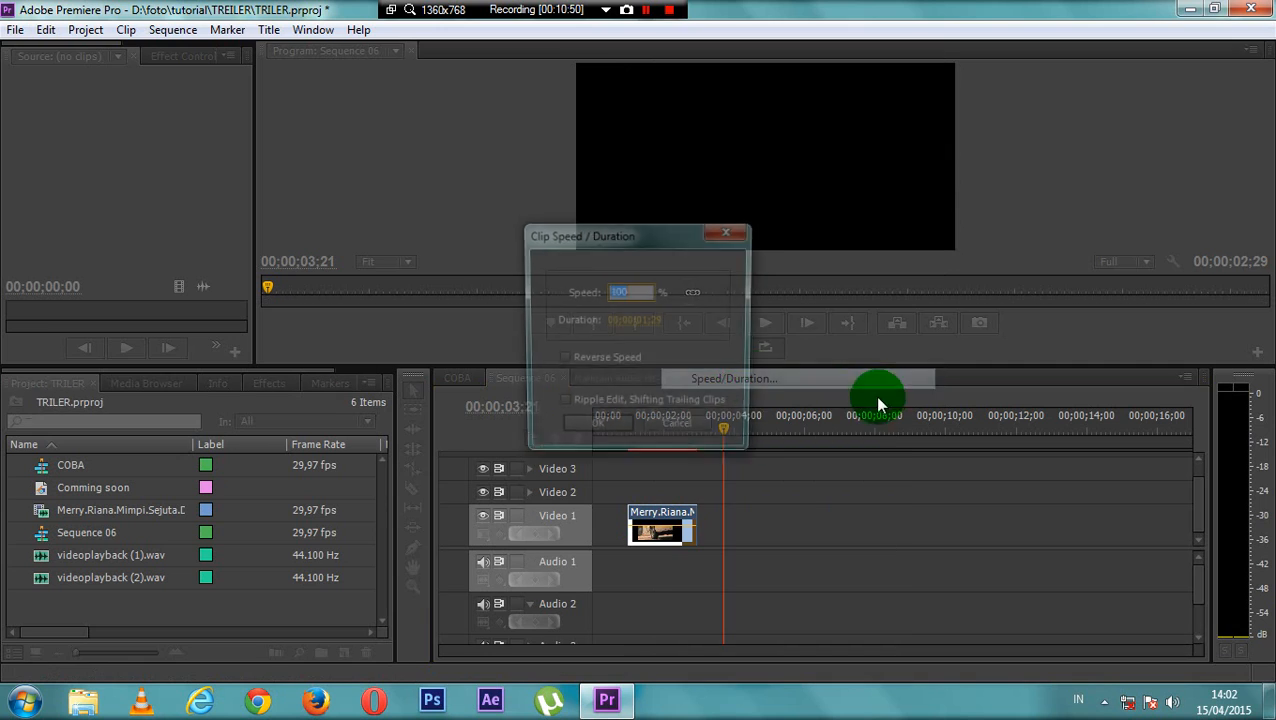
drag(630, 255, 872, 244)
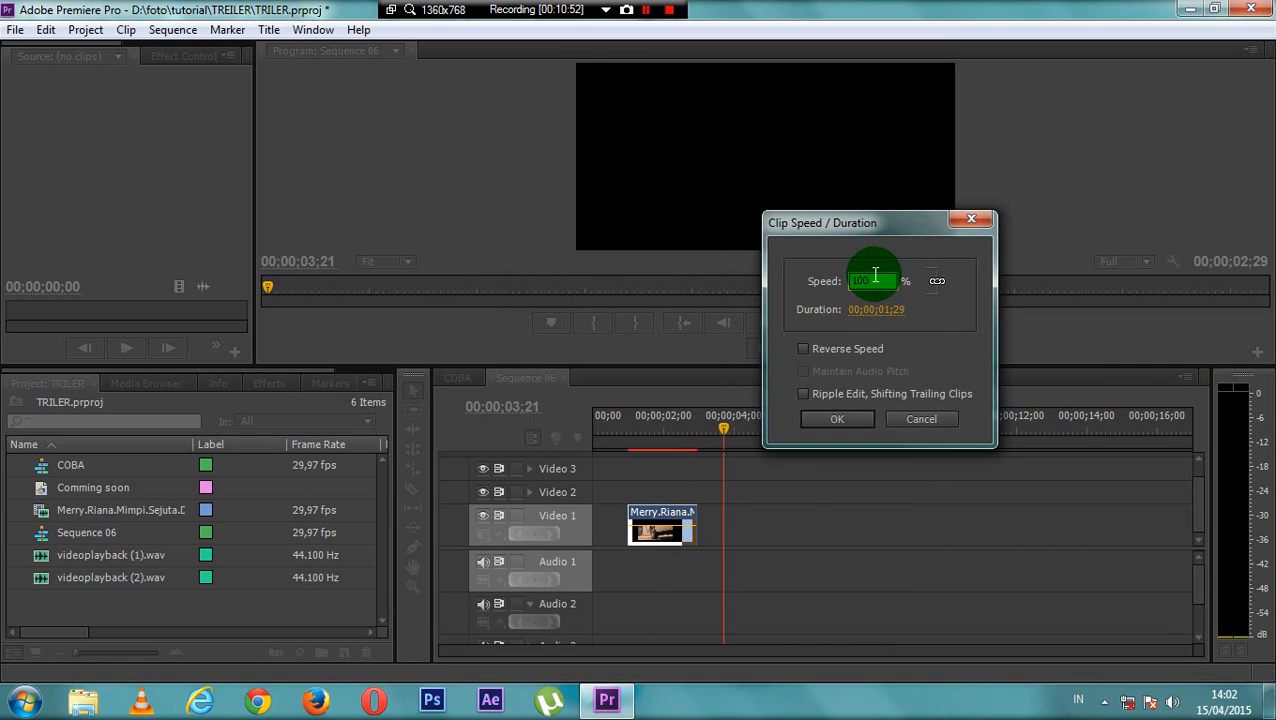
text(10)
key(Return)
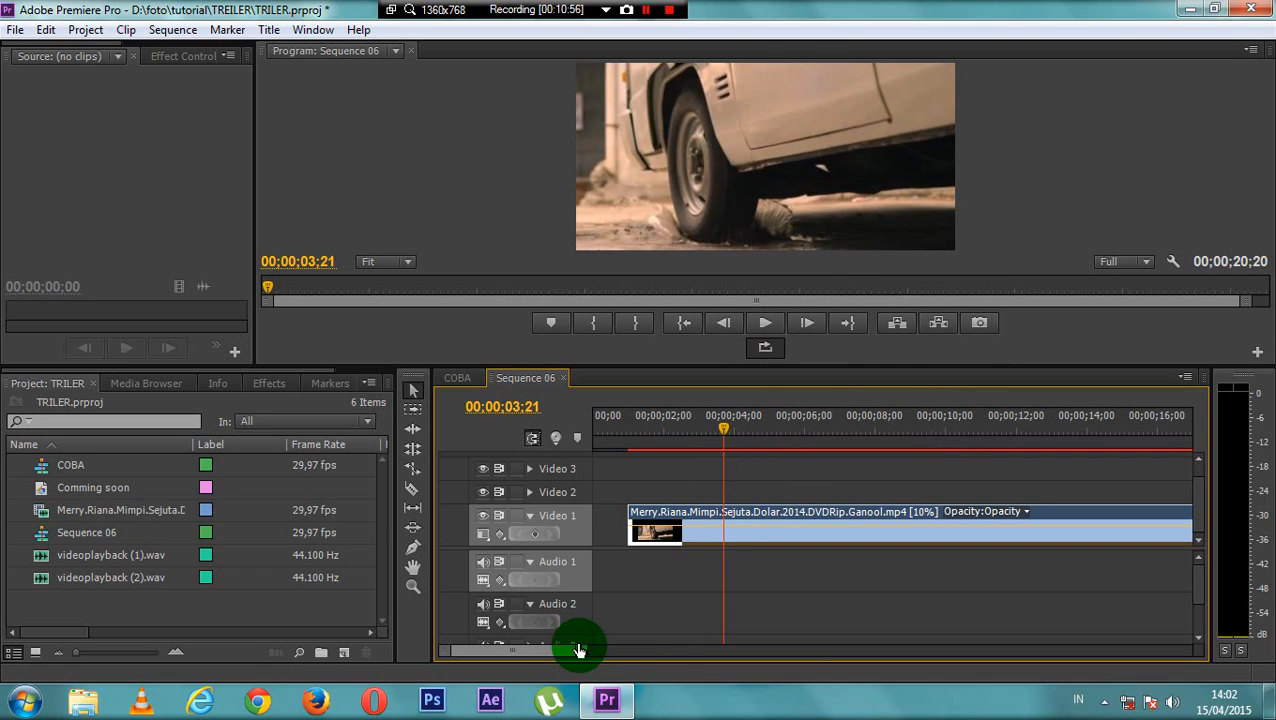
Step: Play the 10% speed car clip from its start to judge the slow motion, and delete it from Sequence 06
drag(575, 650, 652, 652)
click(614, 427)
key(space)
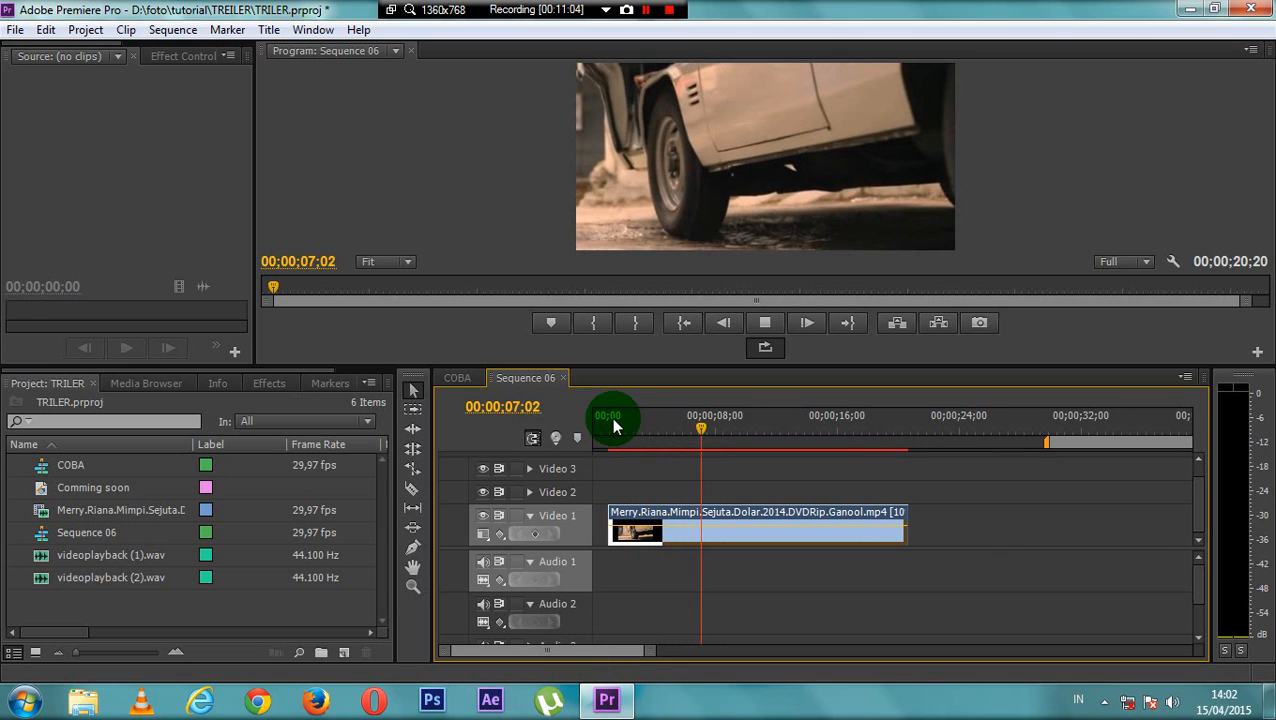
key(space)
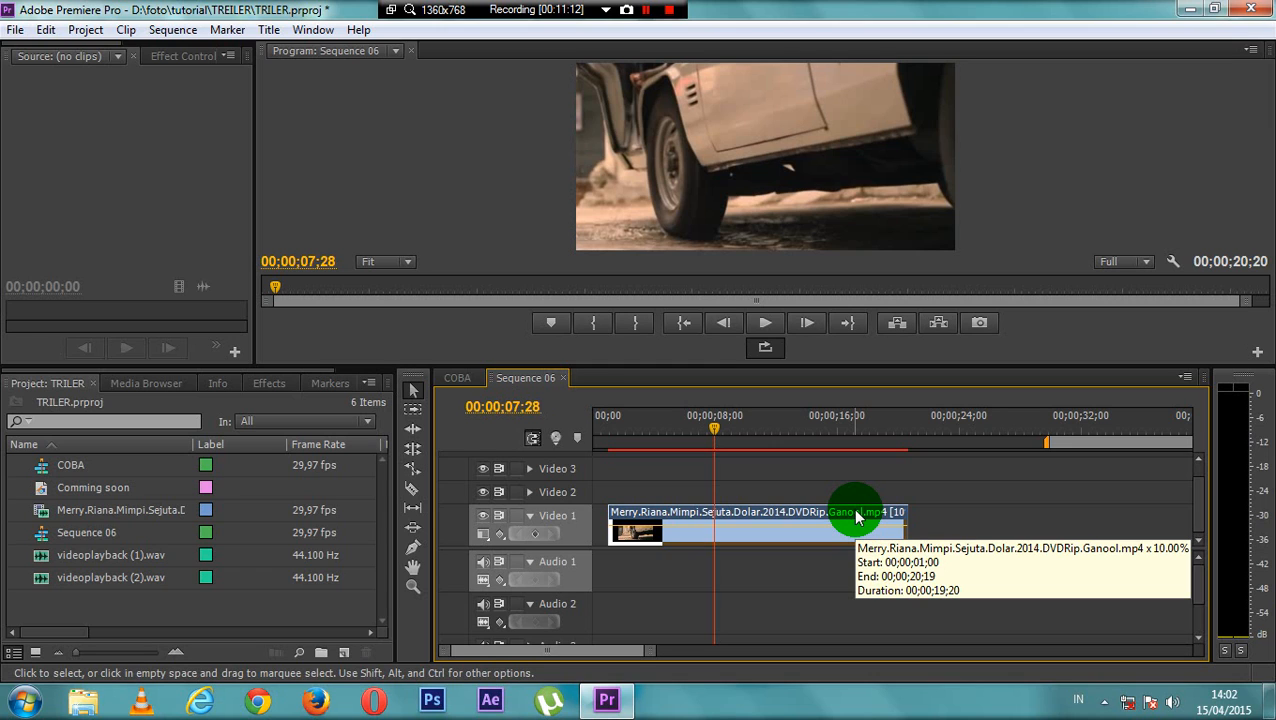
key(Delete)
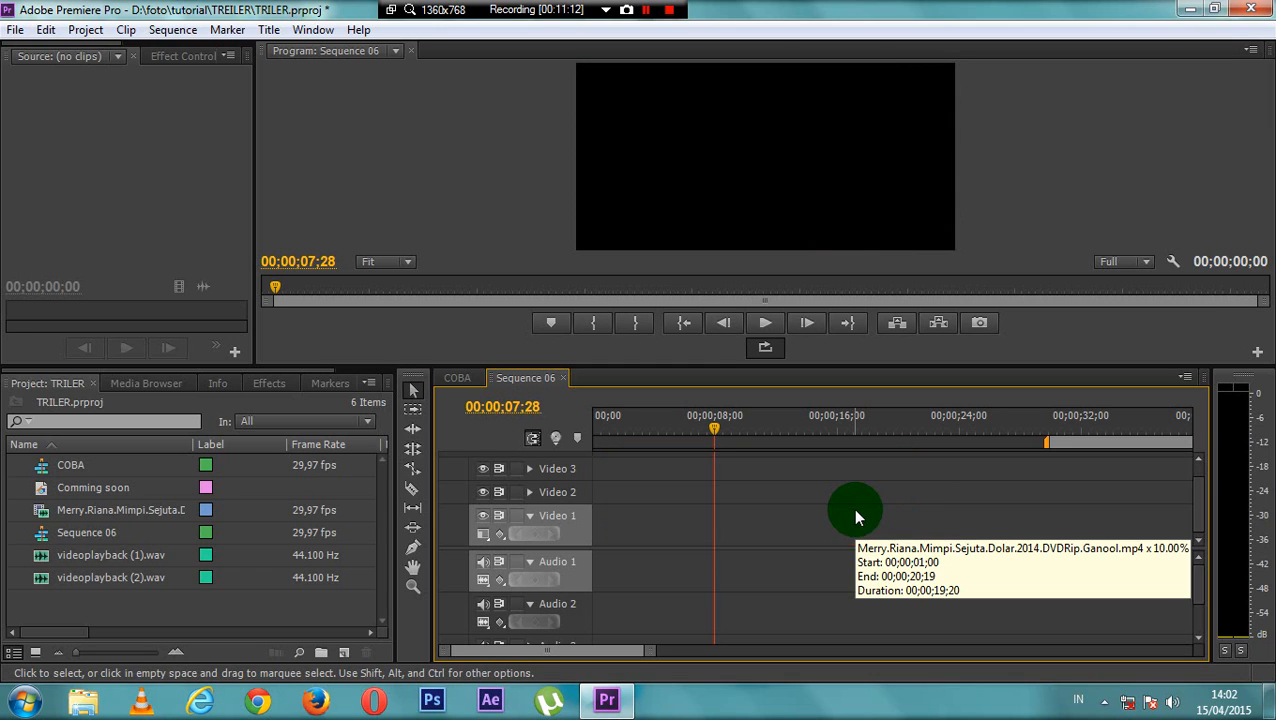
Step: Switch to the COBA sequence, play the car shot around 00;01;13, and move the playhead on to 00;01;20;19
click(455, 378)
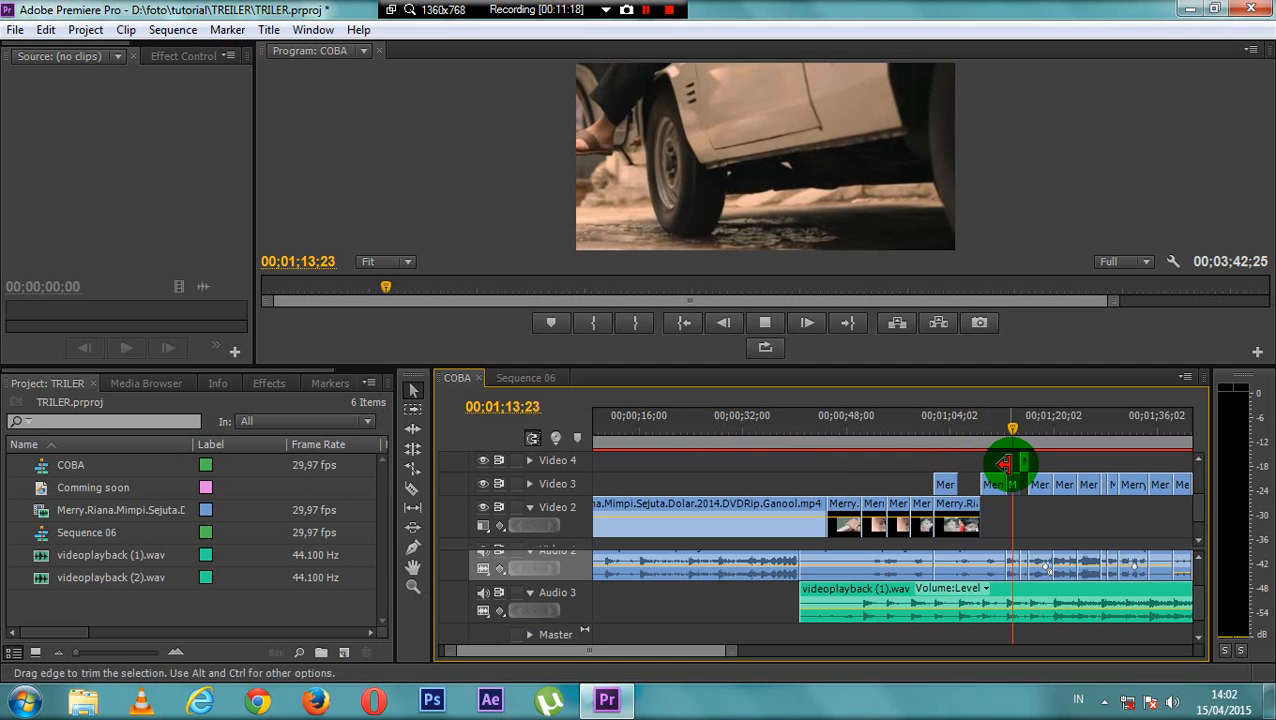
key(space)
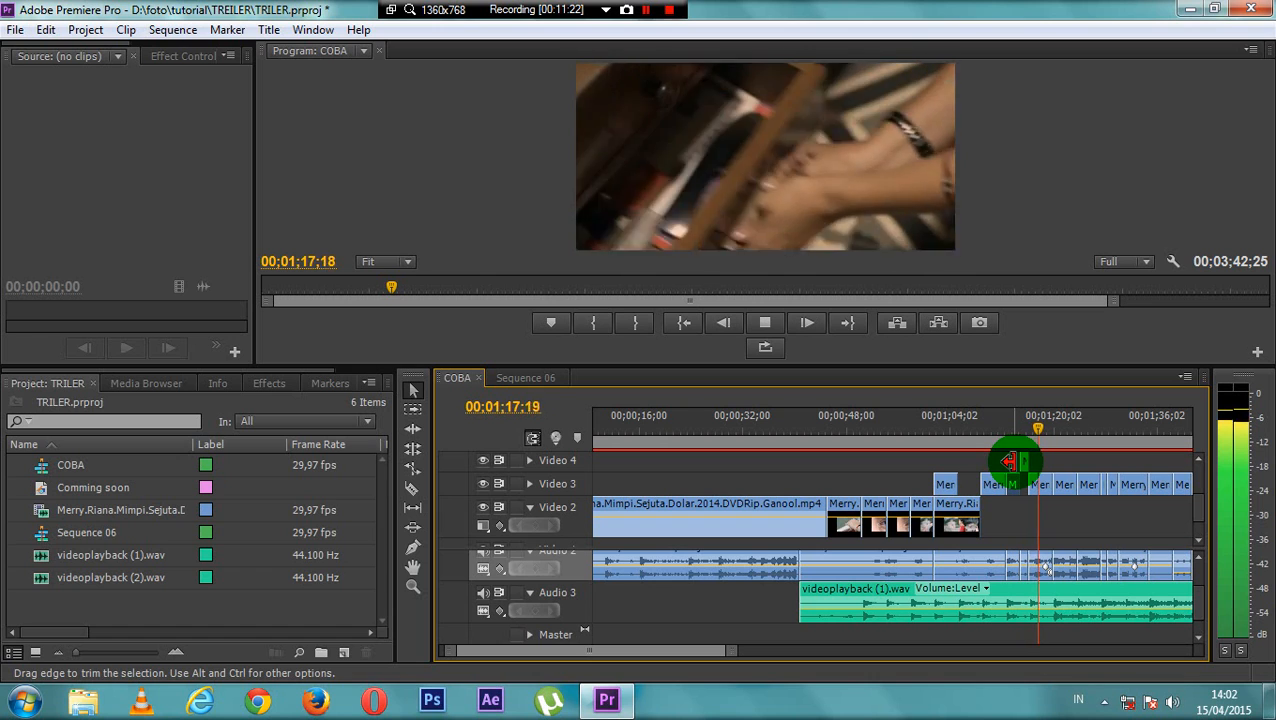
key(space)
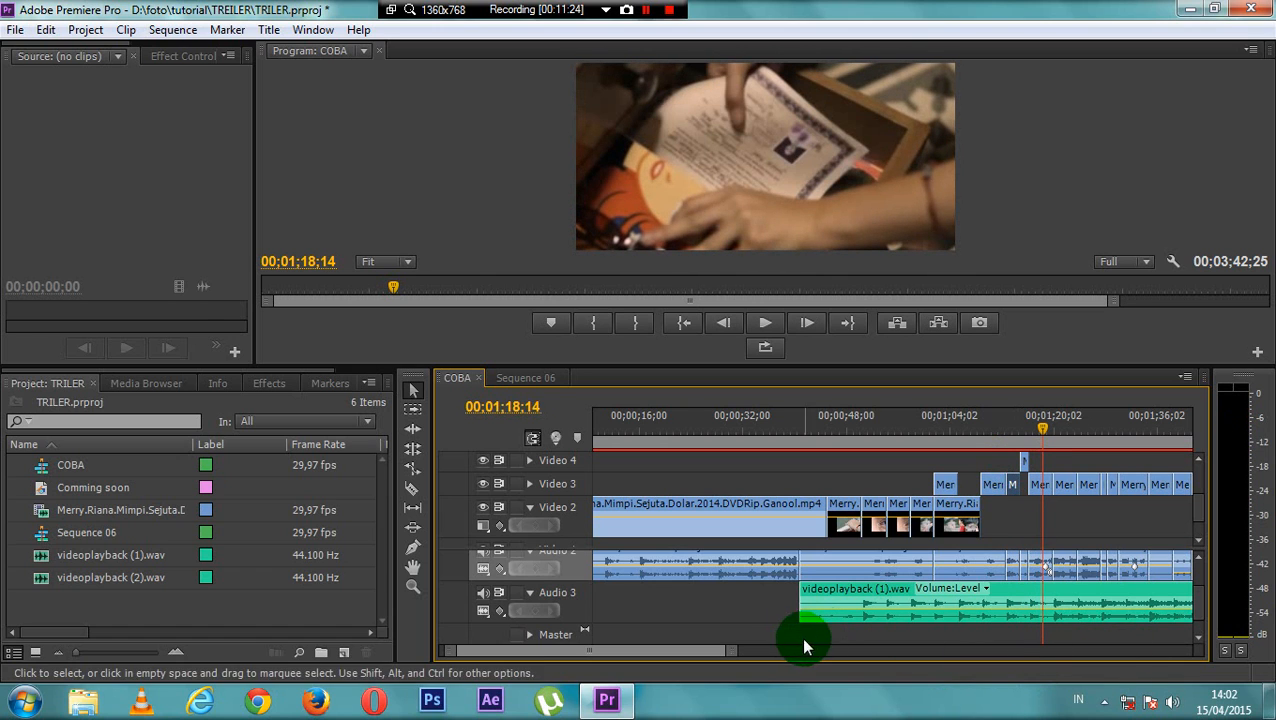
mouse_move(728, 652)
mouse_down()
mouse_move(749, 654)
mouse_move(689, 654)
mouse_move(712, 649)
mouse_up()
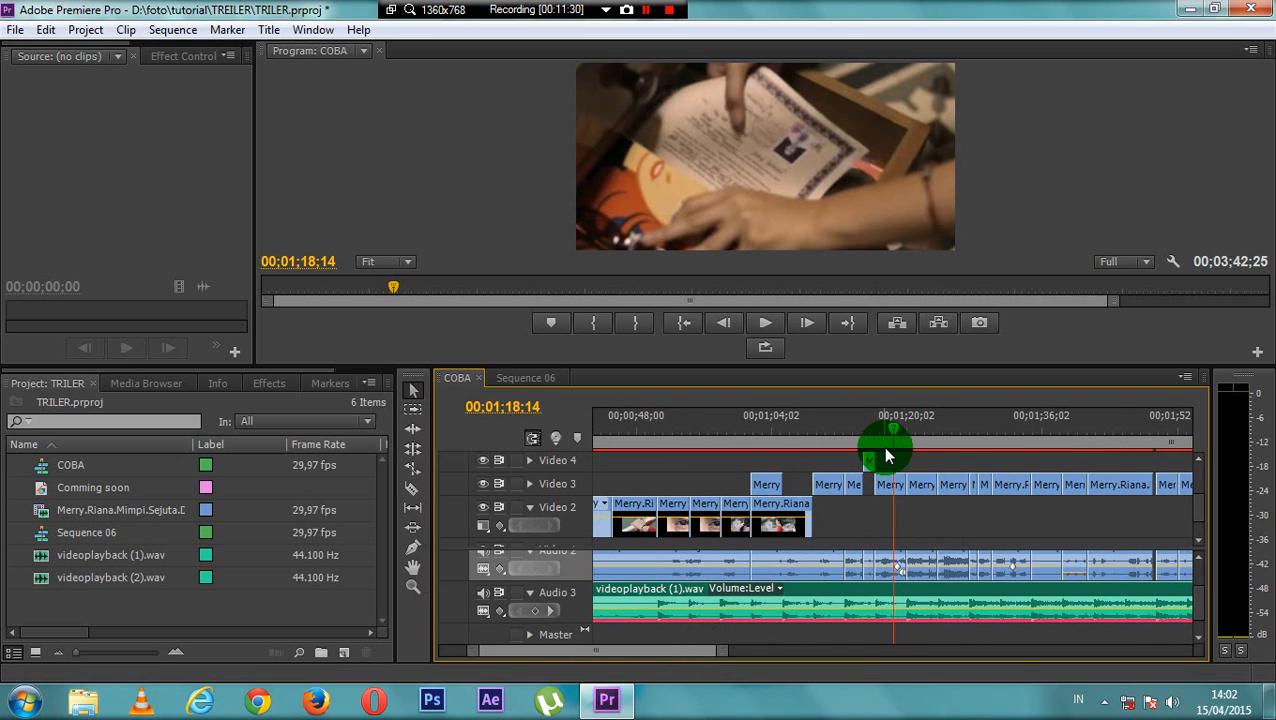
drag(895, 433, 913, 444)
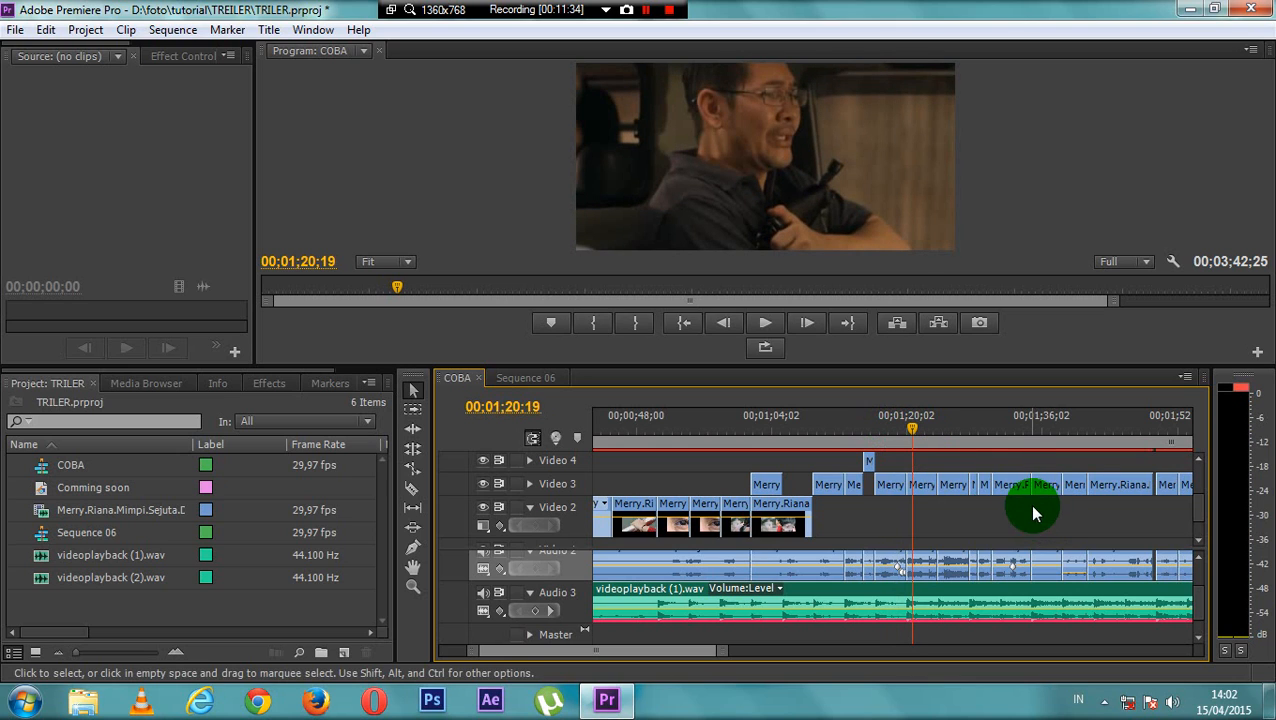
Step: Play the outdoor dialogue scene around 00;01;31 repeatedly and examine its matching audio clip on Audio 2
click(1001, 433)
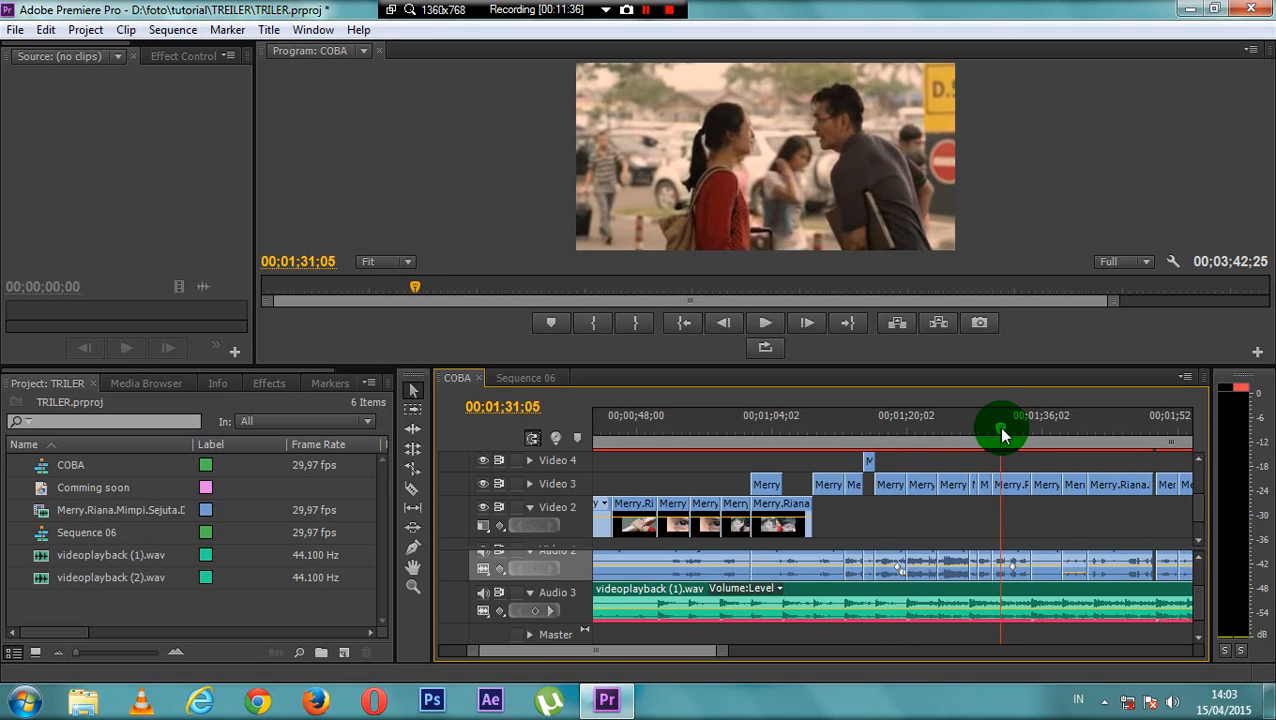
drag(1002, 430, 995, 438)
key(space)
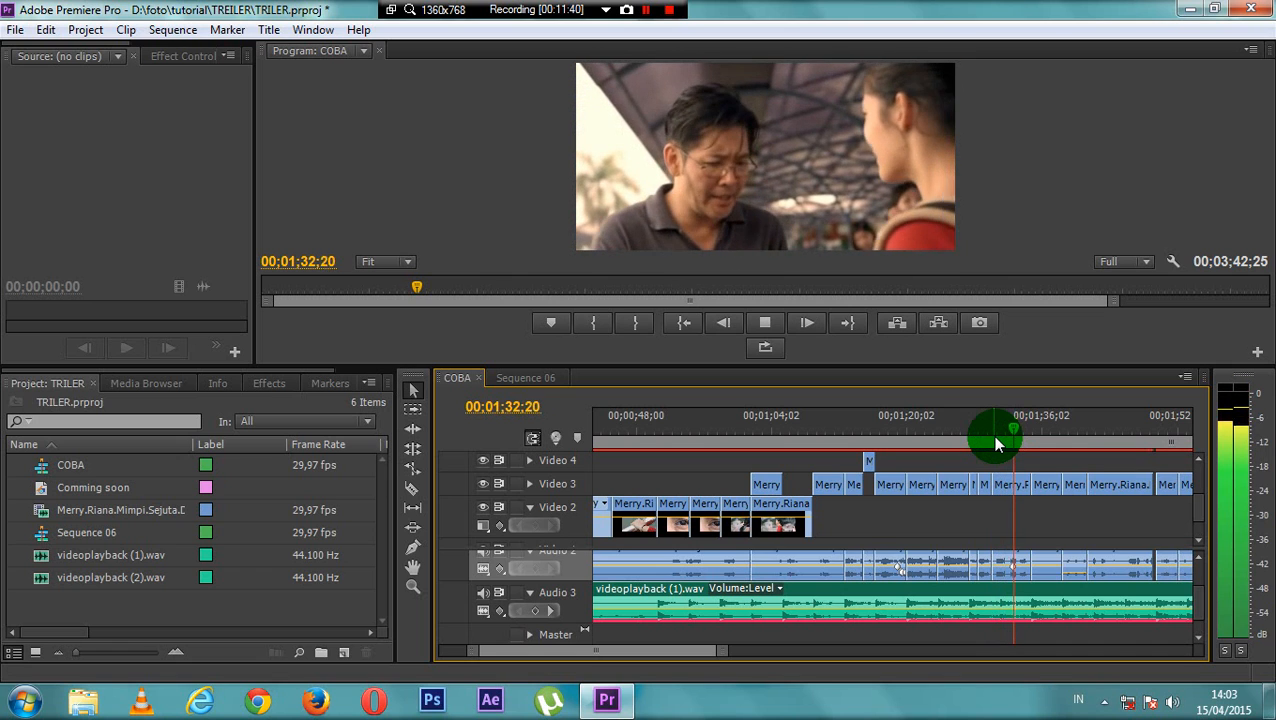
click(998, 430)
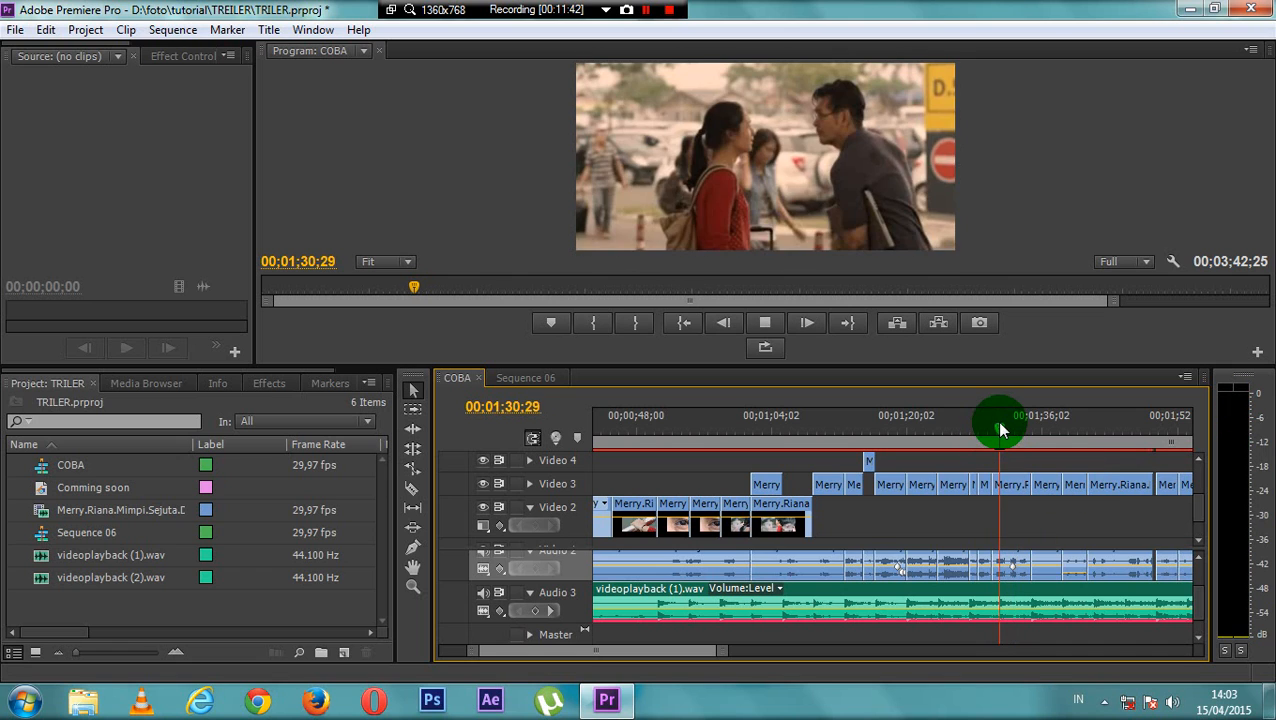
key(space)
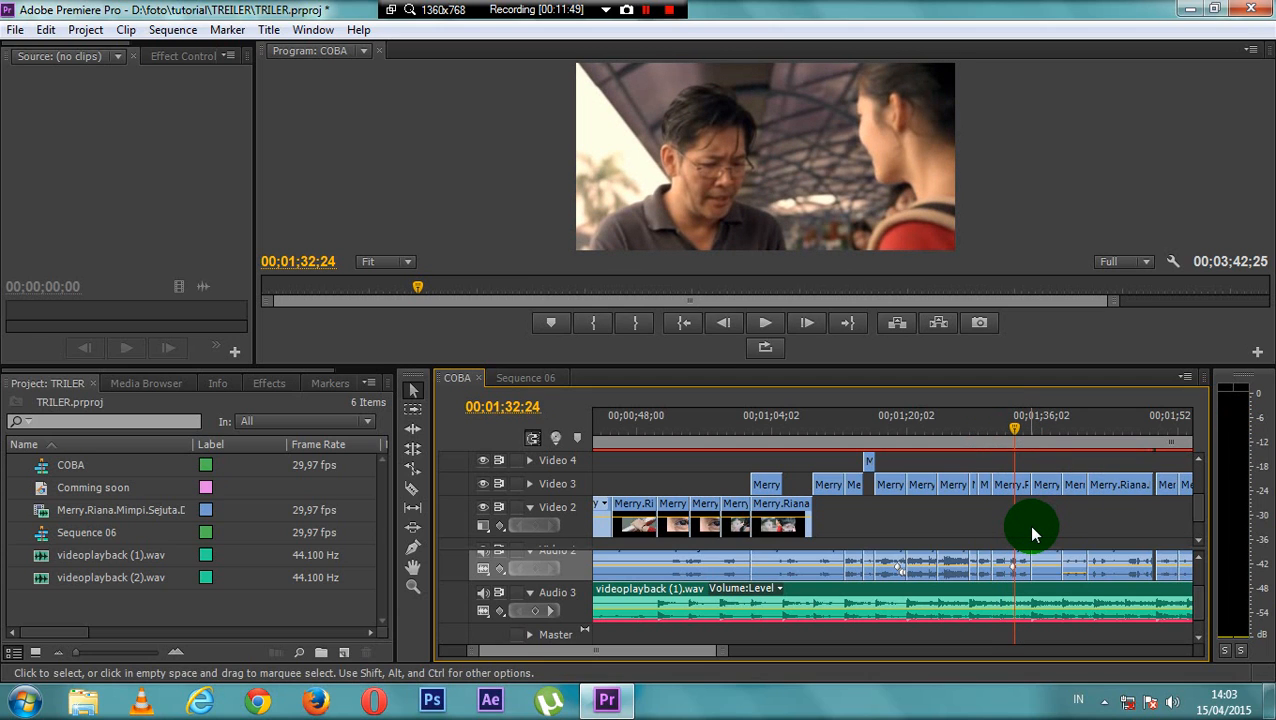
click(998, 430)
click(1012, 575)
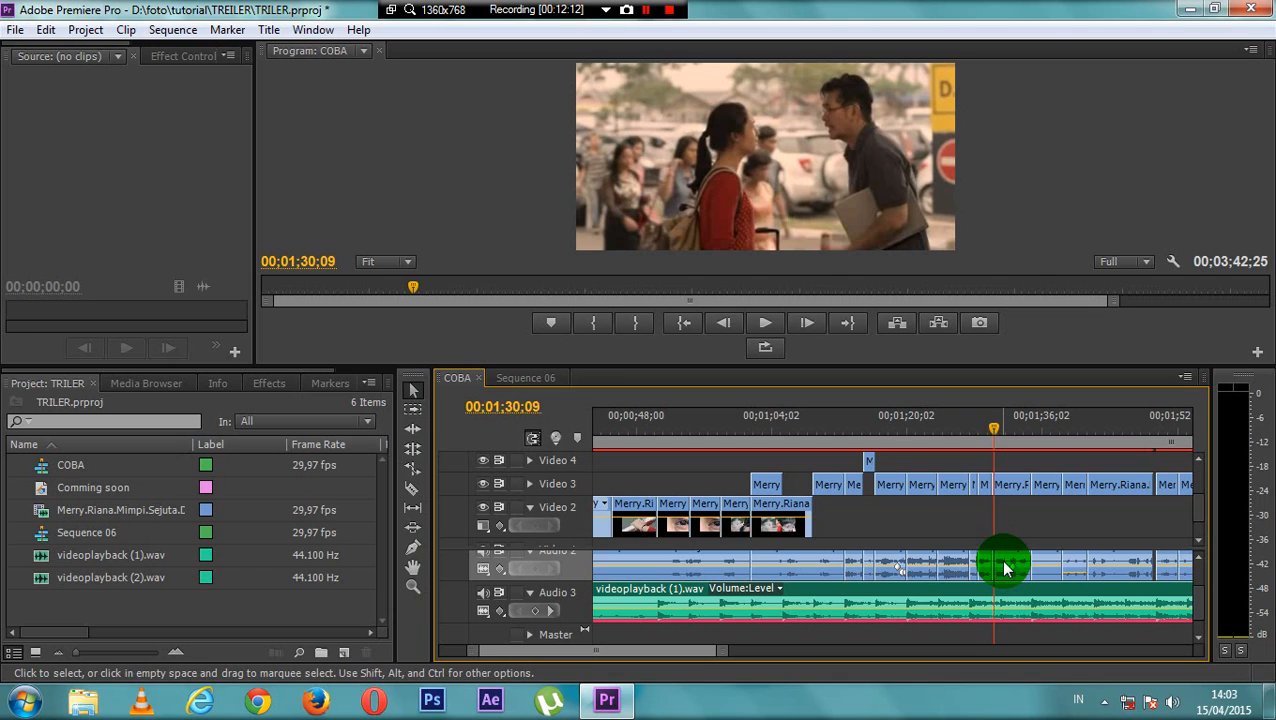
Step: Copy the COBA audio clip starting at 00;01;41;13 to Audio 1 of Sequence 06 at 00;00;07;28, and play it
click(1120, 566)
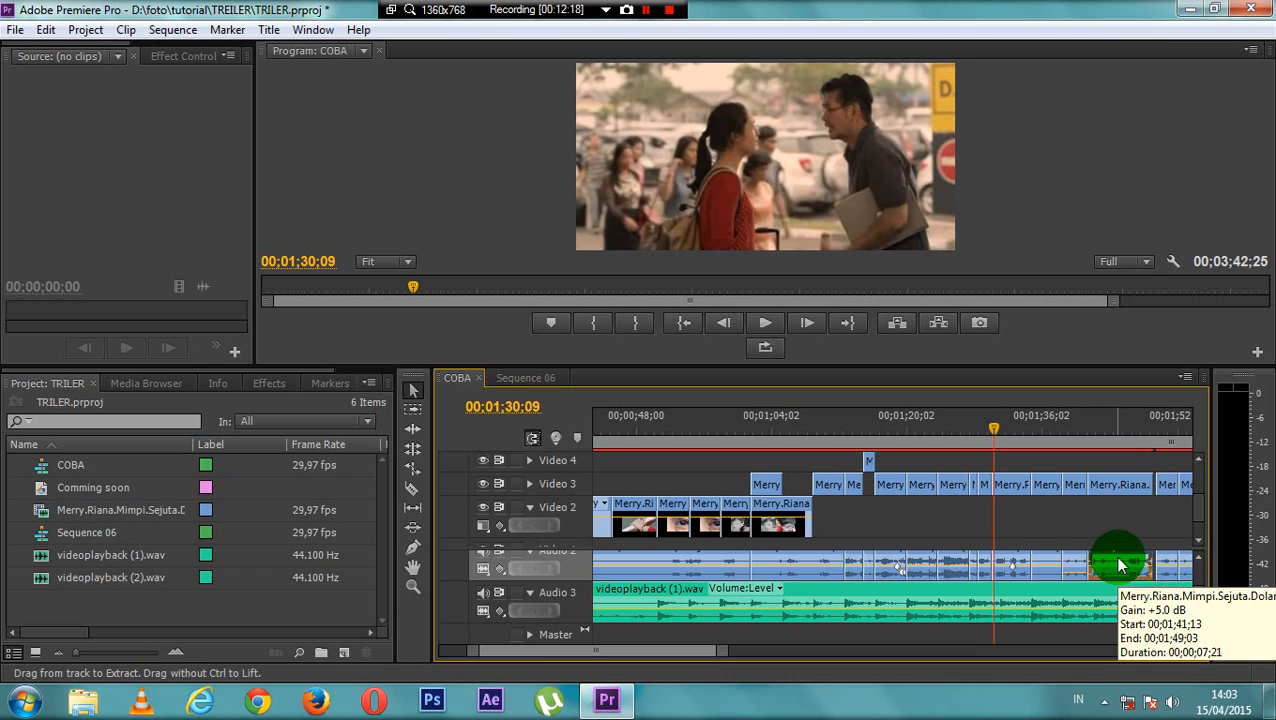
click(525, 377)
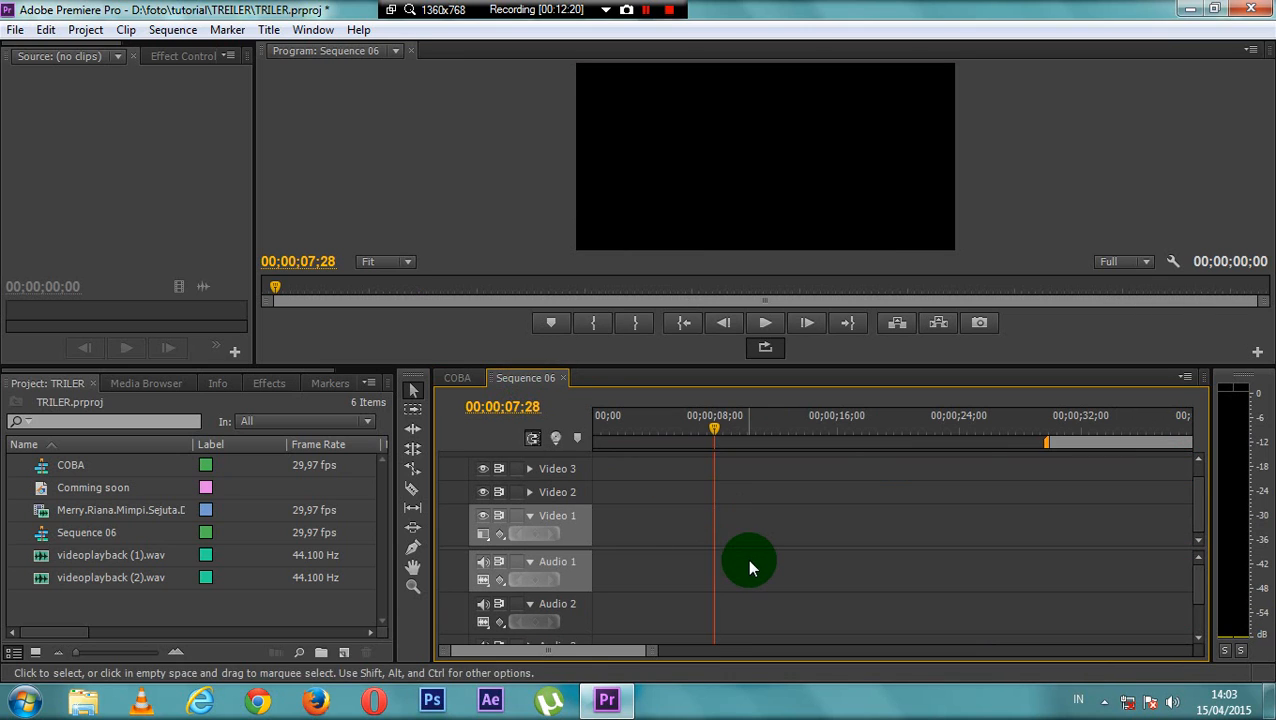
key(ctrl+v)
click(783, 572)
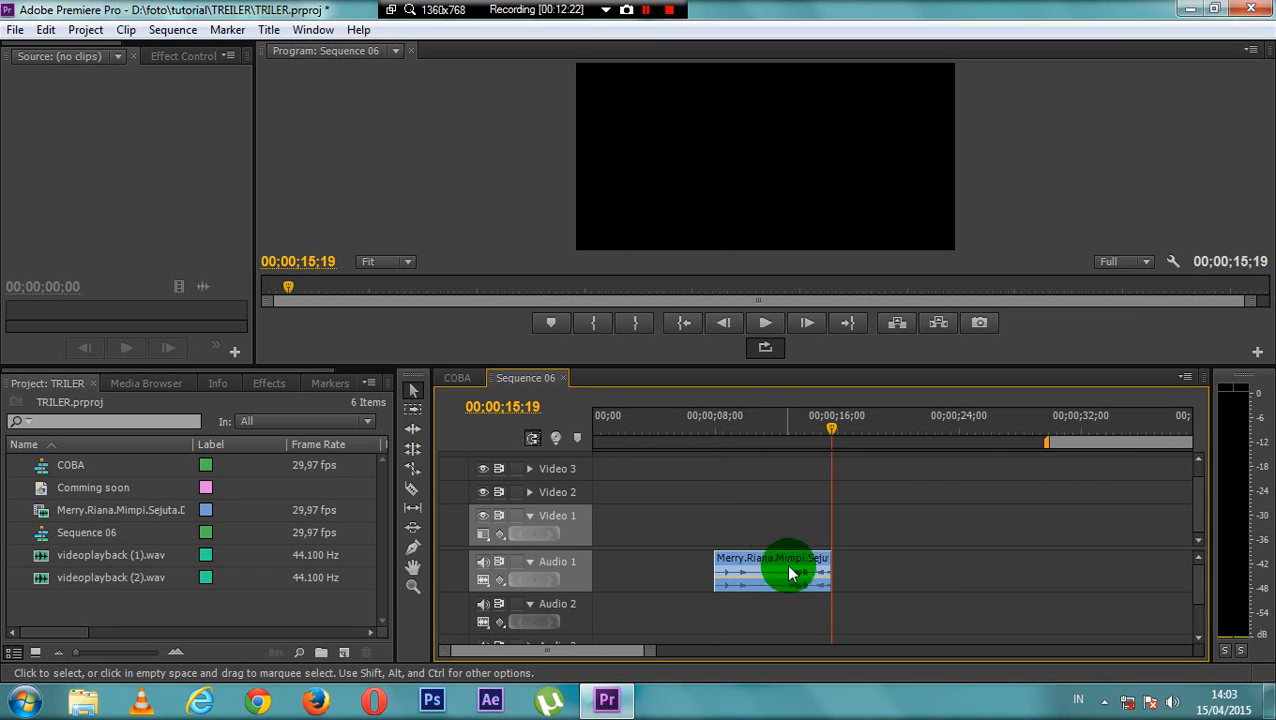
drag(746, 421, 718, 430)
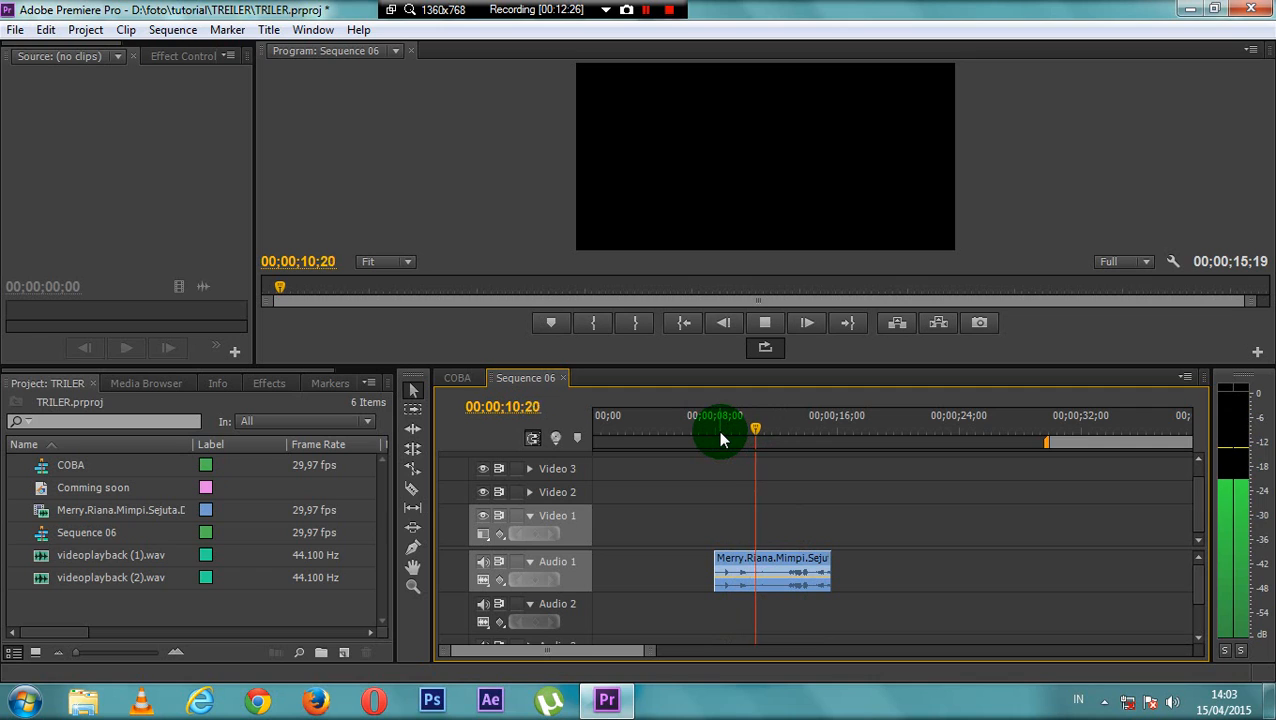
key(space)
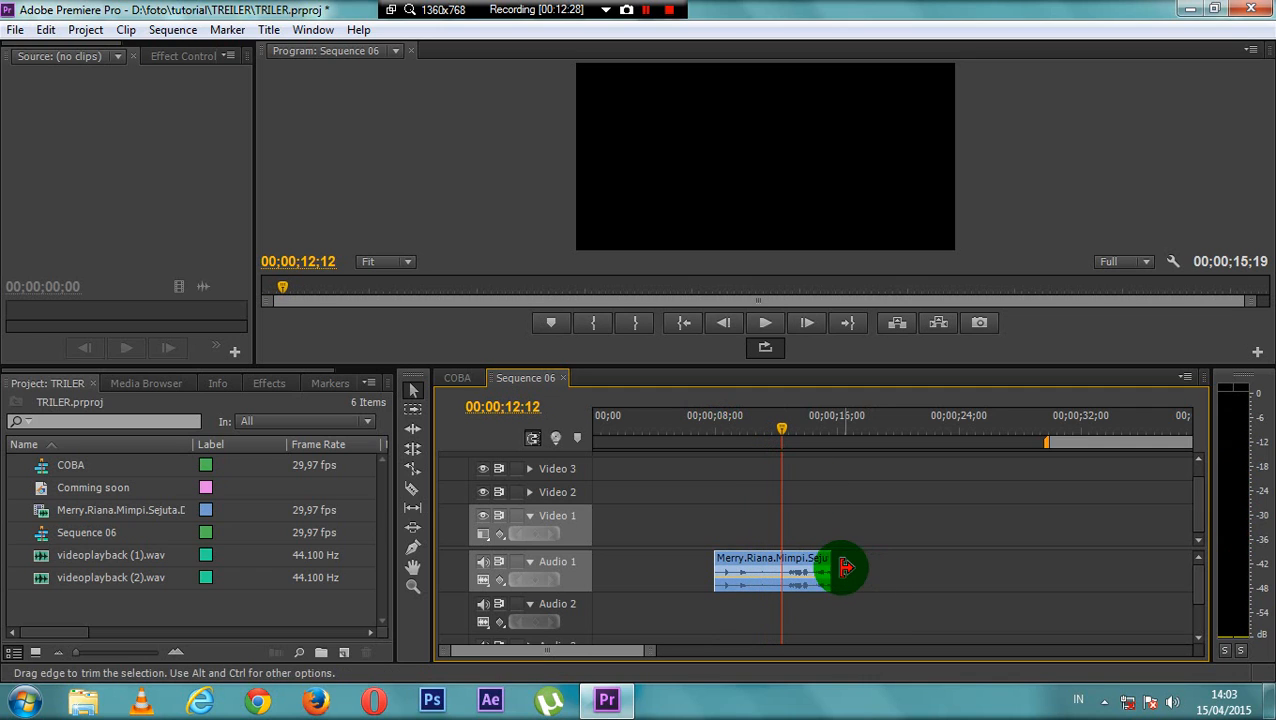
Step: Extend the end of the Audio 1 clip to 00;00;22;10 and play it from its start
drag(829, 567, 930, 562)
drag(737, 440, 712, 421)
key(space)
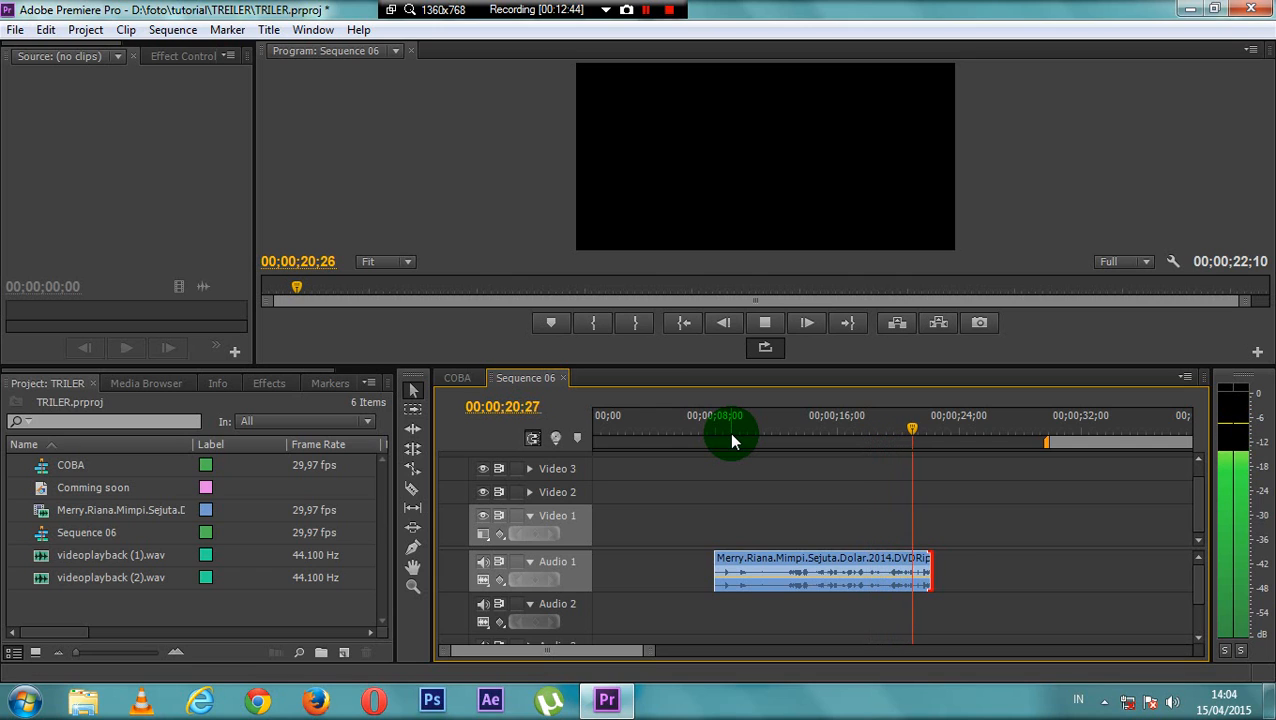
key(space)
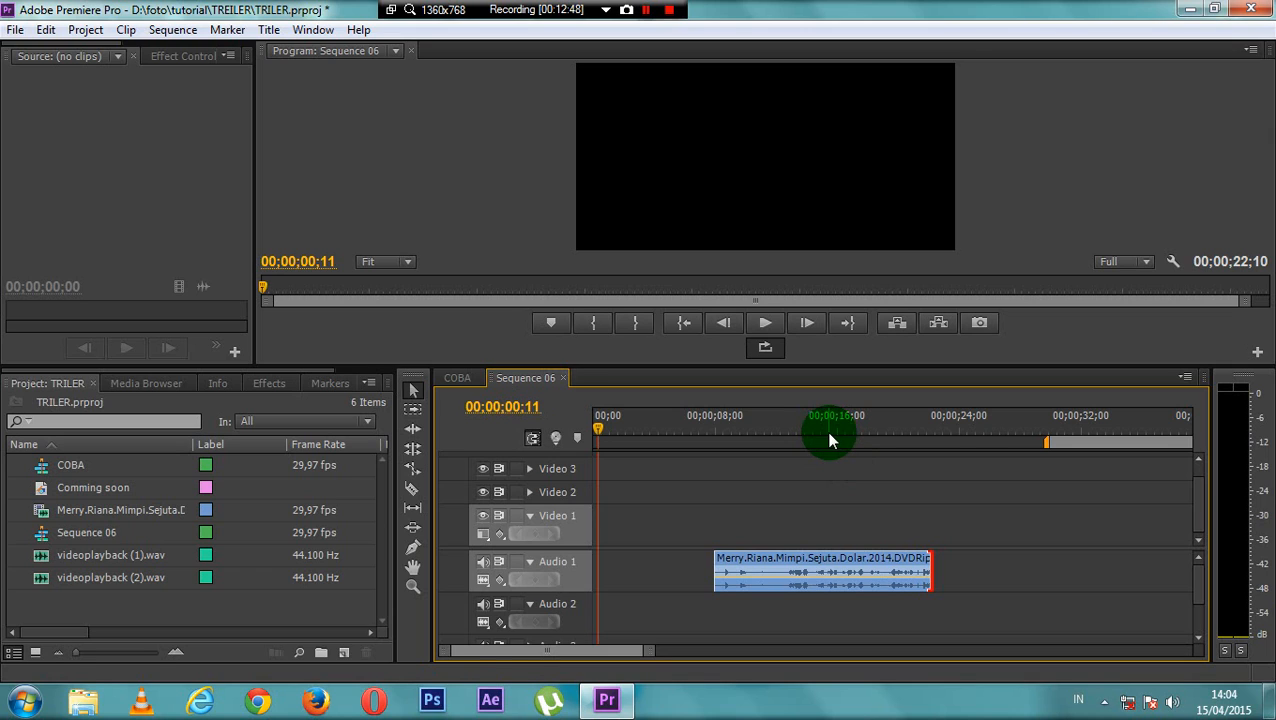
Step: Raise the Audio 1 clip's volume by its level line and play the opening of the clip
click(788, 562)
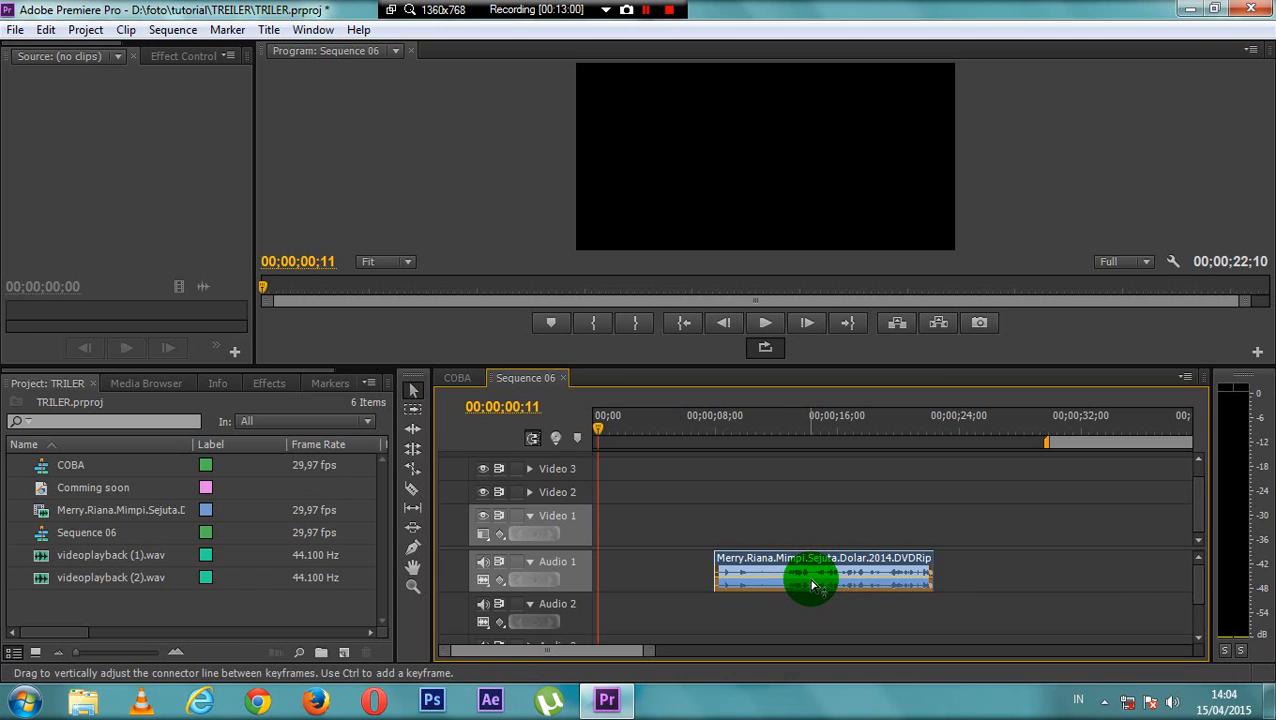
drag(812, 582, 812, 560)
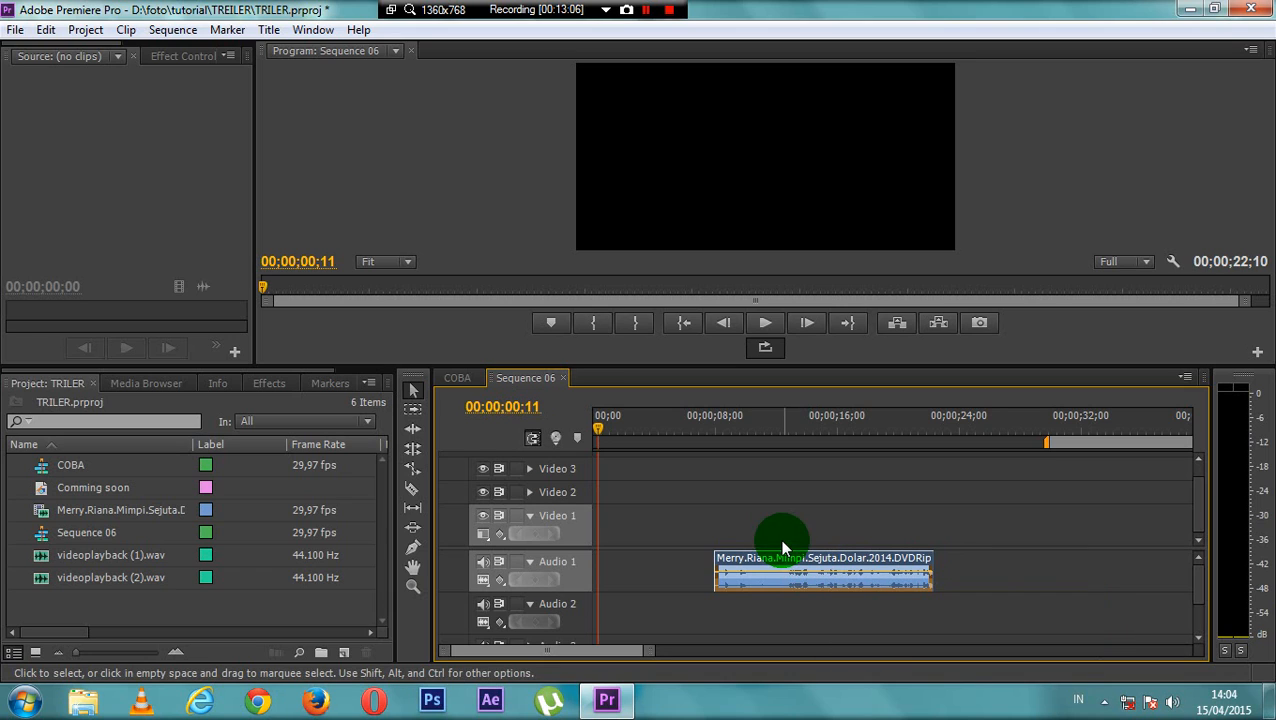
click(738, 428)
key(space)
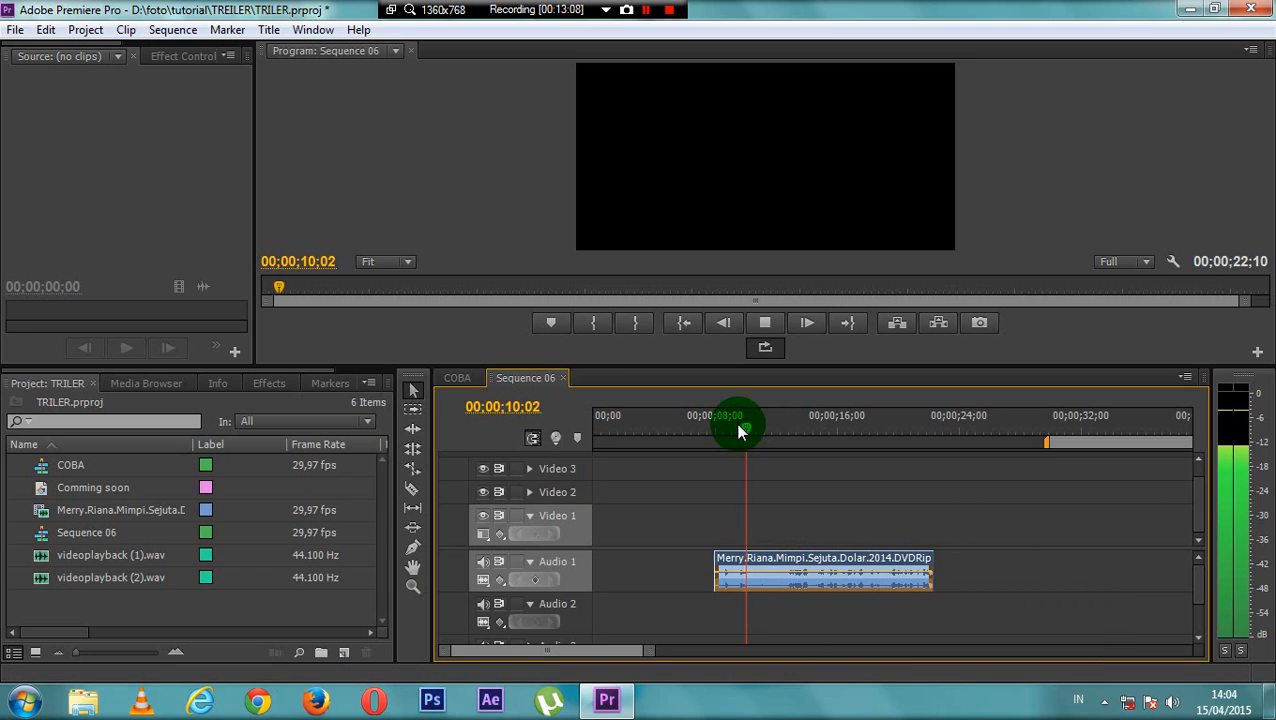
key(space)
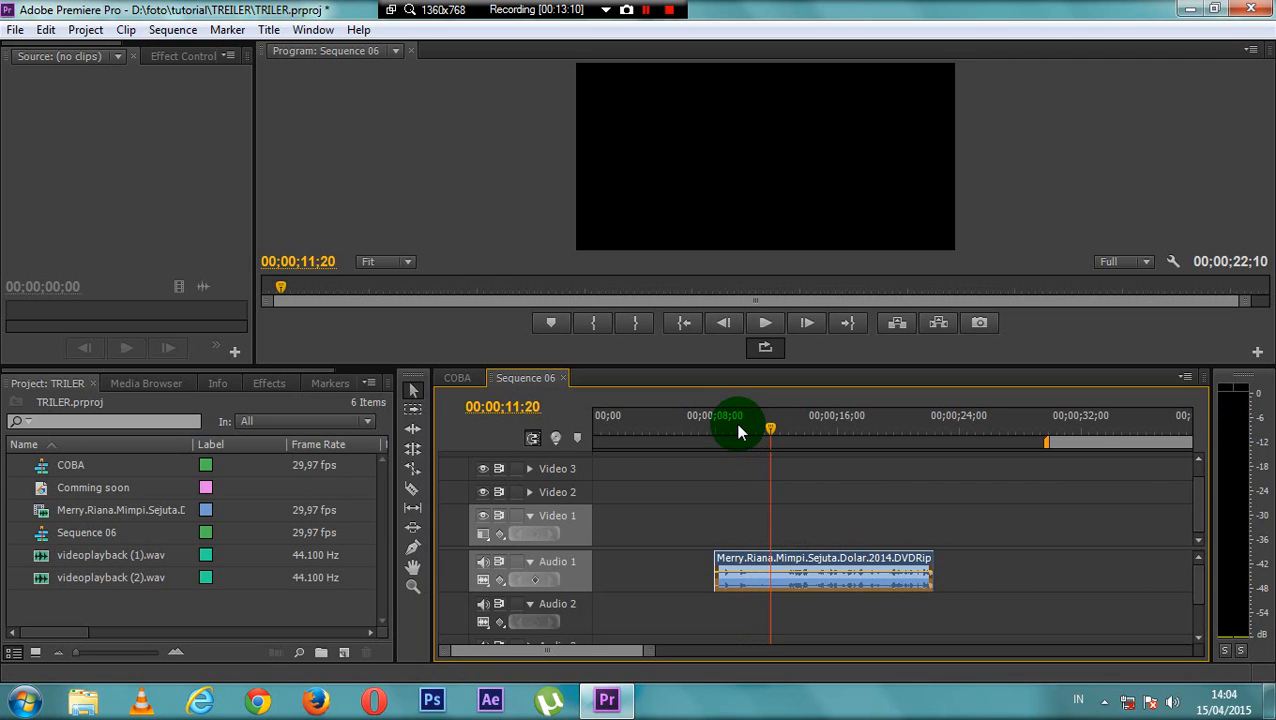
Step: Replay the opening of the Audio 1 clip to compare its loudness at different volume levels, including 6.02 dB
click(726, 430)
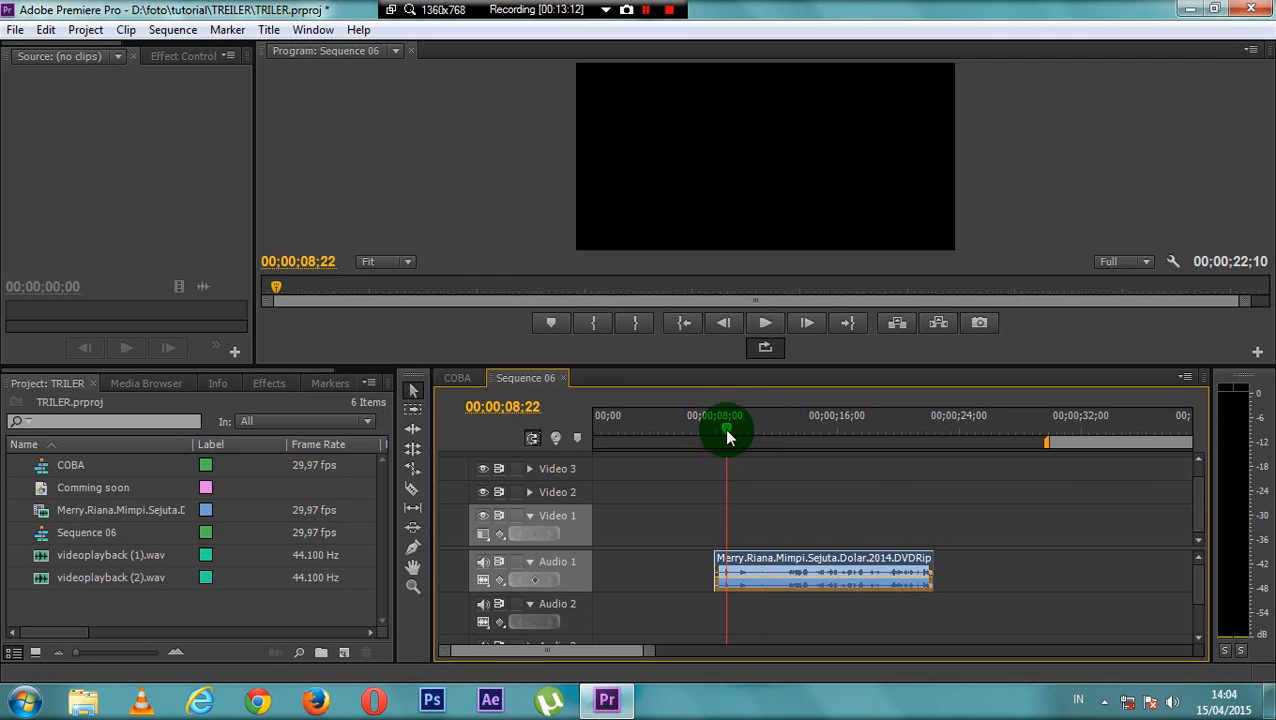
key(space)
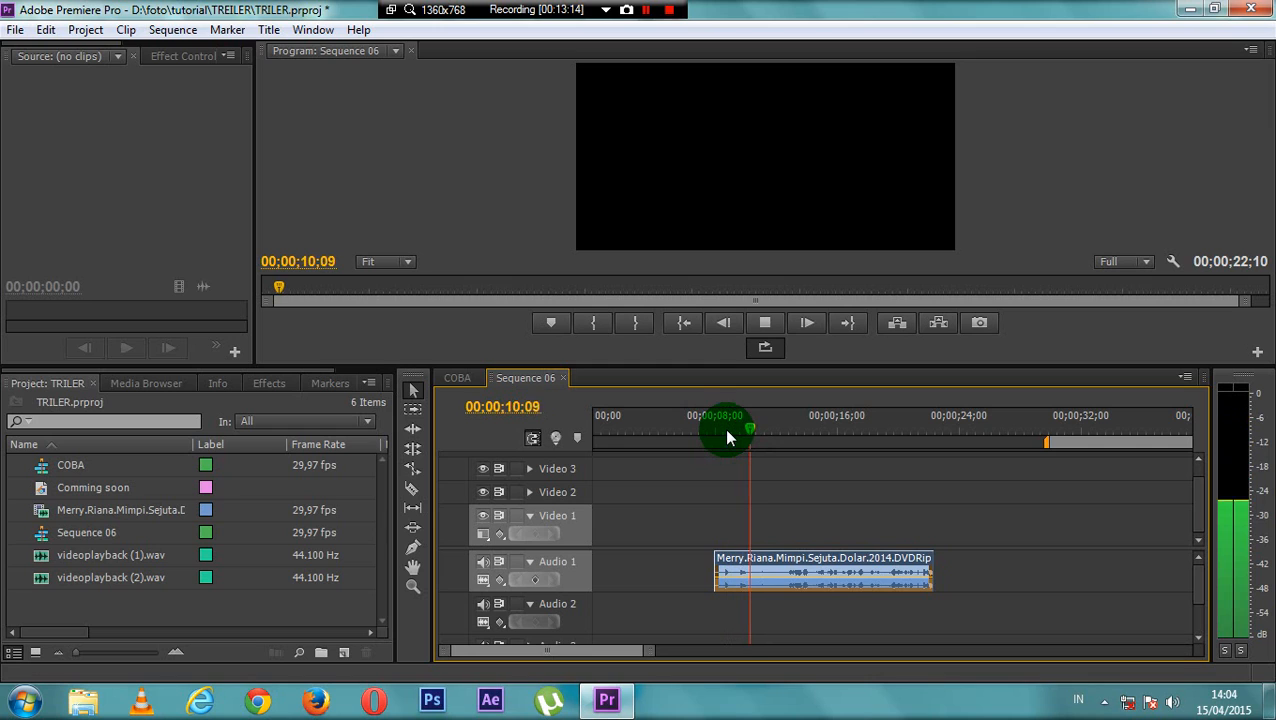
key(space)
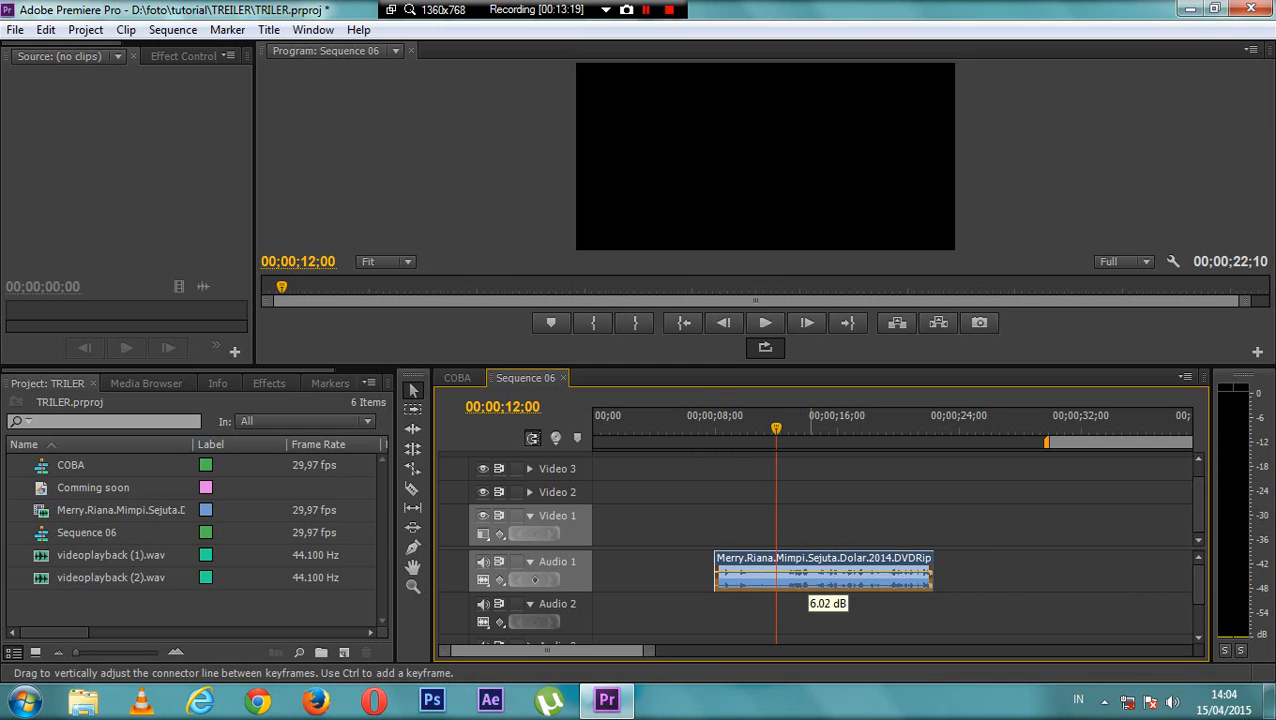
click(718, 426)
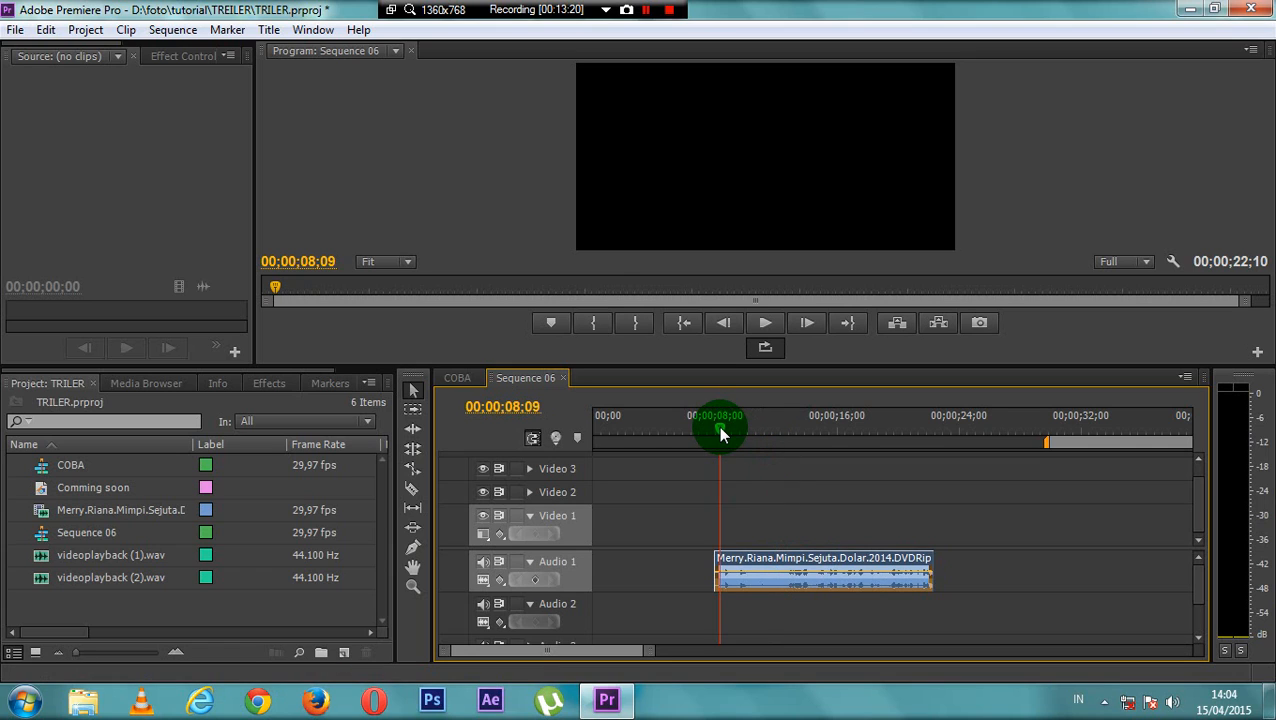
key(space)
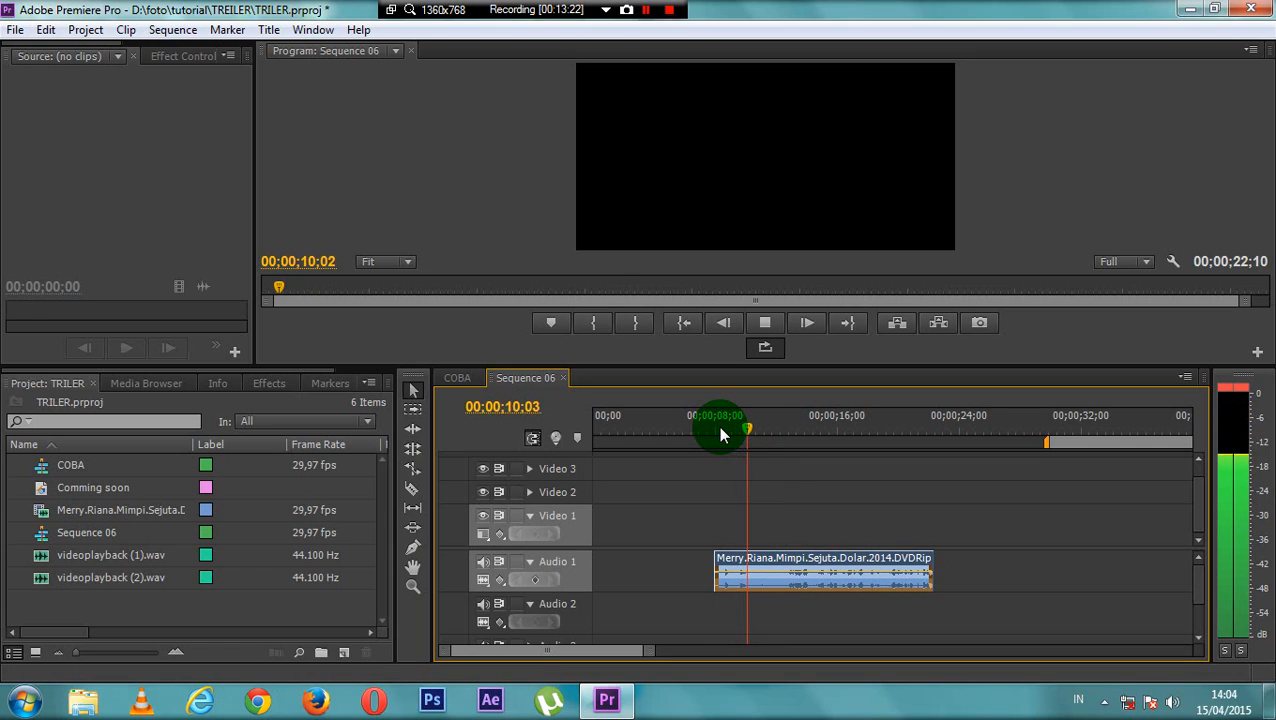
key(space)
key(space)
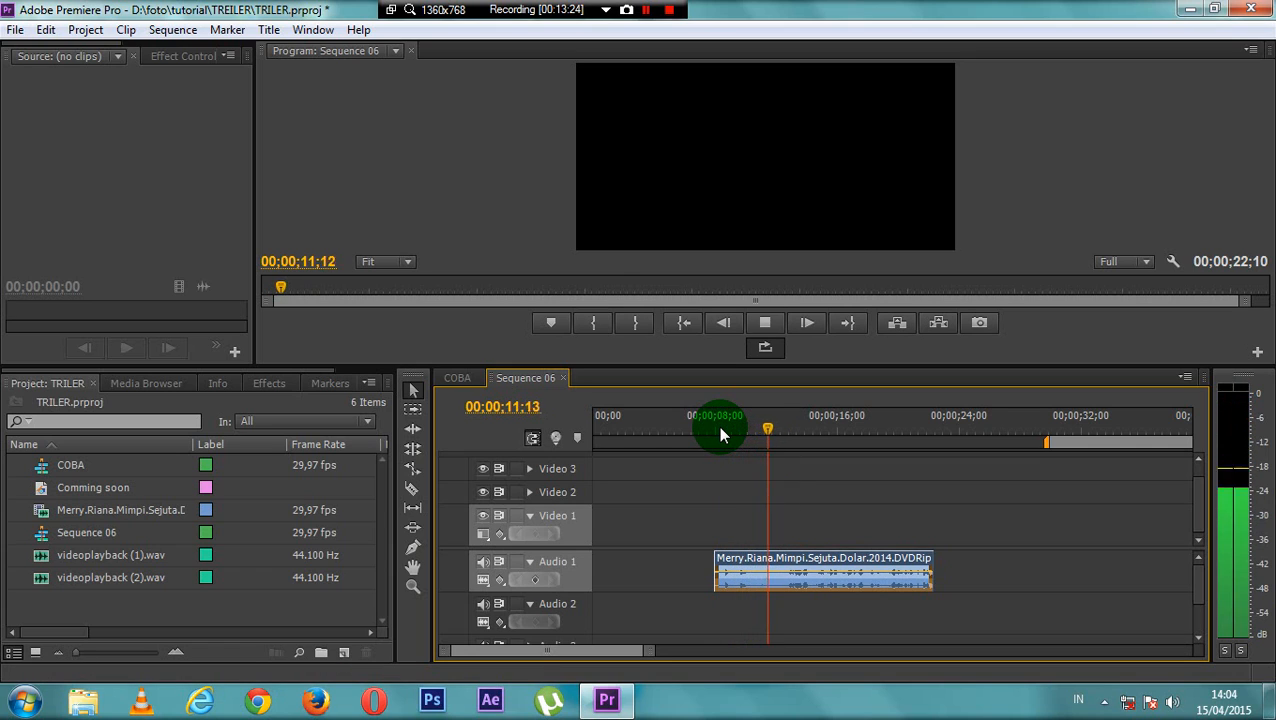
key(space)
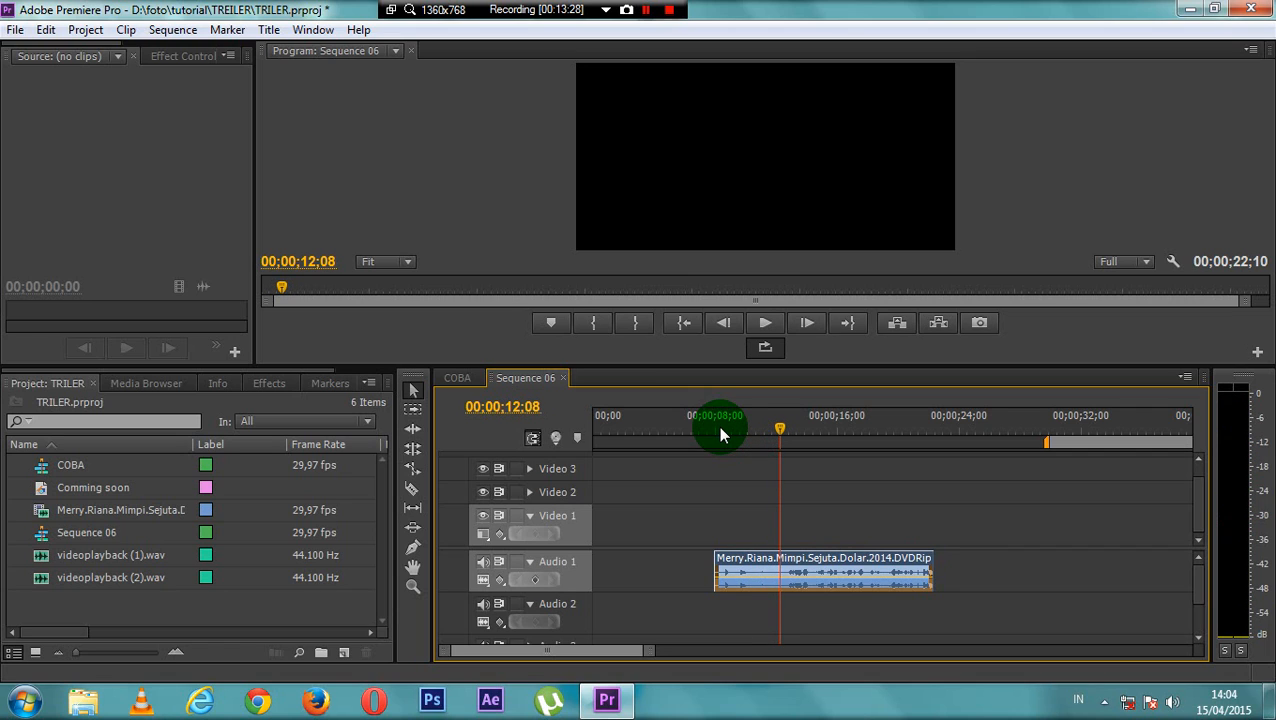
Step: Adjust the gain of the Audio 1 clip in Sequence 06 by 10 dB and play the clip's opening
right_click(816, 579)
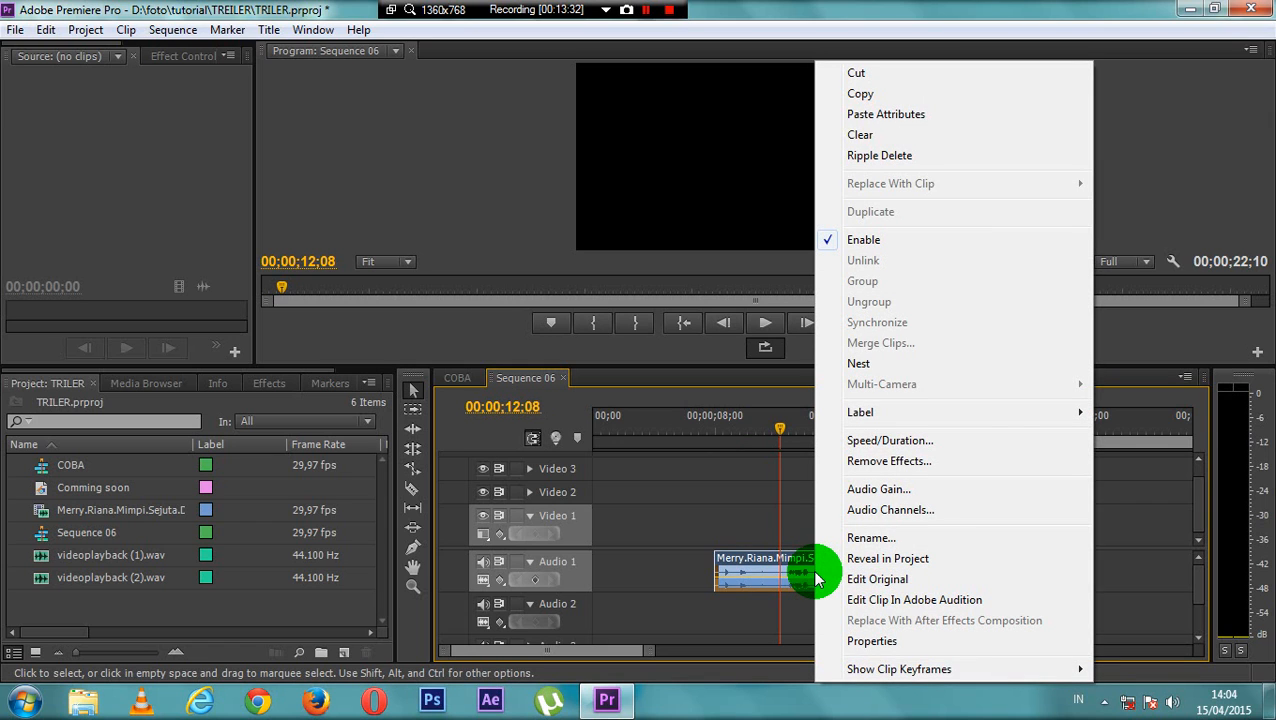
click(889, 487)
drag(660, 270, 732, 230)
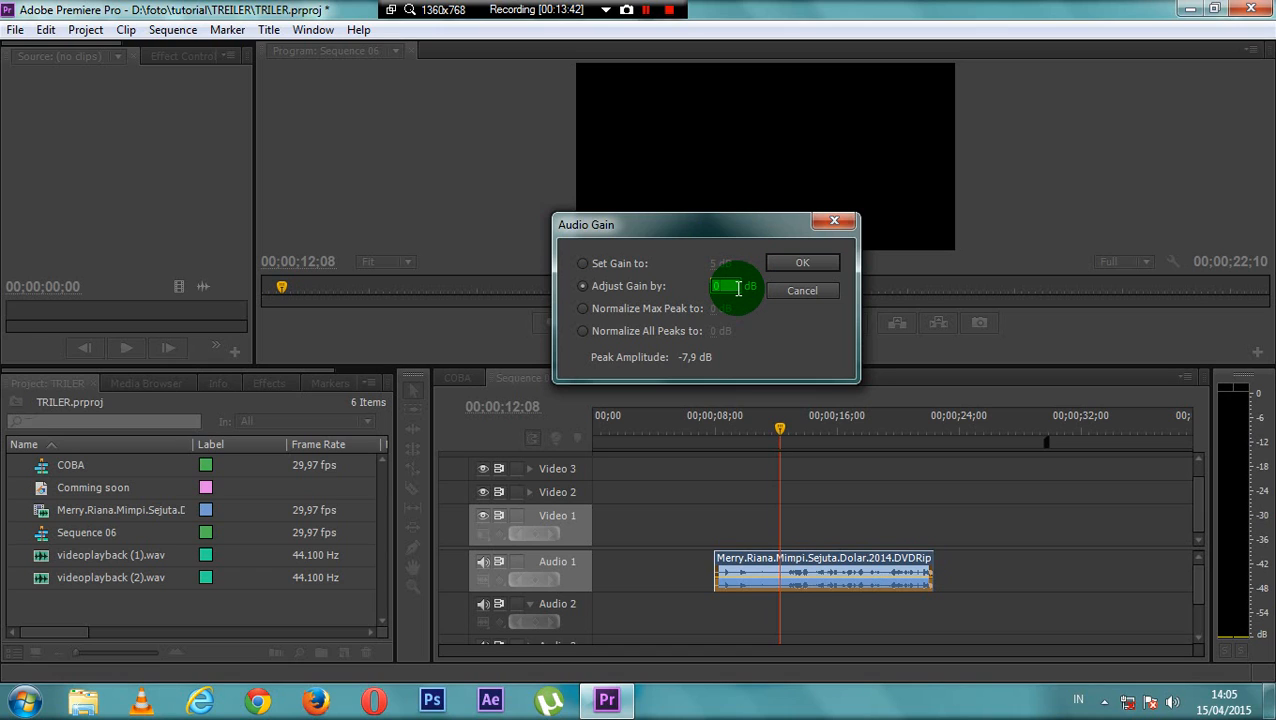
text(10)
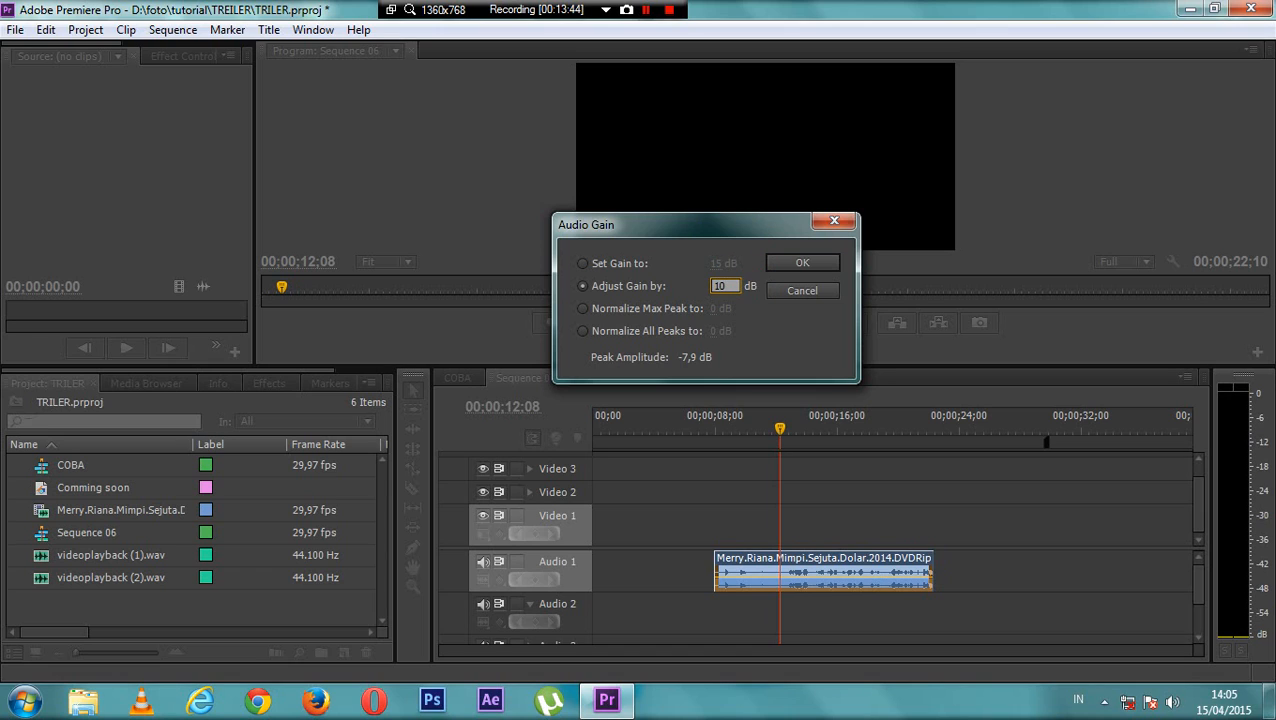
click(802, 263)
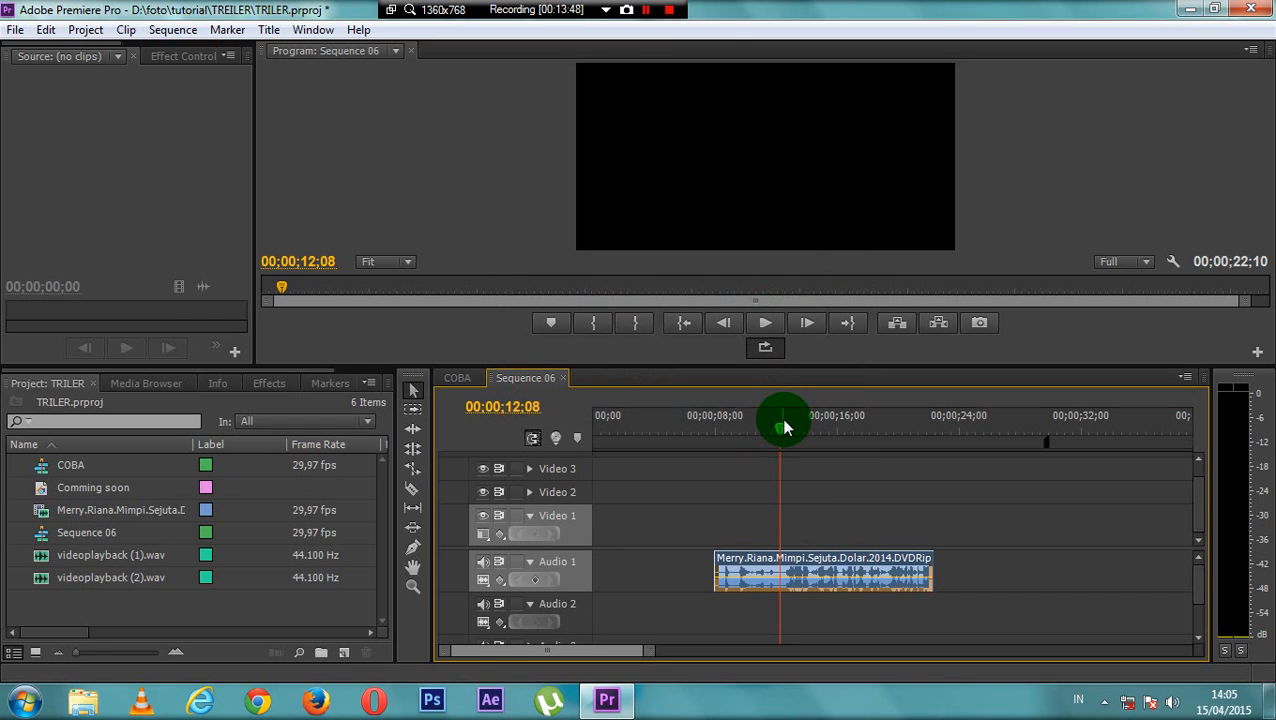
drag(783, 427, 718, 424)
key(space)
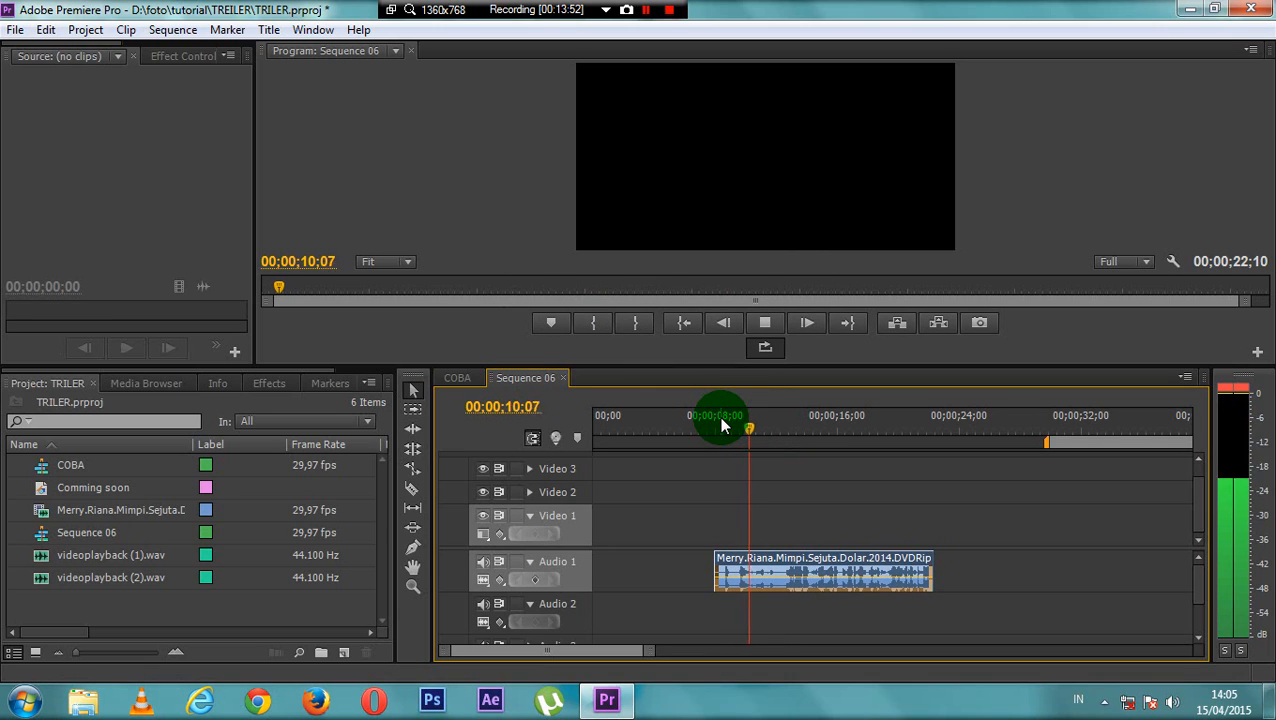
key(space)
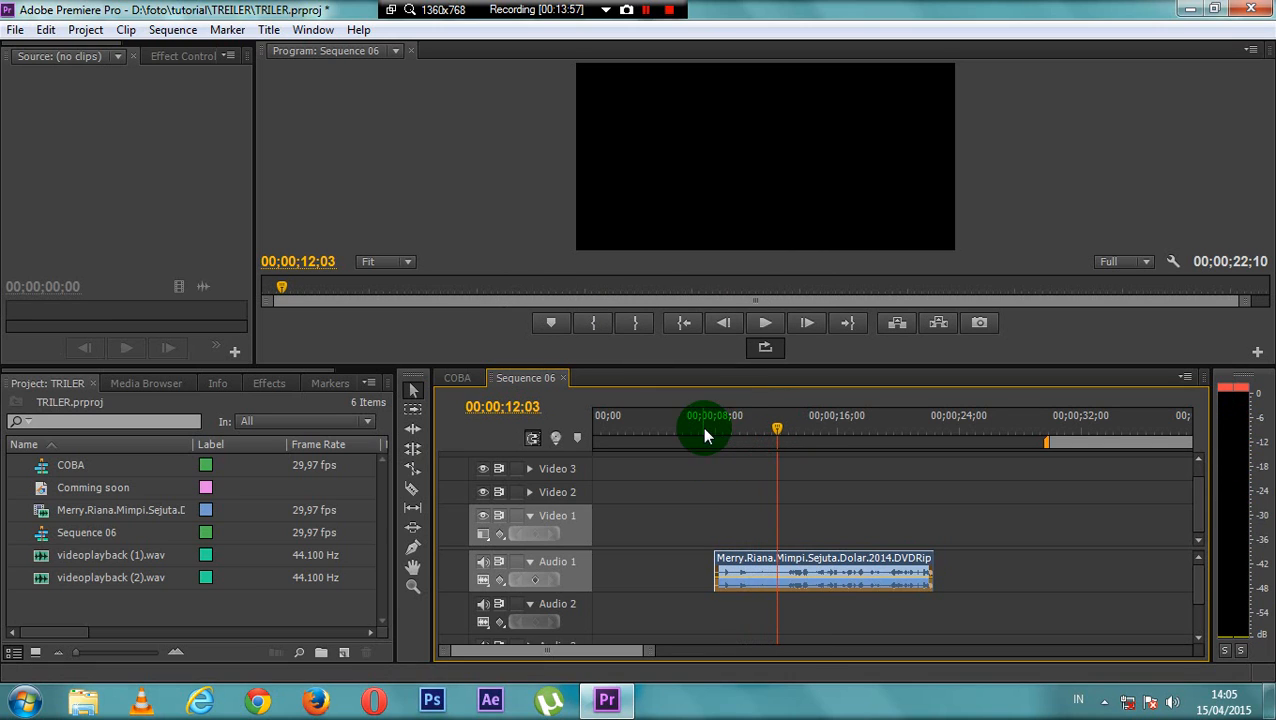
Step: Replay the opening of the Audio 1 clip with the 10 dB gain adjustment undone to compare the loudness
click(716, 427)
key(space)
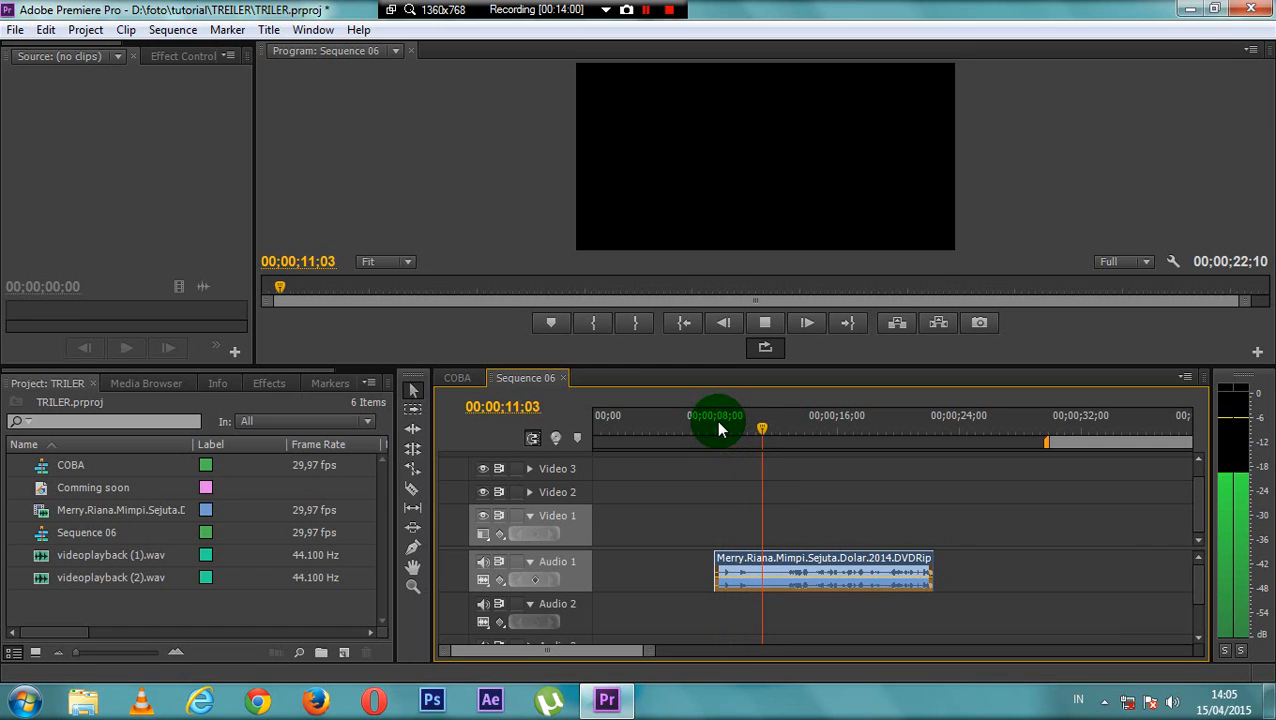
key(space)
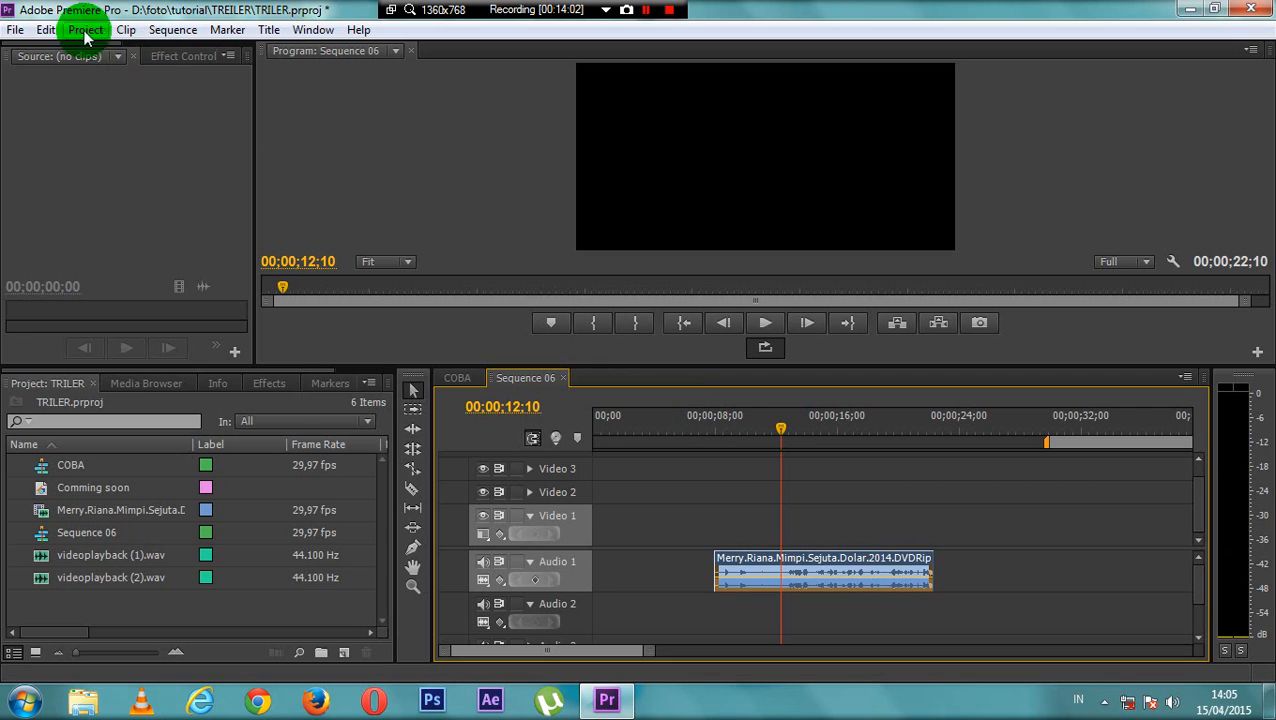
Step: Redo the undone gain adjustment on the Audio 1 clip and play its opening from about 00;00;08;05
click(44, 29)
click(66, 71)
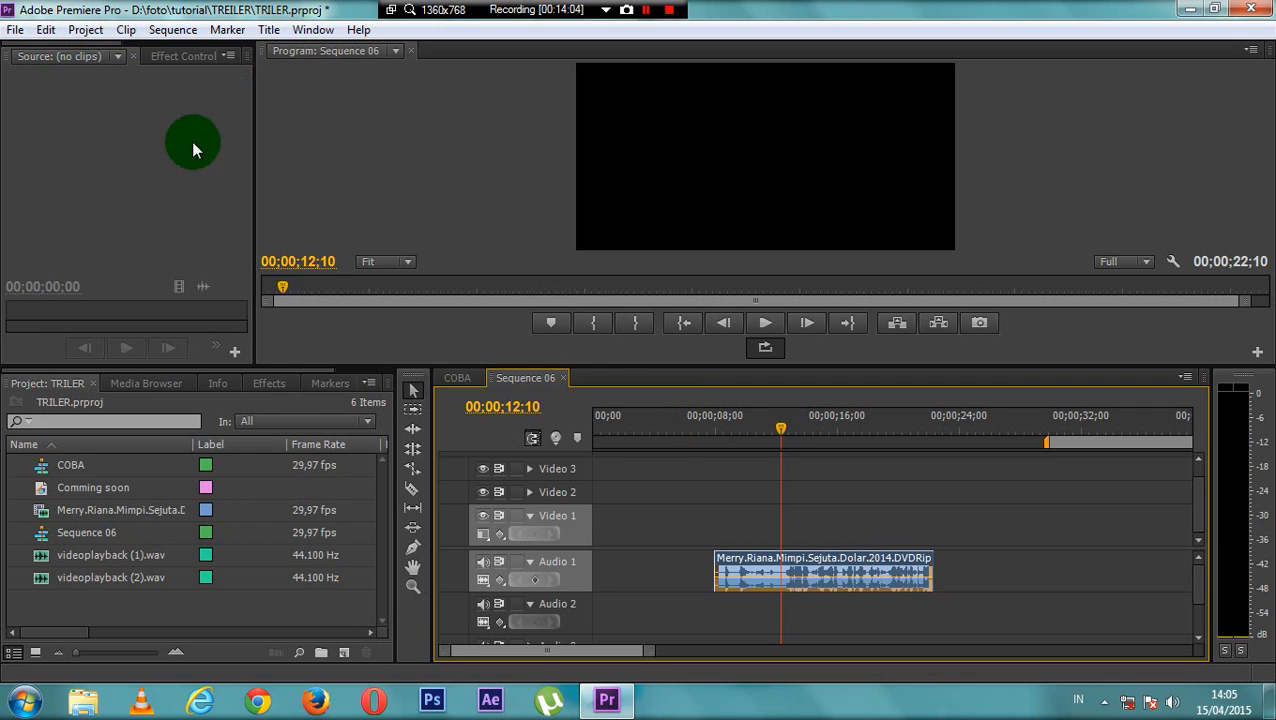
click(731, 430)
drag(729, 427, 716, 430)
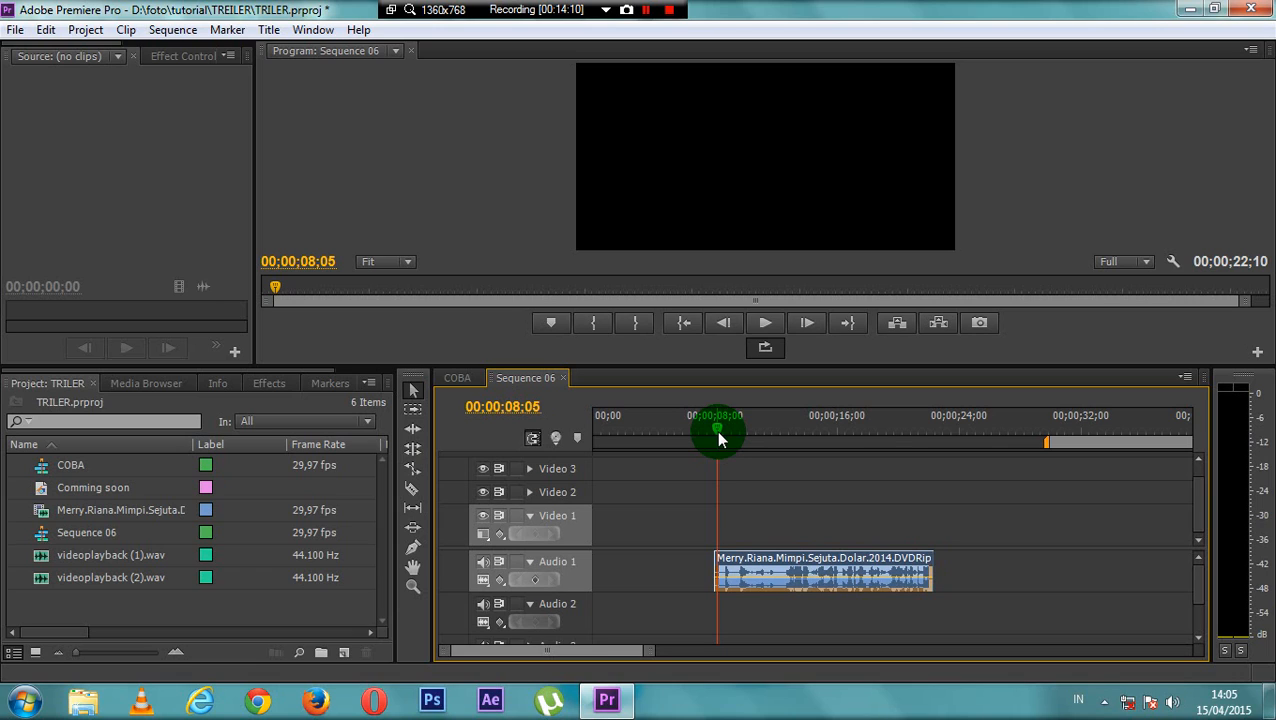
key(space)
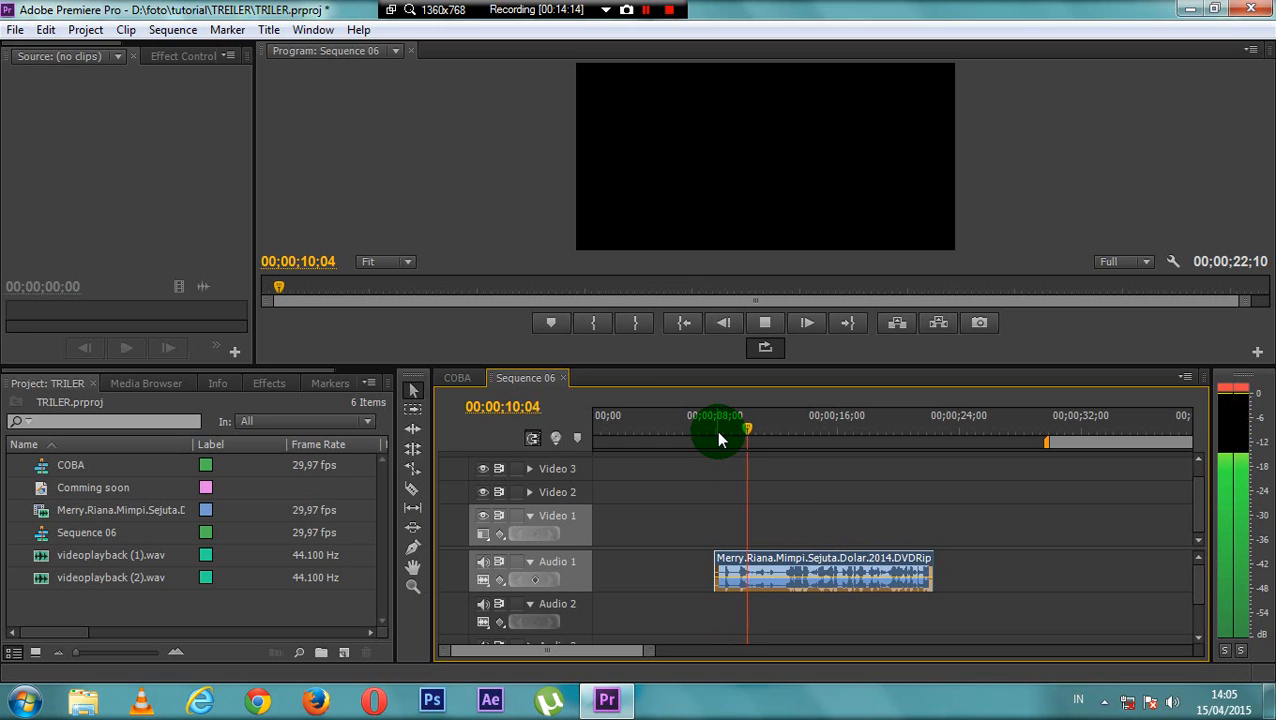
key(space)
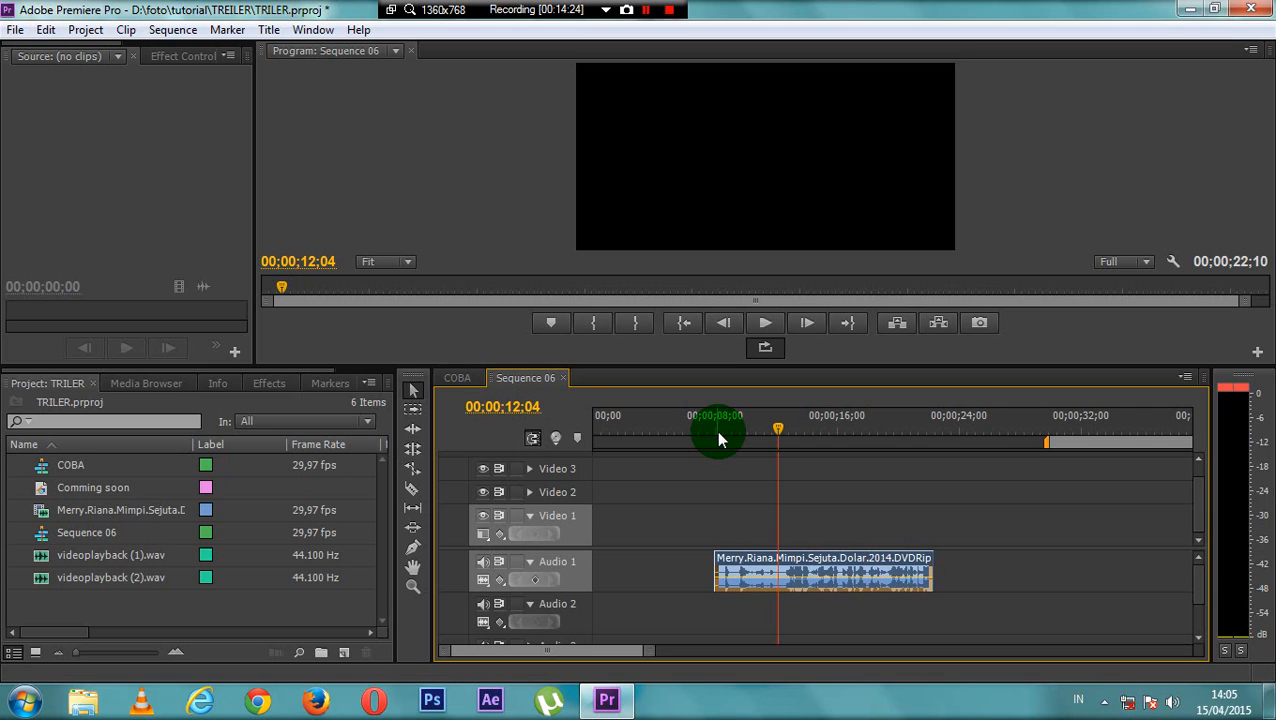
Step: Switch back to the COBA sequence
click(455, 379)
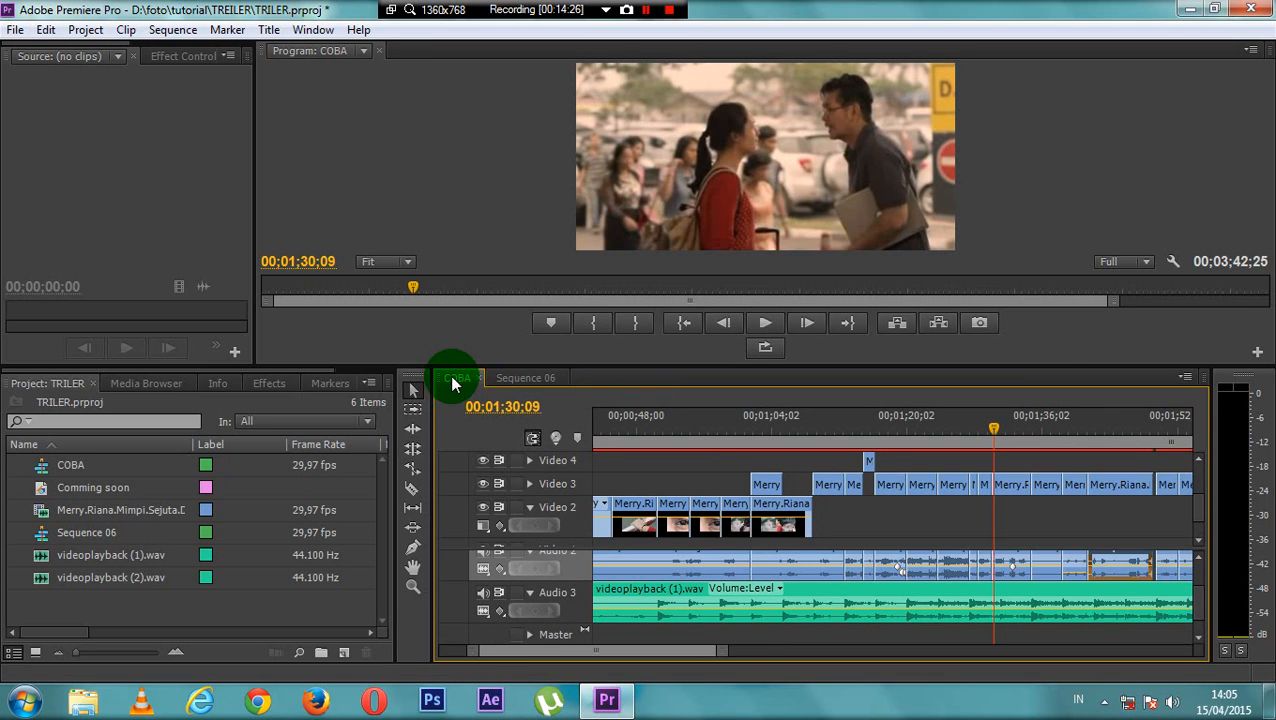